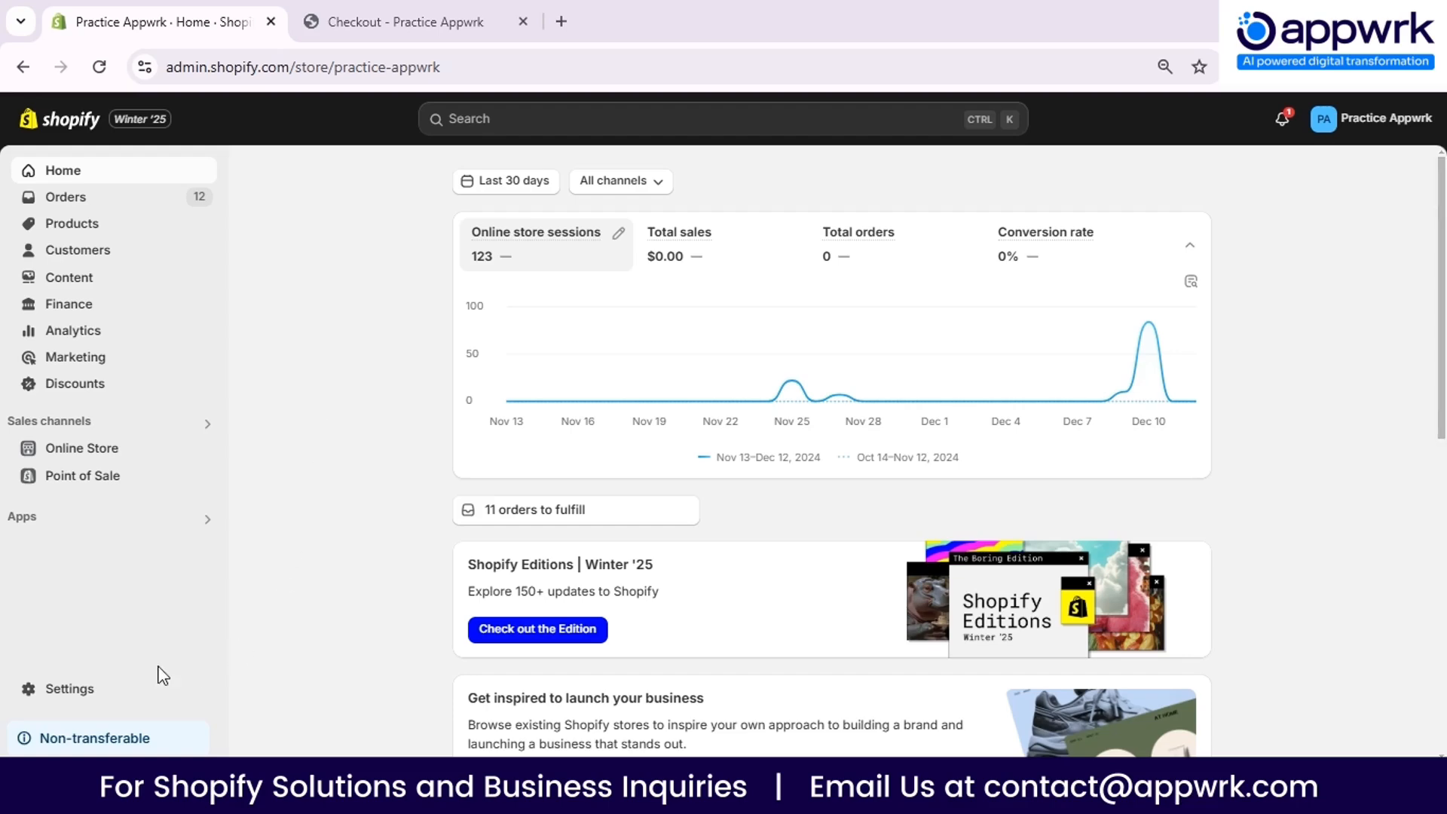
- Open the checkout settings of the store and start customizing the live Practice Appwrk configuration
left_click(125, 701)
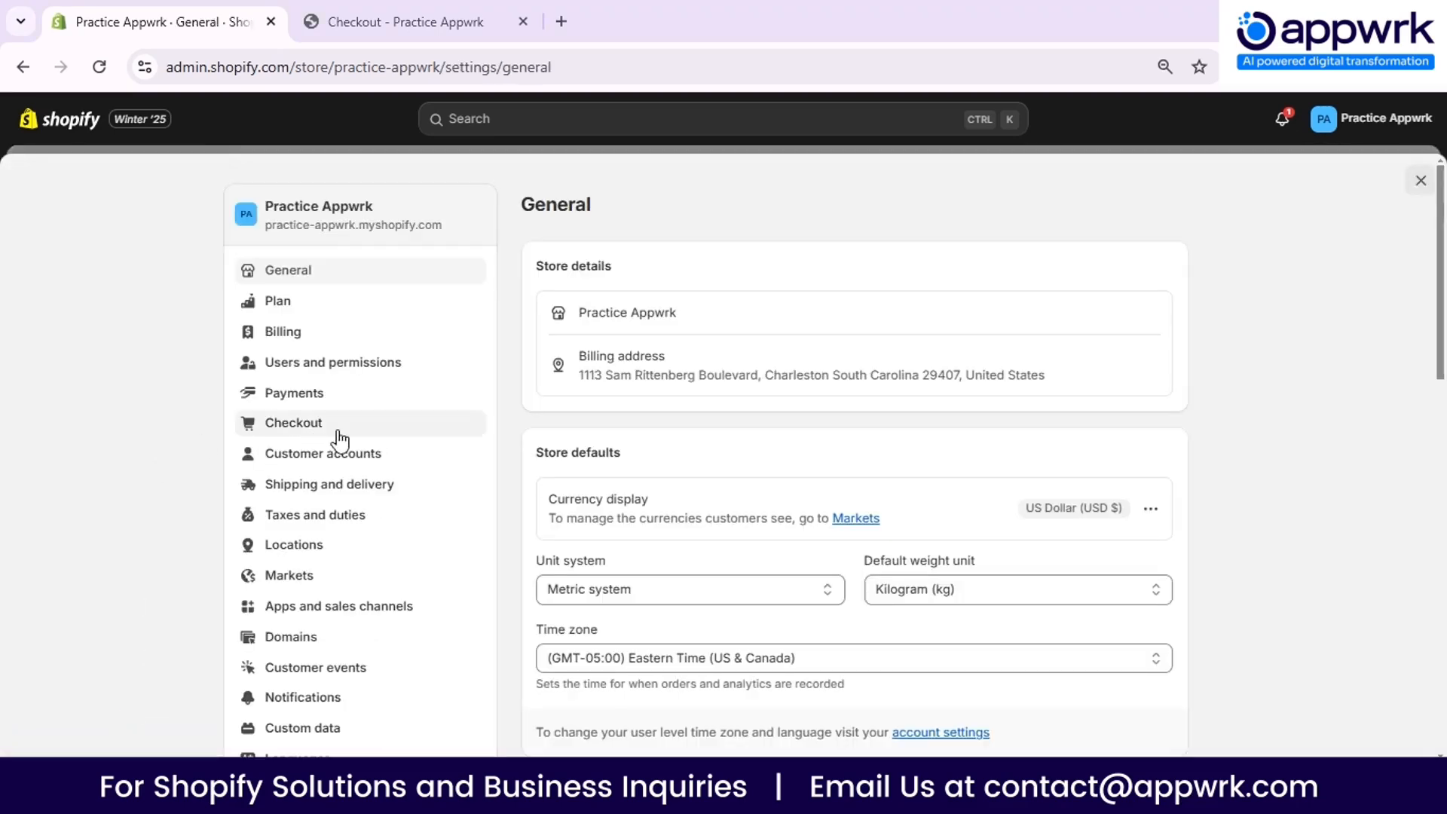
left_click(404, 428)
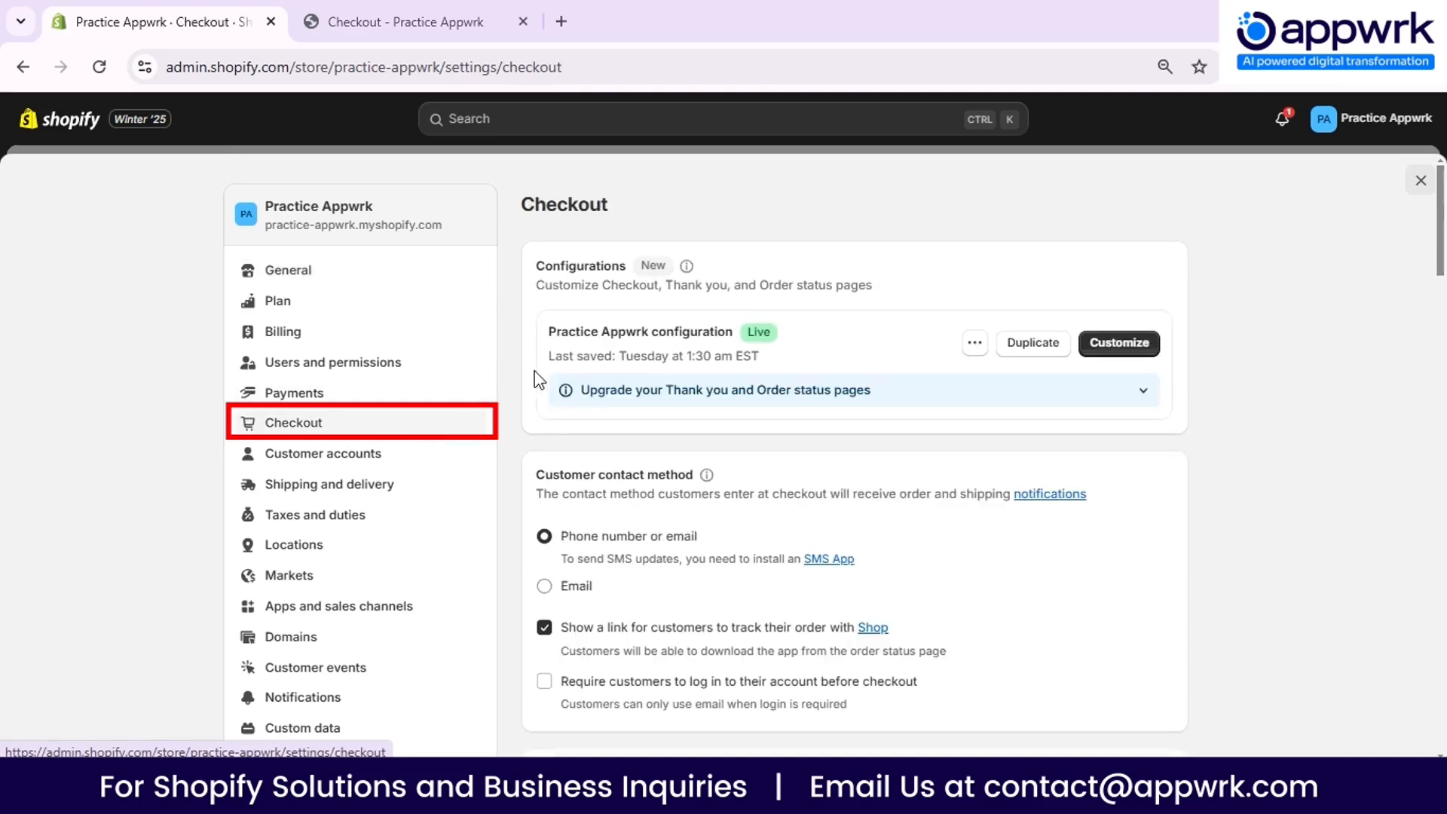
scroll(511, 376, "down", 10)
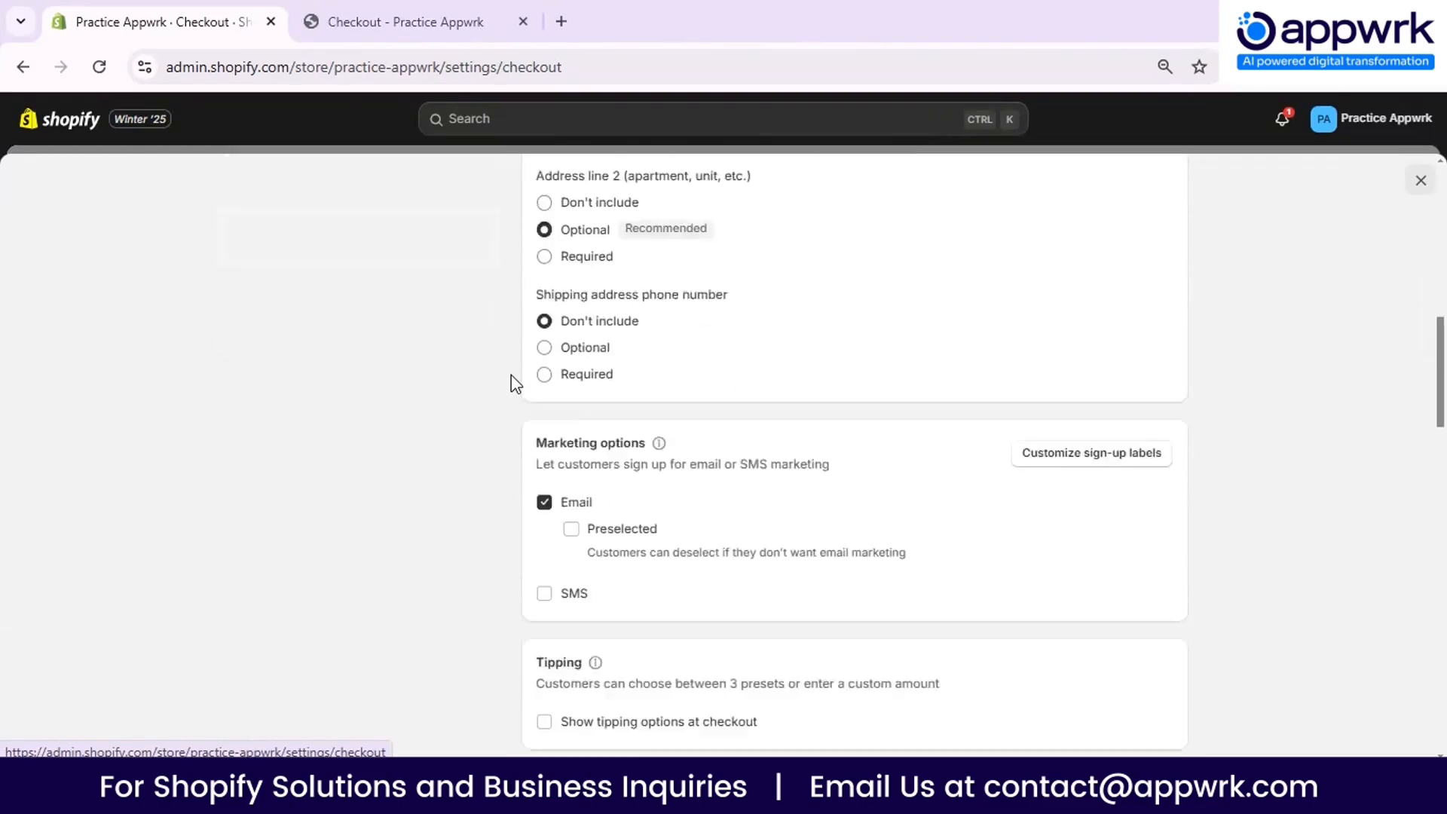
scroll(511, 376, "up", 10)
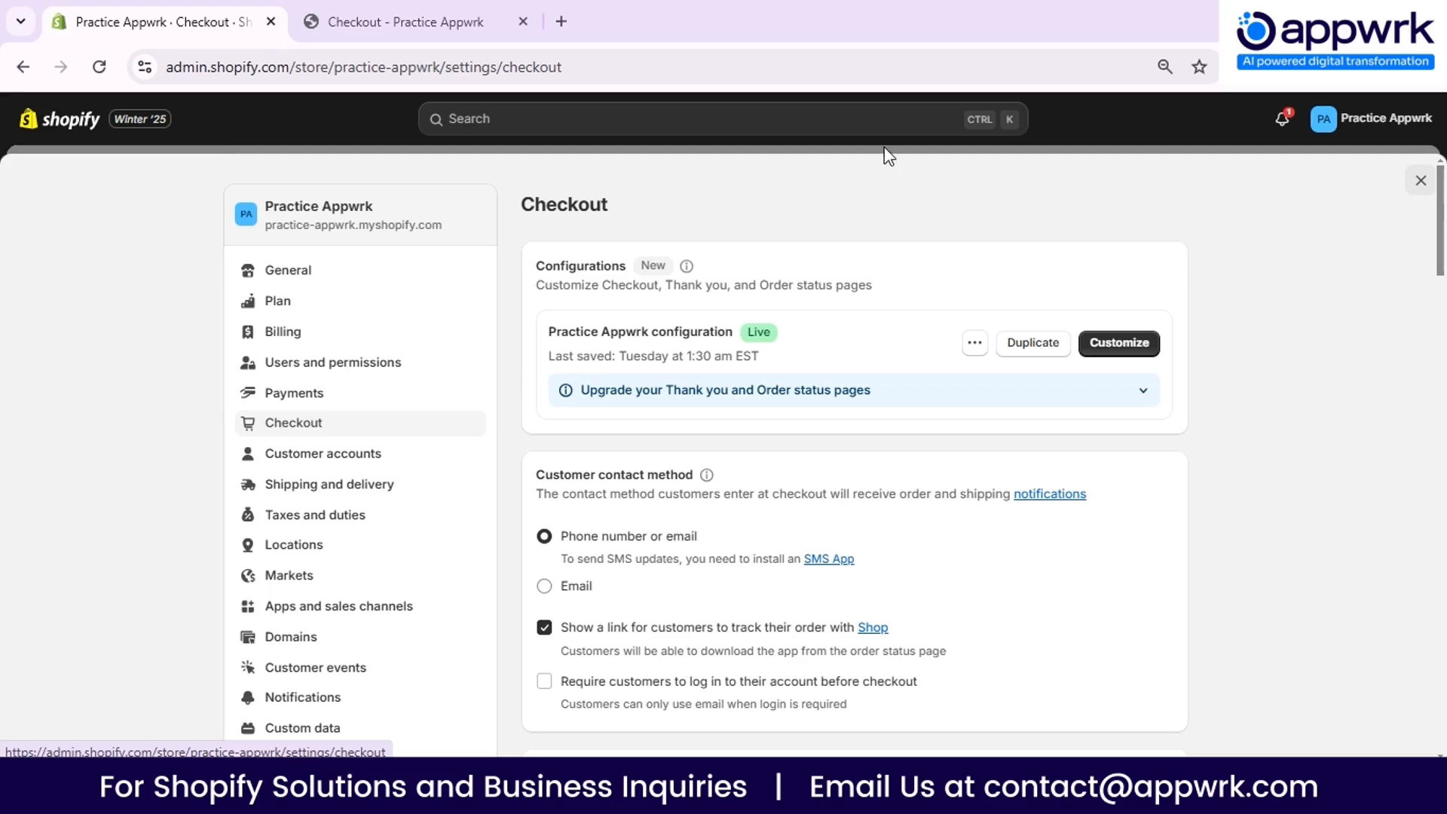
left_click(1123, 343)
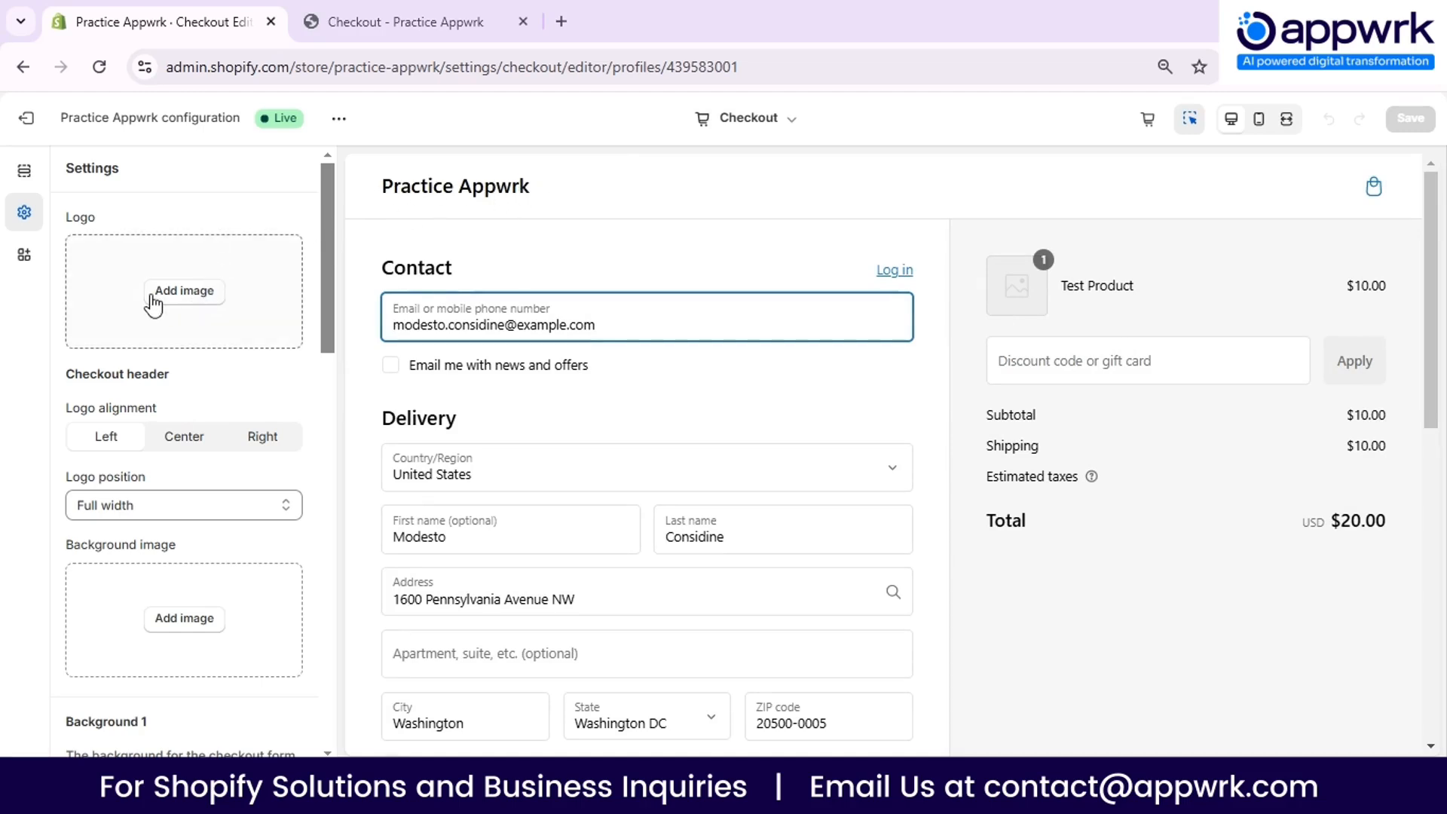
- Add the existing Hijab Fashion logo image to the checkout and set the logo max width to 150 px
left_click(187, 293)
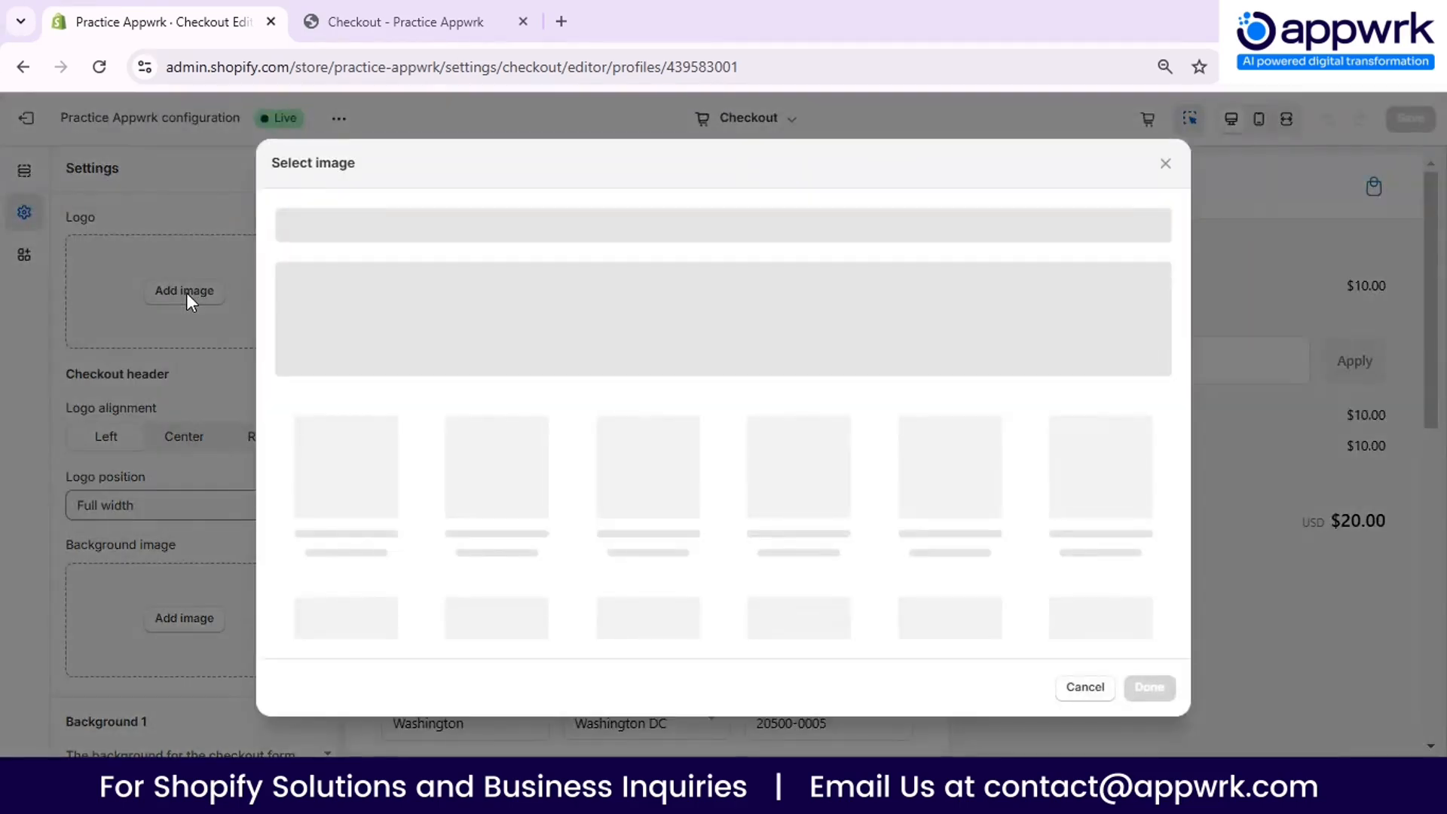
left_click(347, 494)
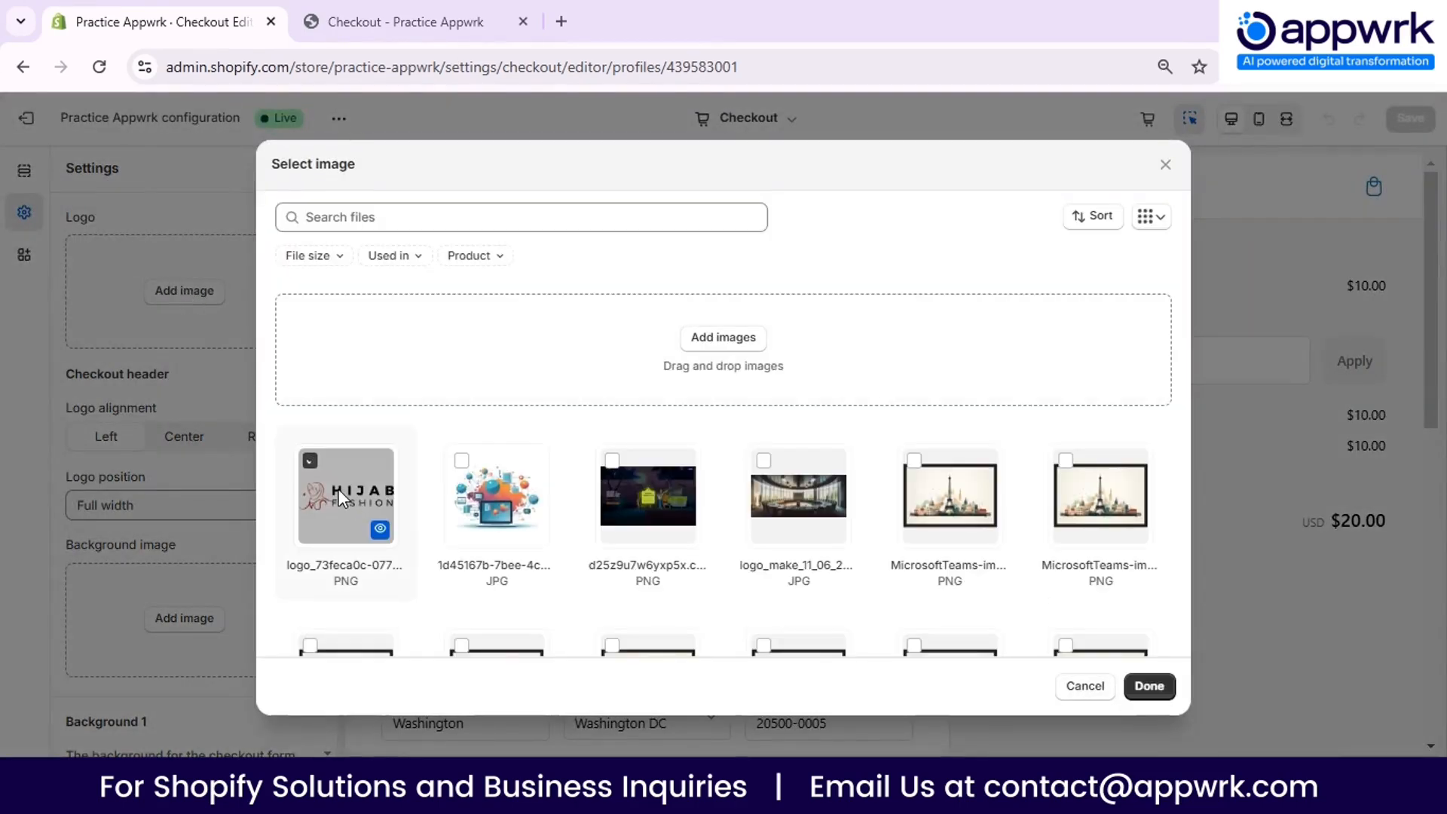
left_click(1149, 685)
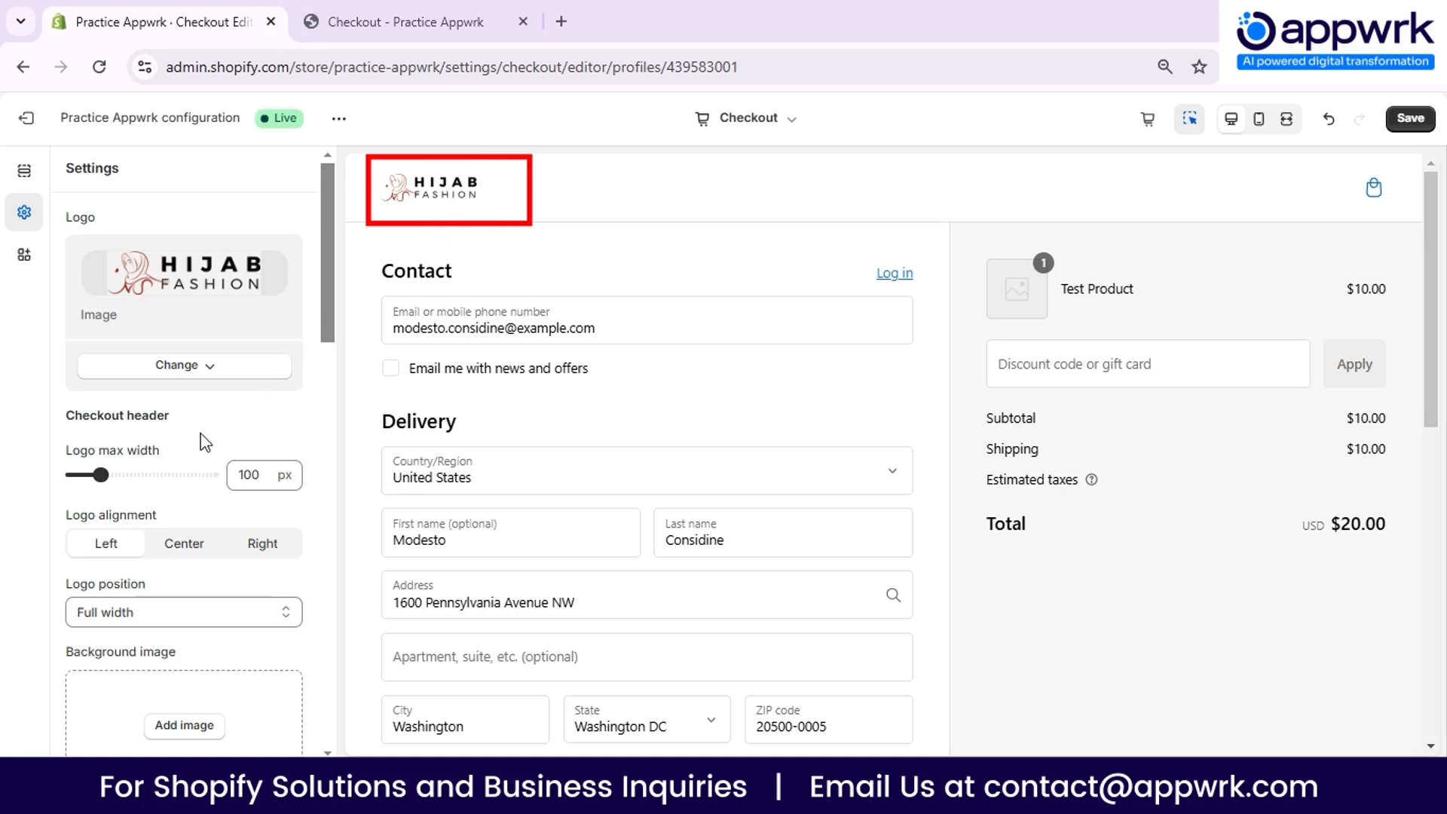
scroll(201, 400, "down", 1)
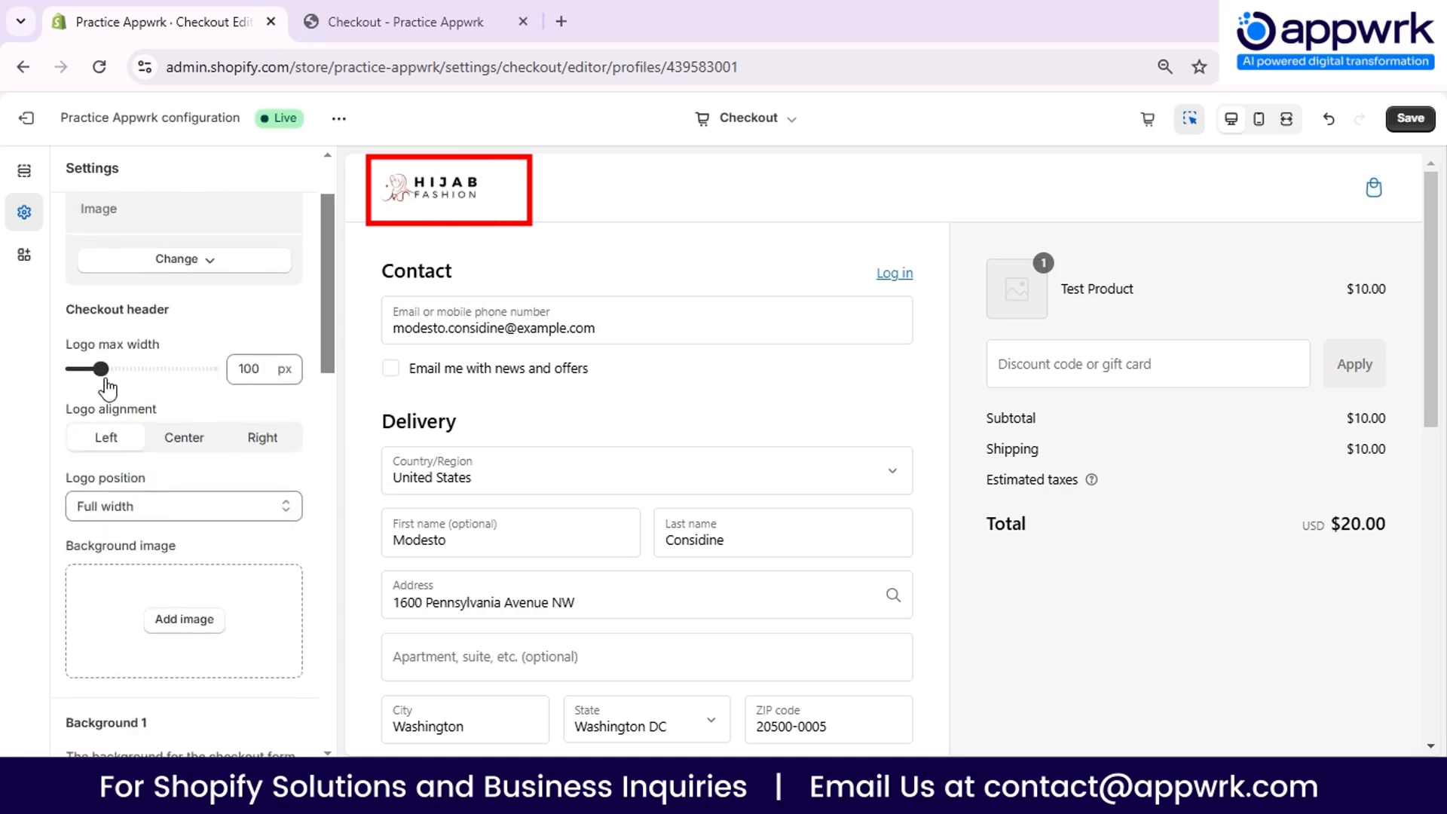
left_click_drag(103, 368, 128, 369)
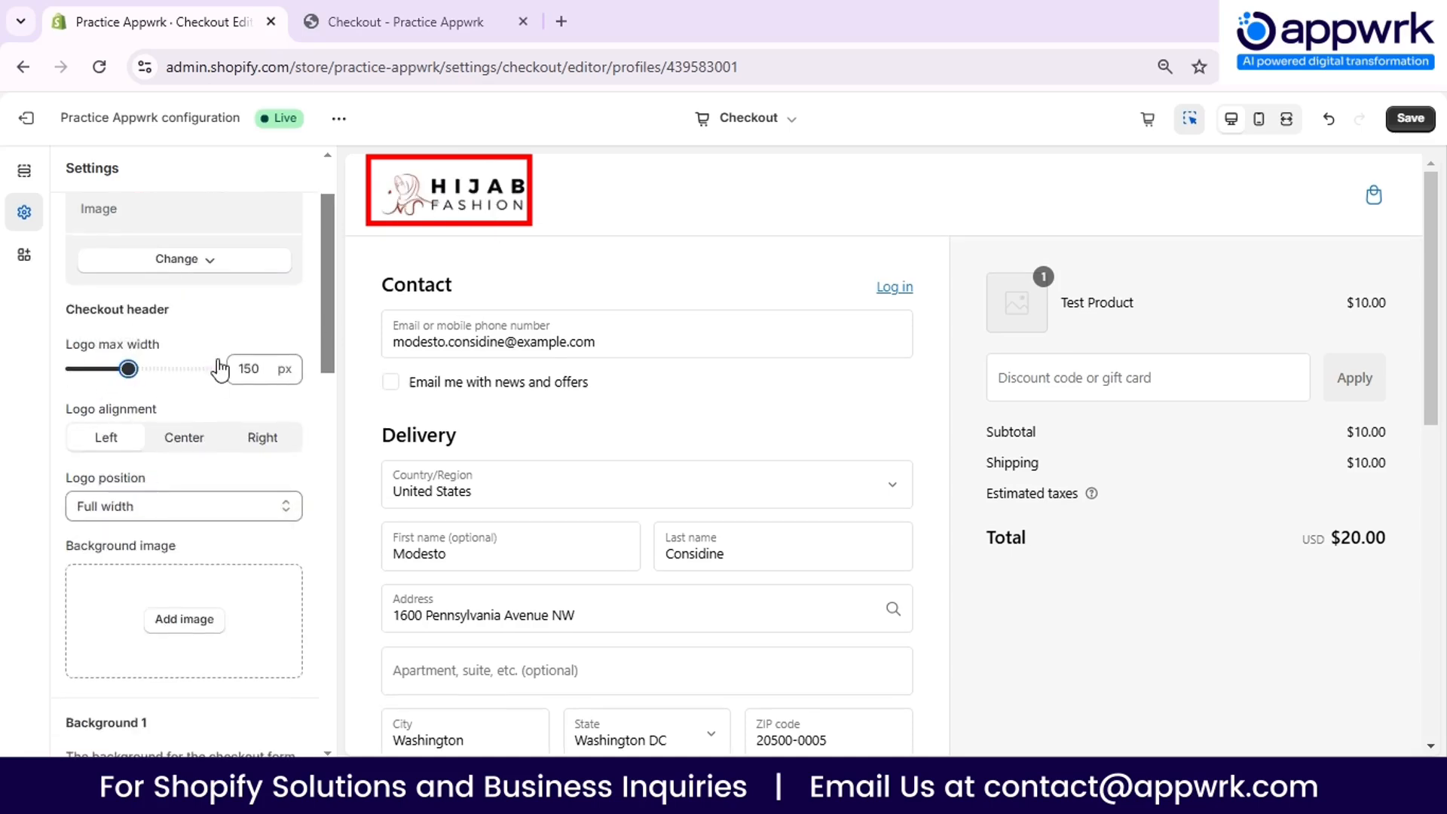
- Try the Center and Right logo alignments, and set the alignment back to Left
scroll(220, 369, "down", 1)
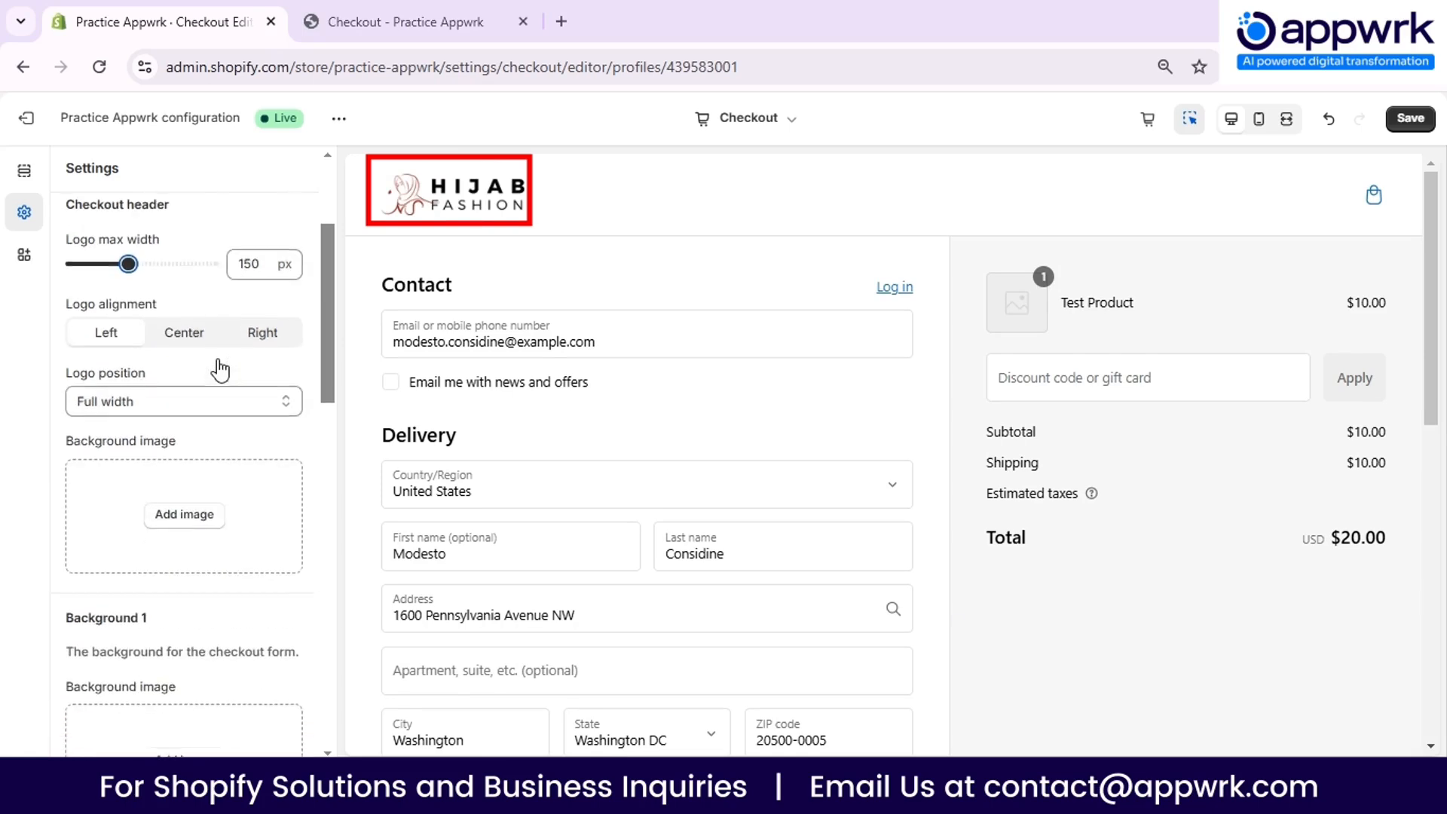
left_click(185, 336)
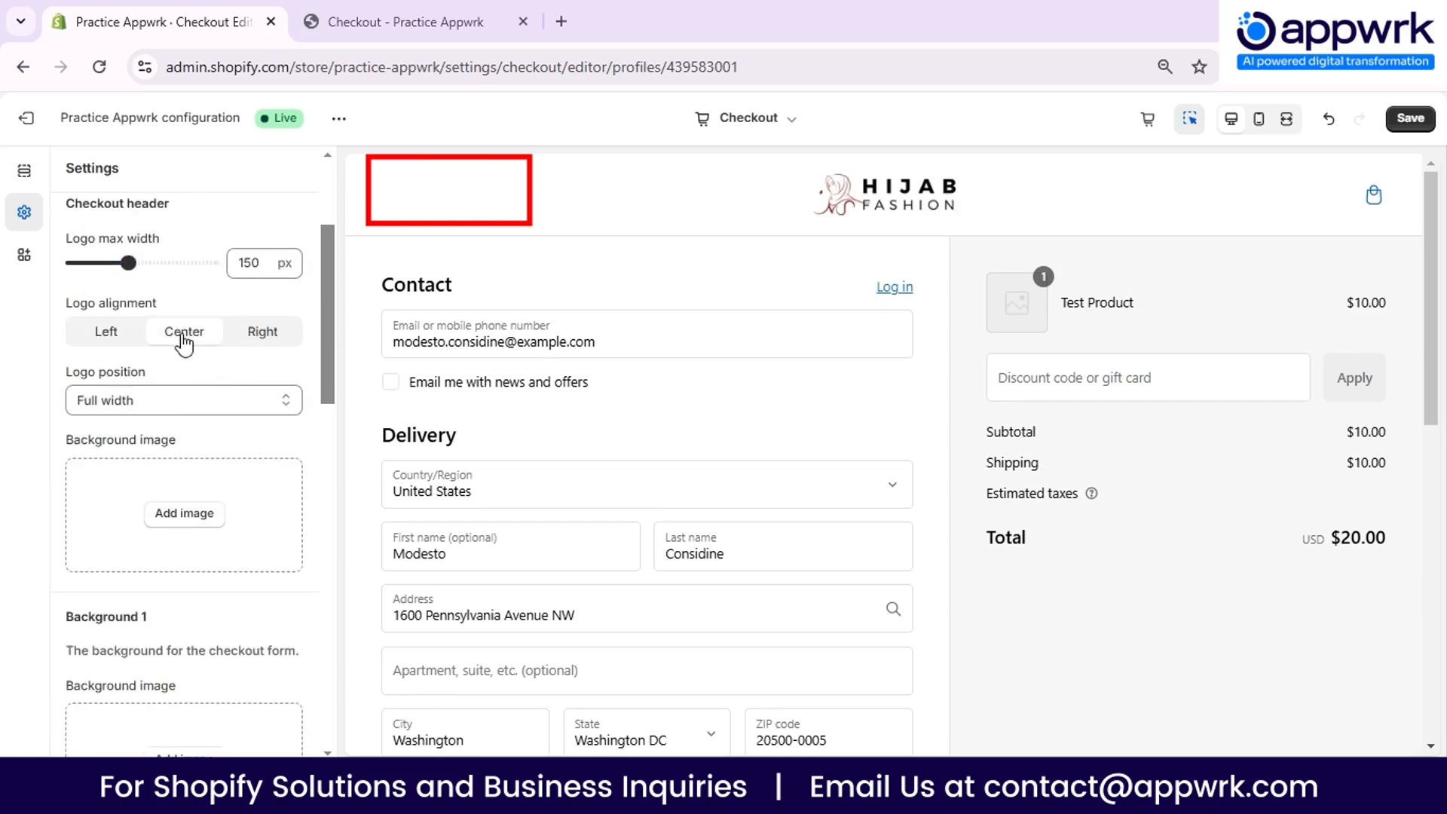
left_click(263, 338)
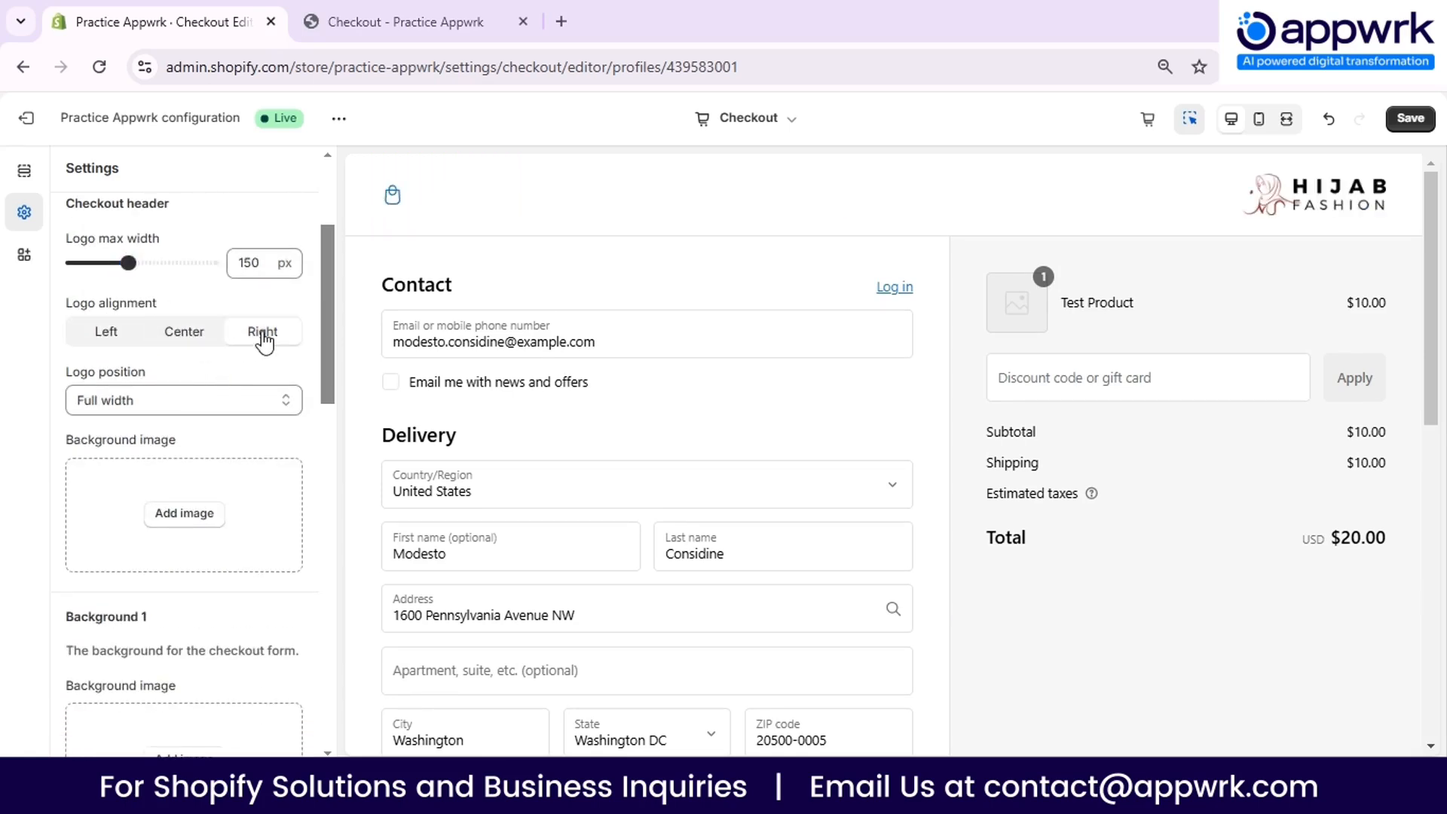
left_click(111, 333)
- Try the meeting-room picture as the checkout header's background image and remove it again
scroll(203, 354, "down", 2)
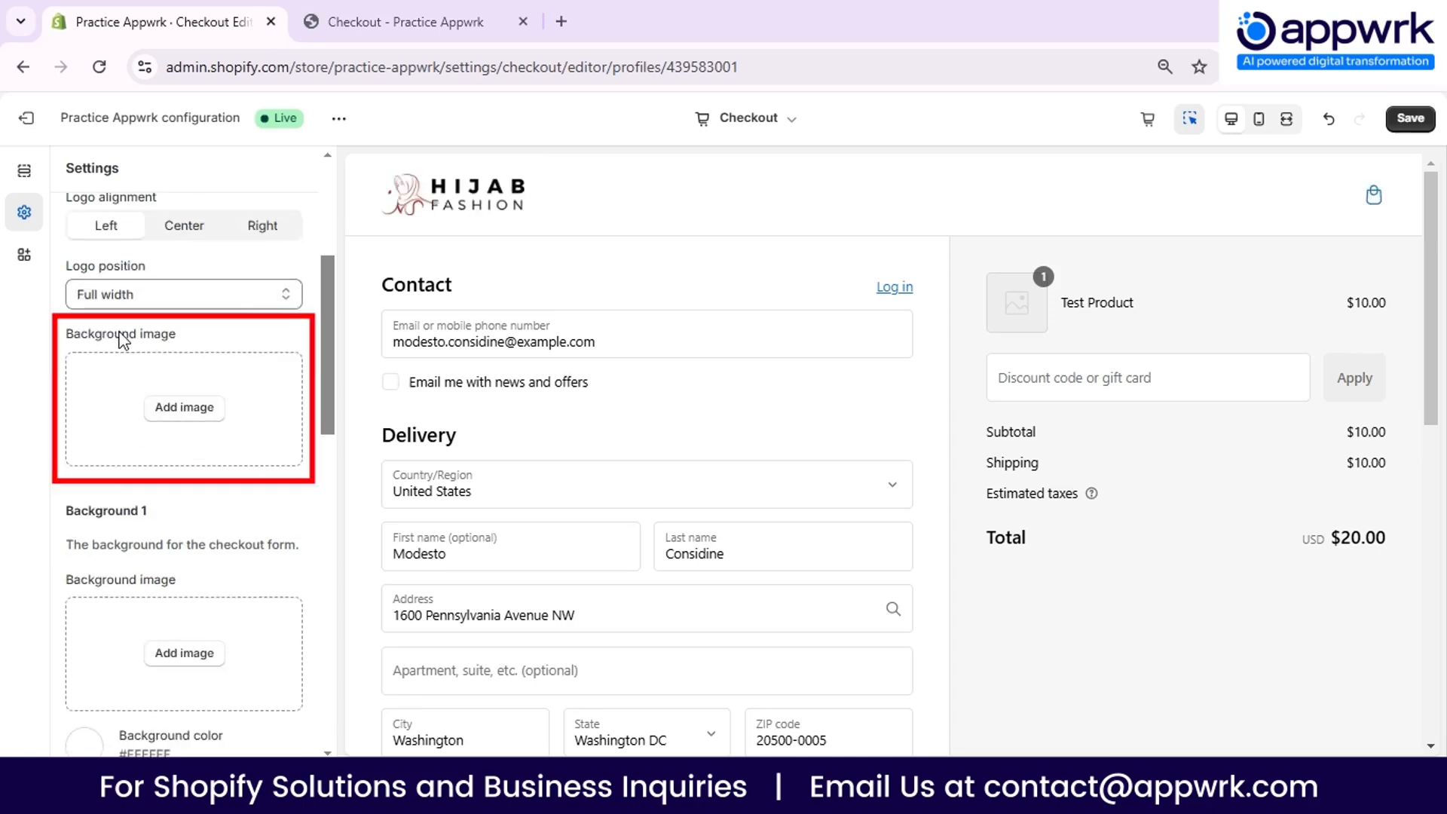
left_click(195, 414)
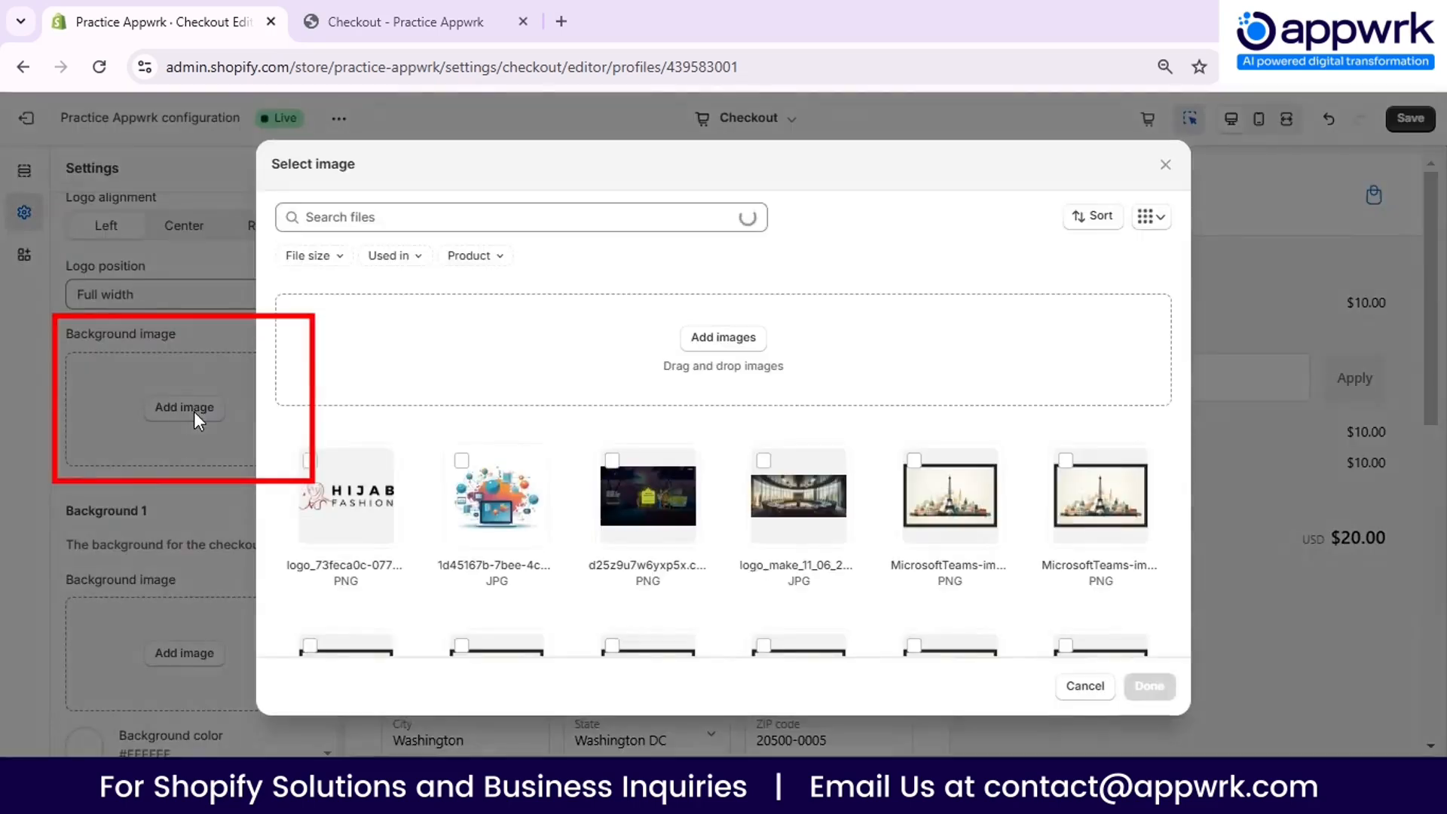
left_click(799, 496)
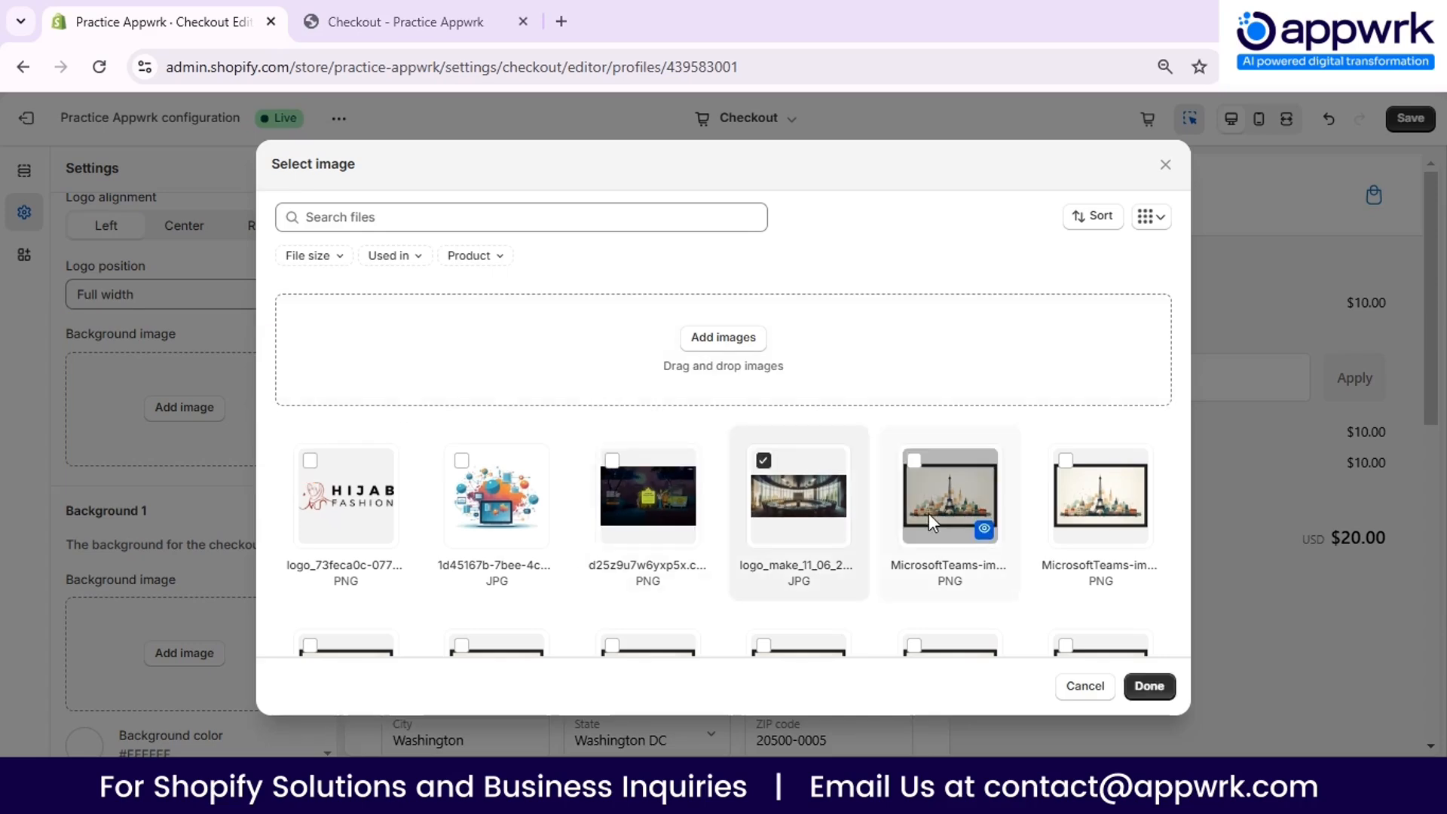
left_click(1150, 686)
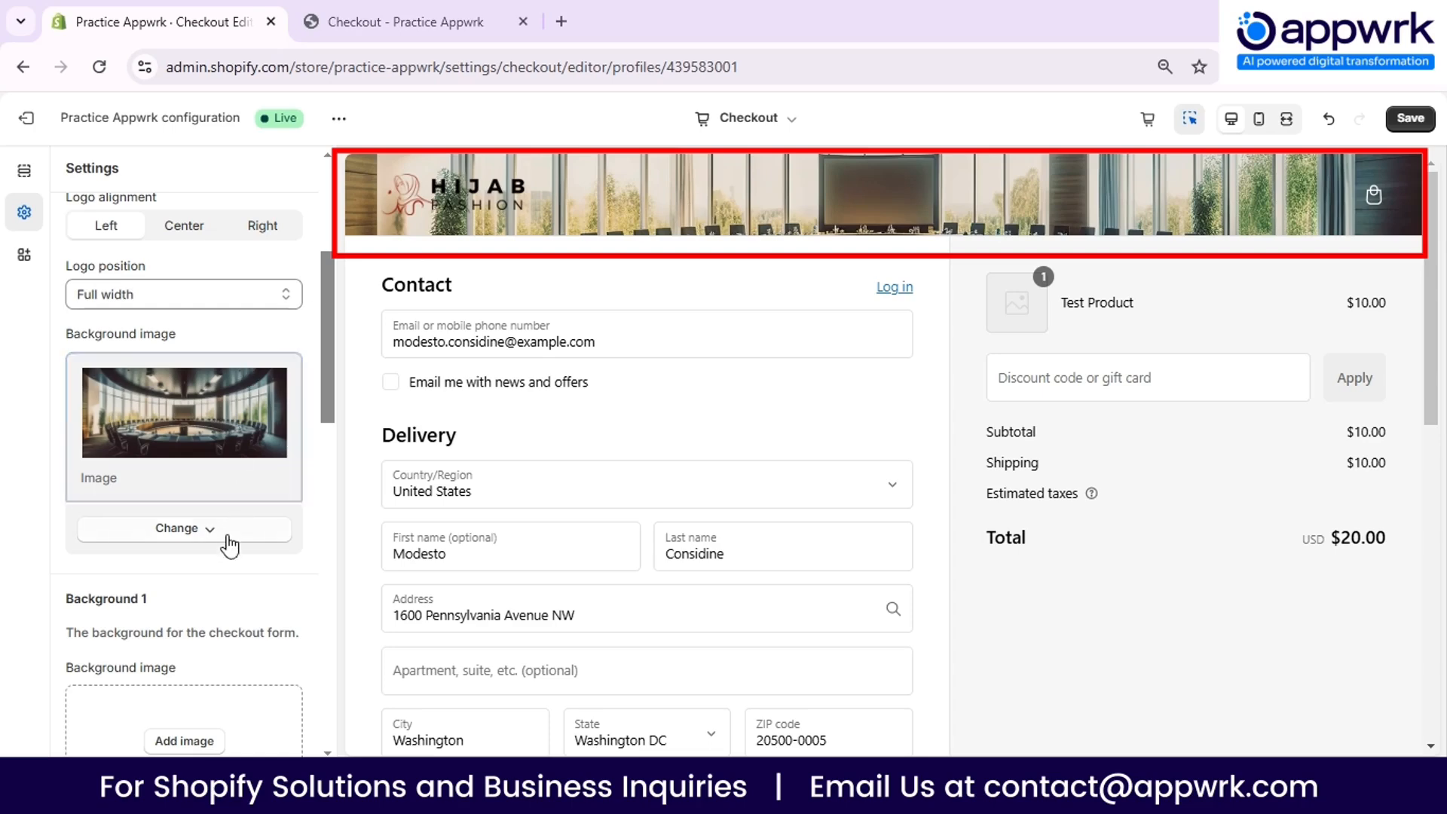
left_click(200, 535)
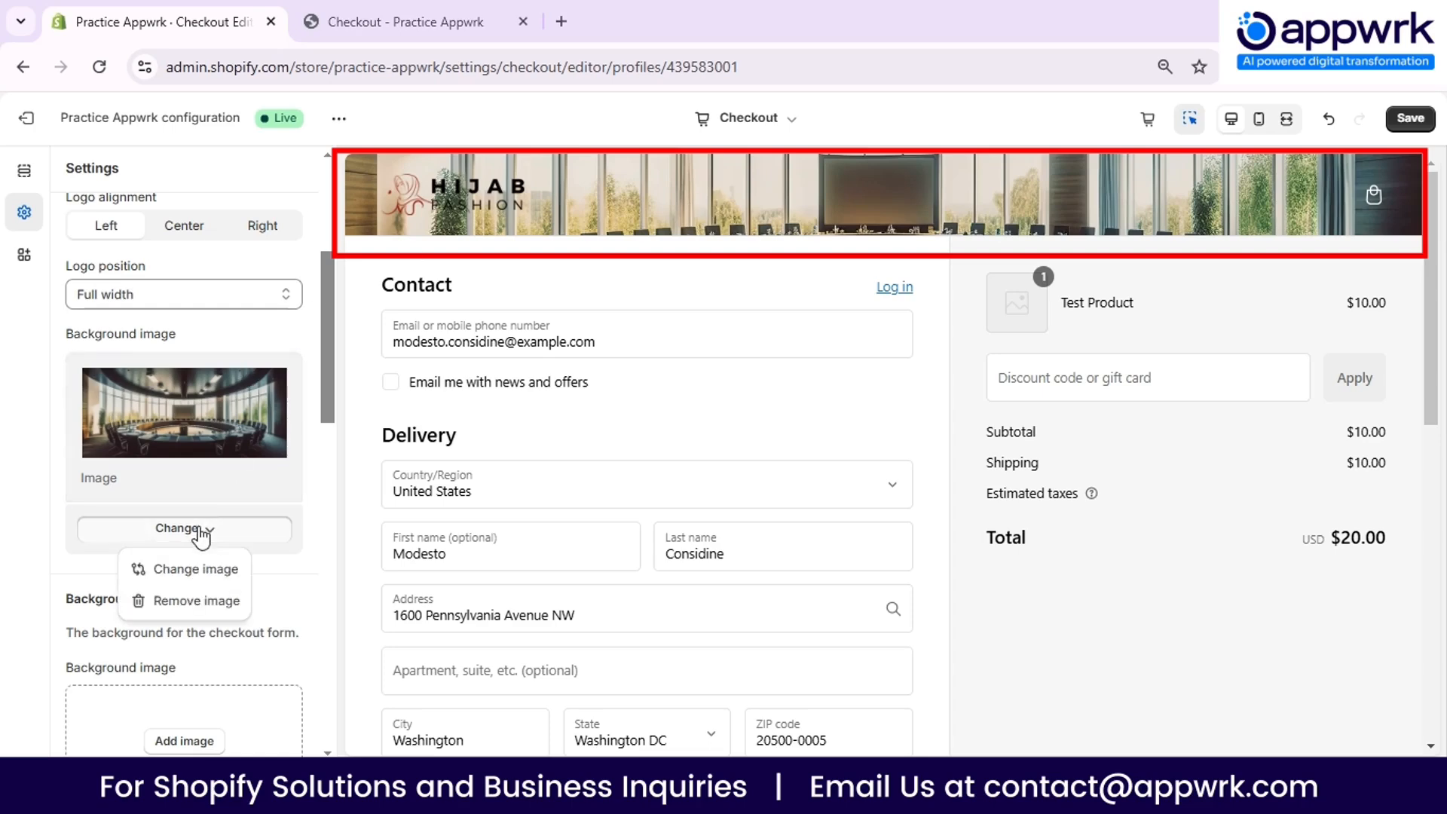
left_click(202, 602)
- Set the Background 1 color of the checkout form to #AA8686
scroll(205, 437, "down", 1)
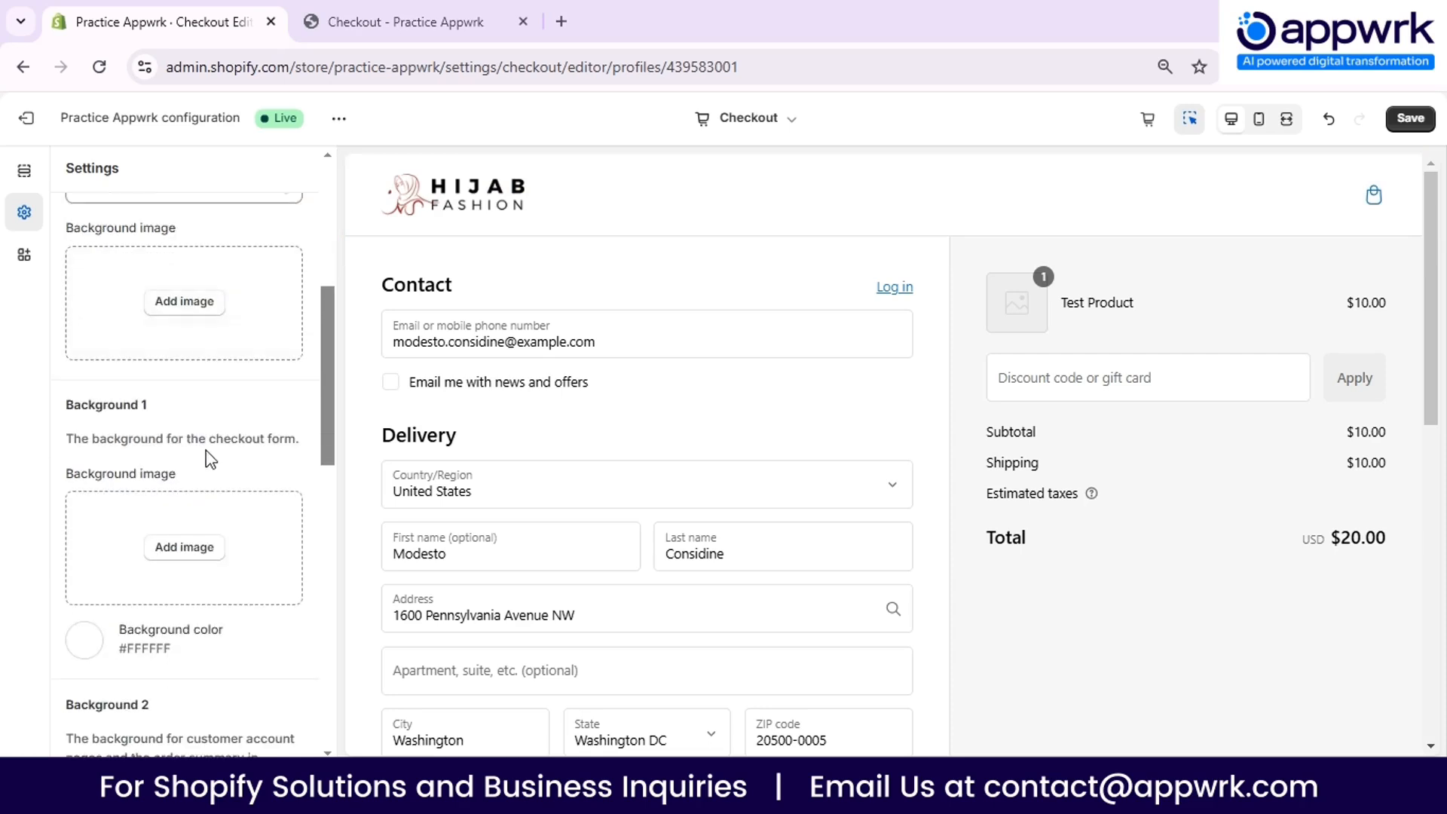
scroll(238, 421, "down", 3)
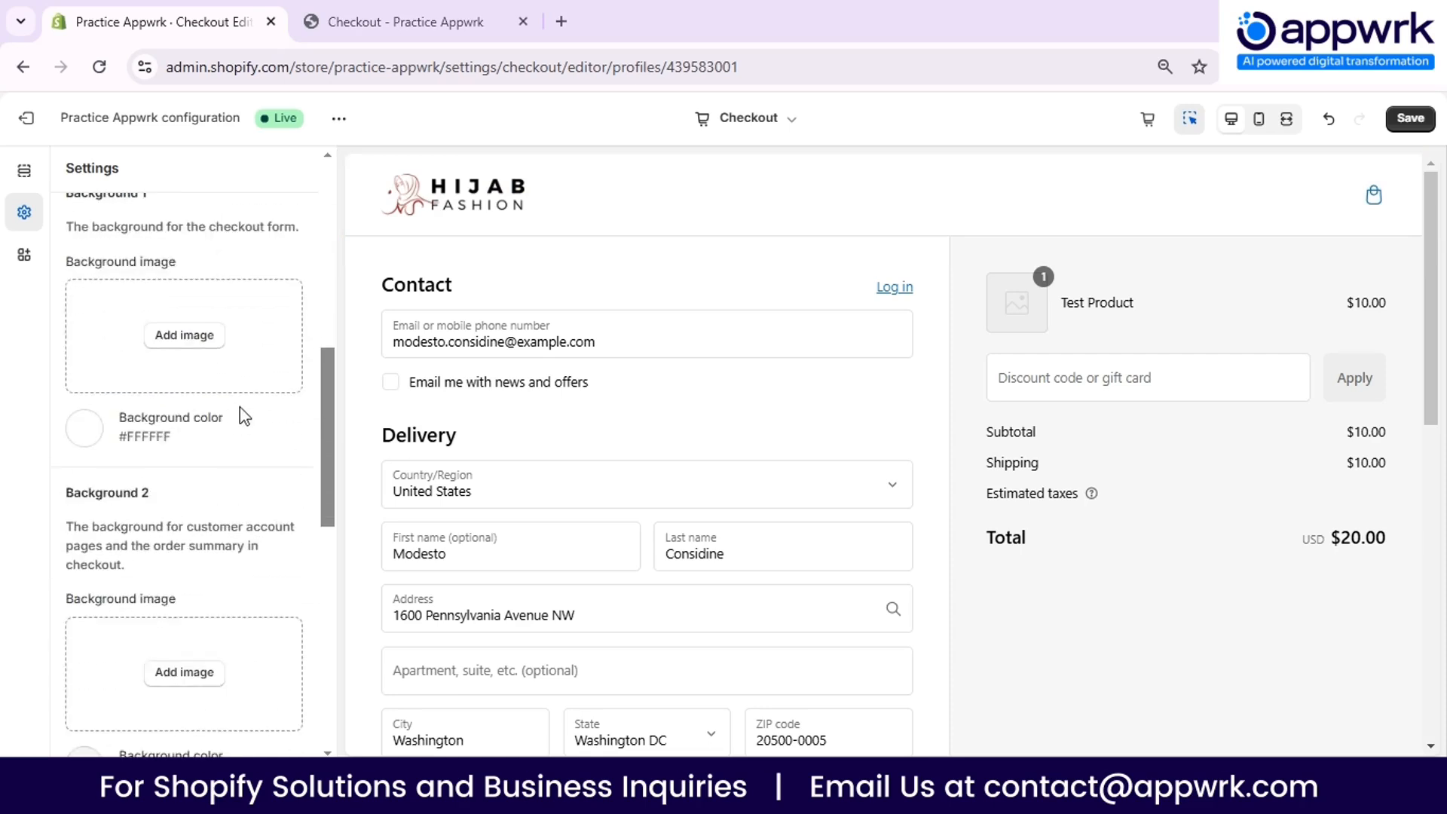
left_click(86, 439)
left_click_drag(96, 475, 123, 520)
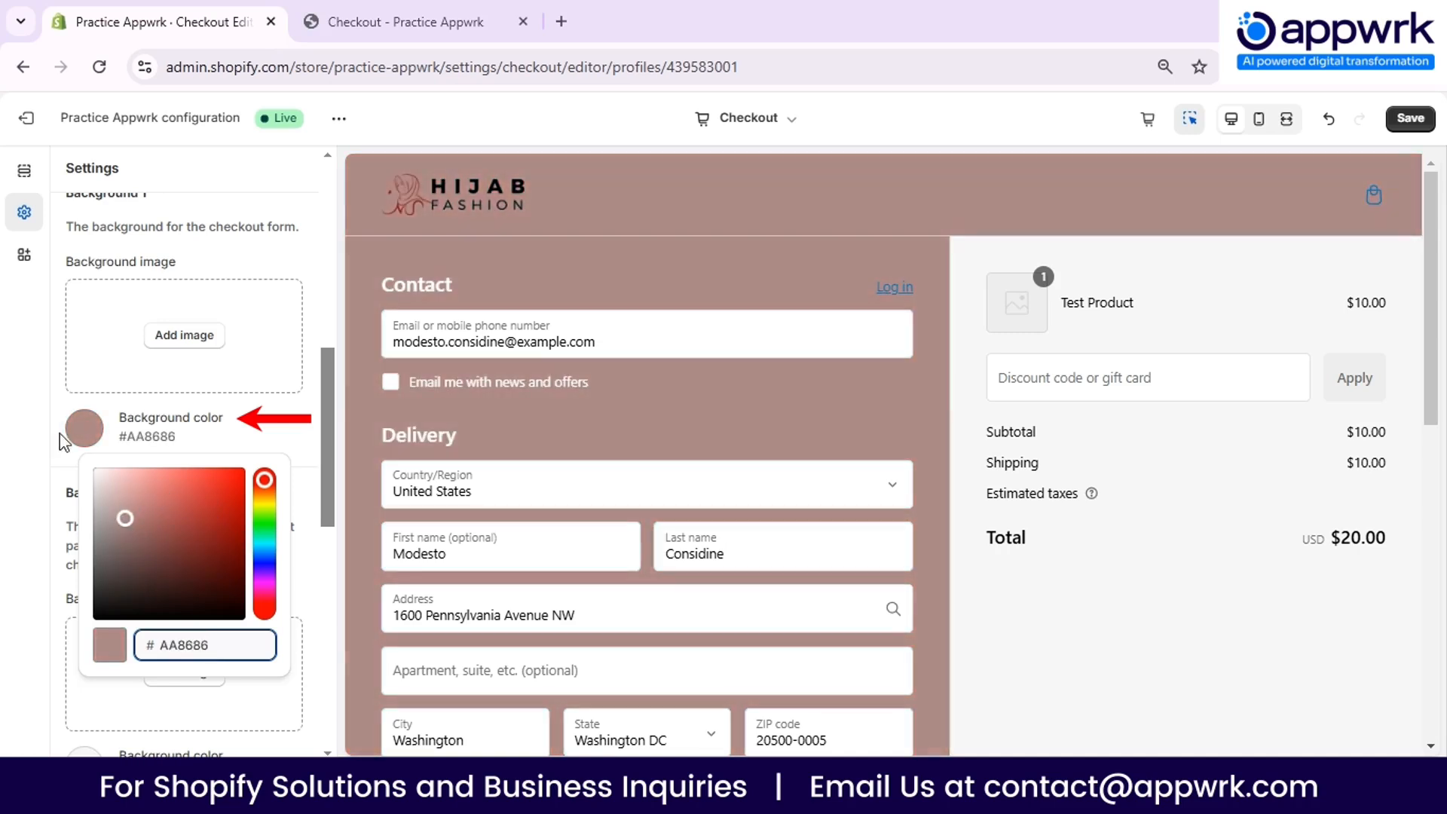
left_click(11, 387)
- Add the colorful computer illustration JPG as the Background 2 image and check the checkout preview
scroll(162, 467, "down", 1)
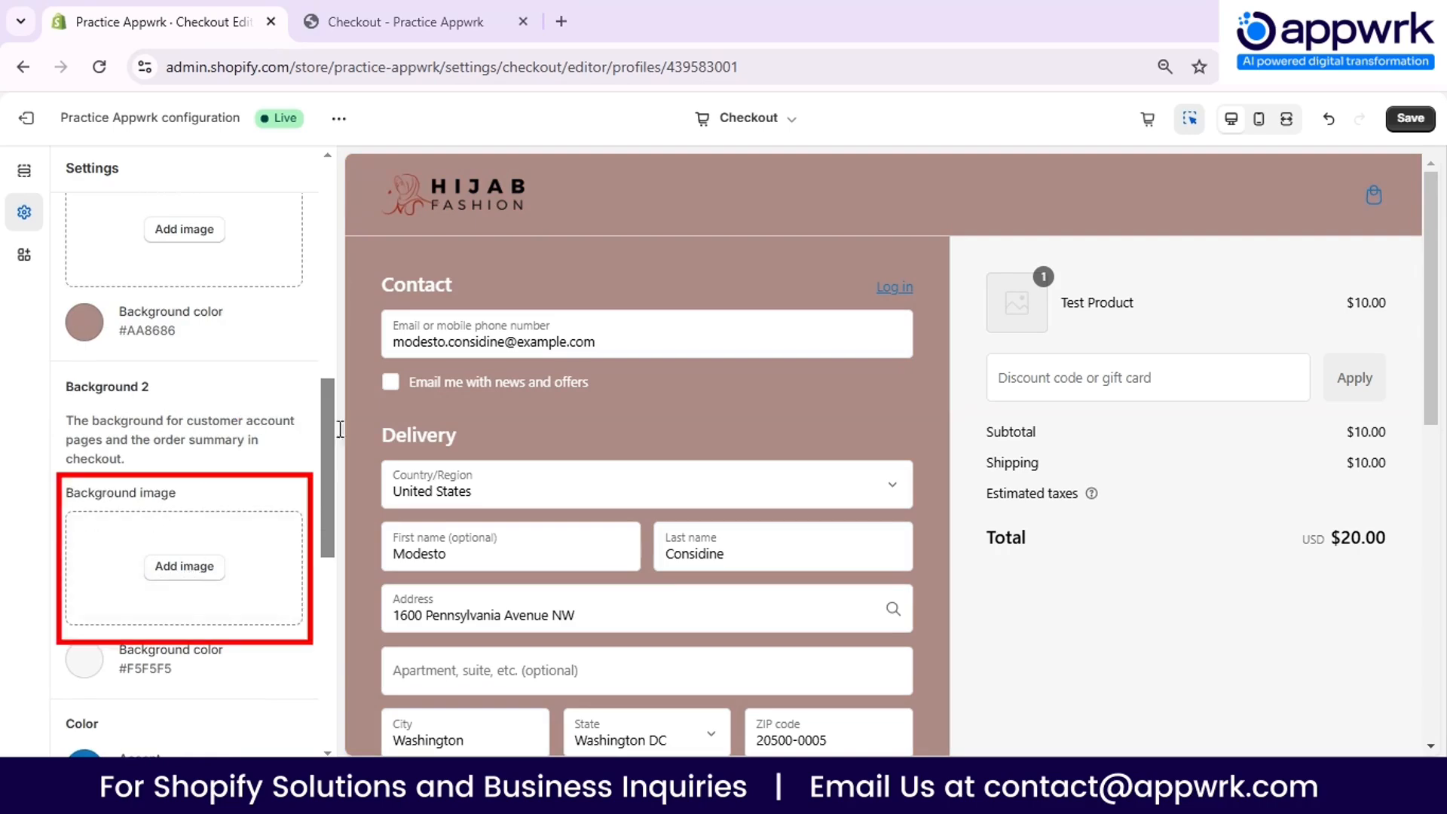
left_click(206, 566)
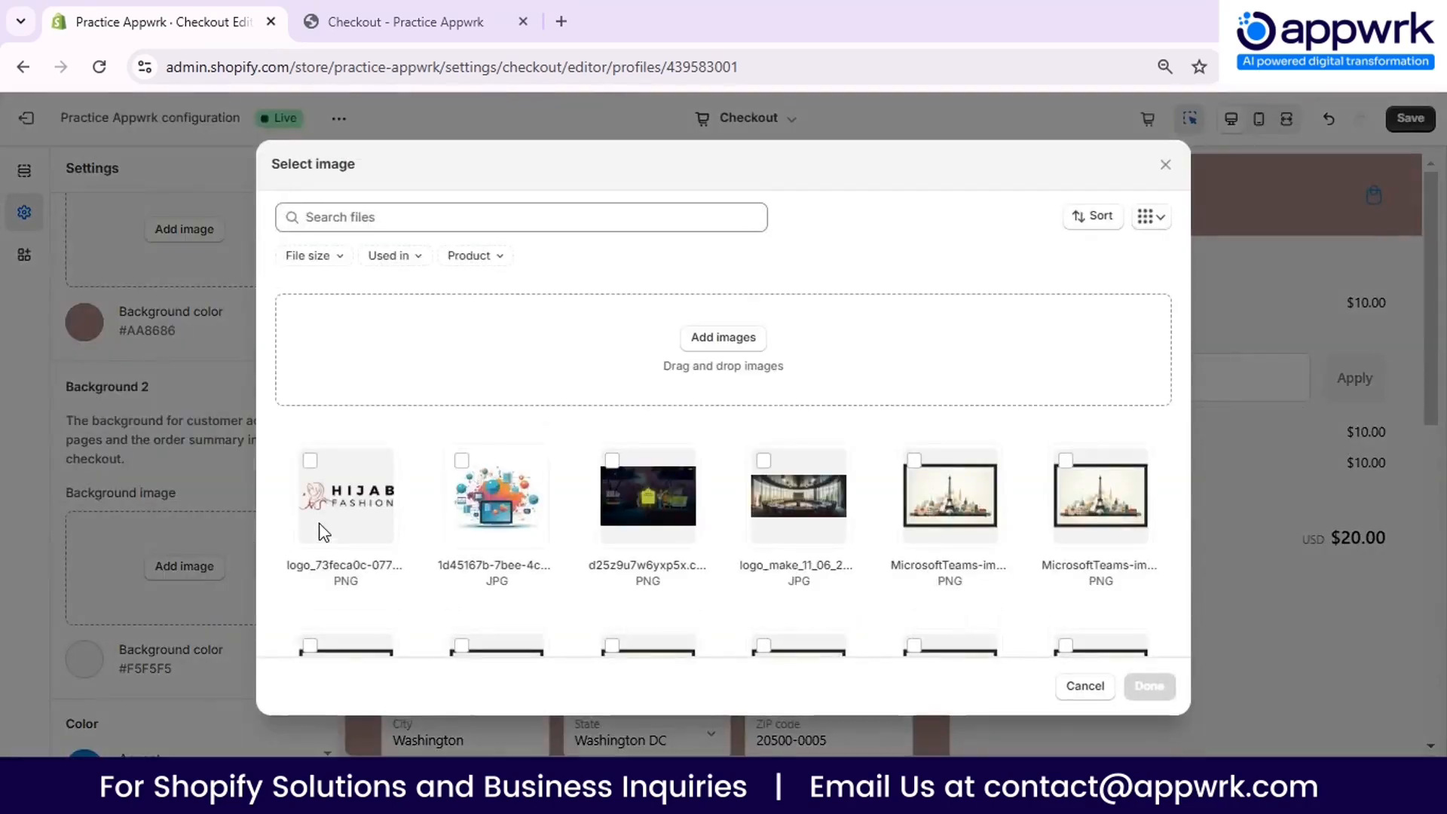
left_click(493, 499)
left_click(1150, 686)
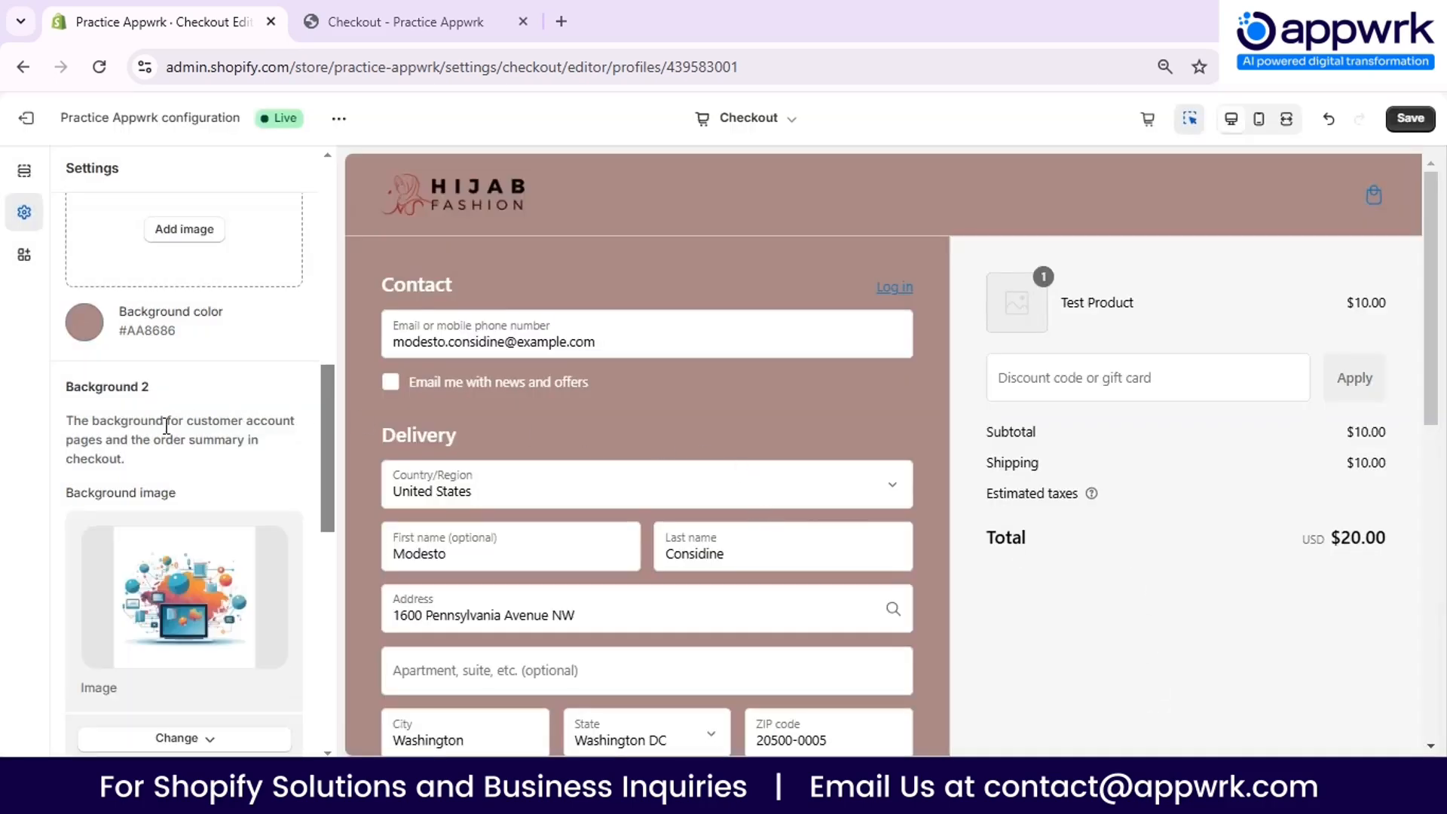
scroll(1055, 538, "down", 10)
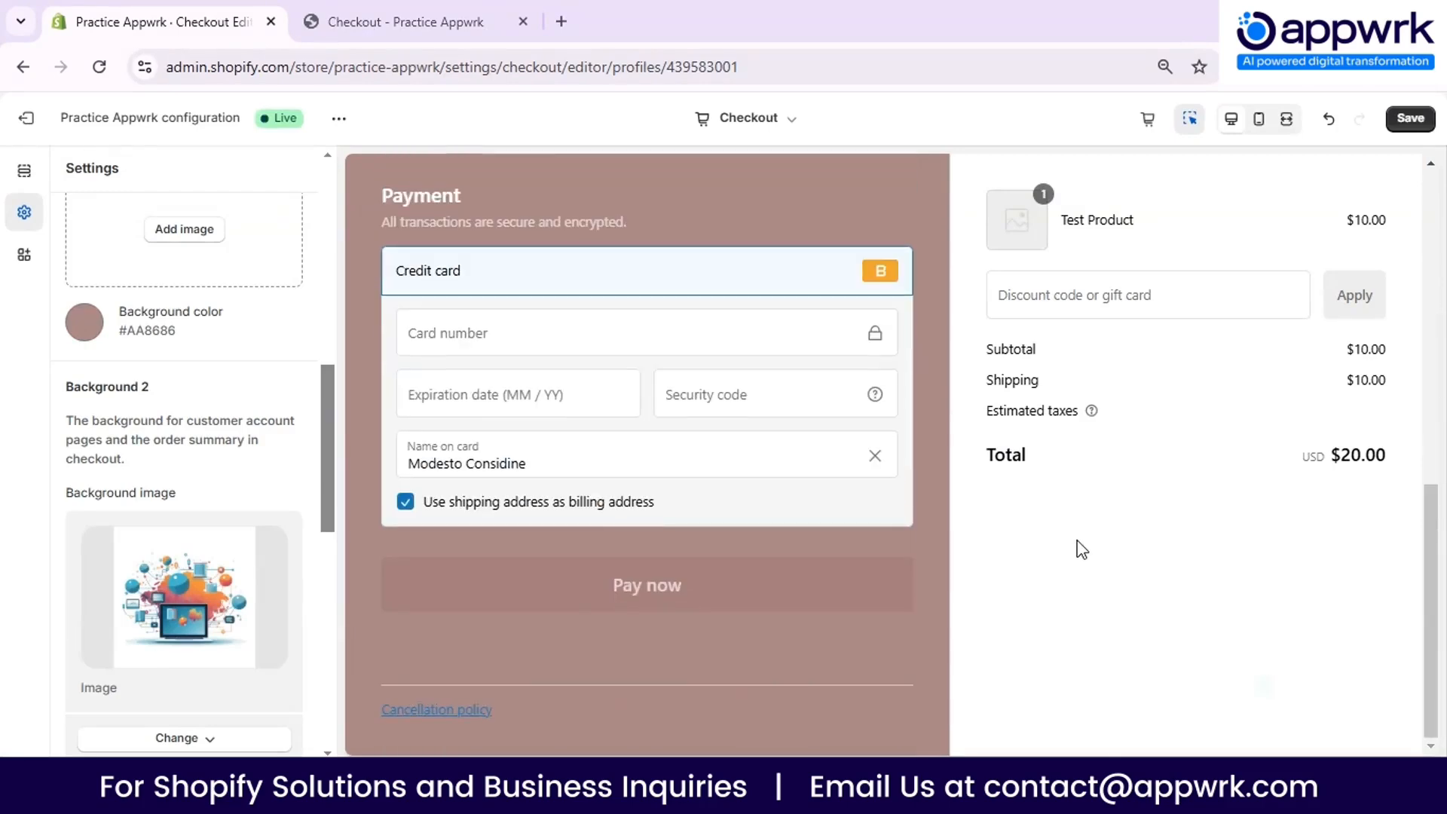
scroll(1082, 549, "up", 10)
scroll(696, 435, "down", 10)
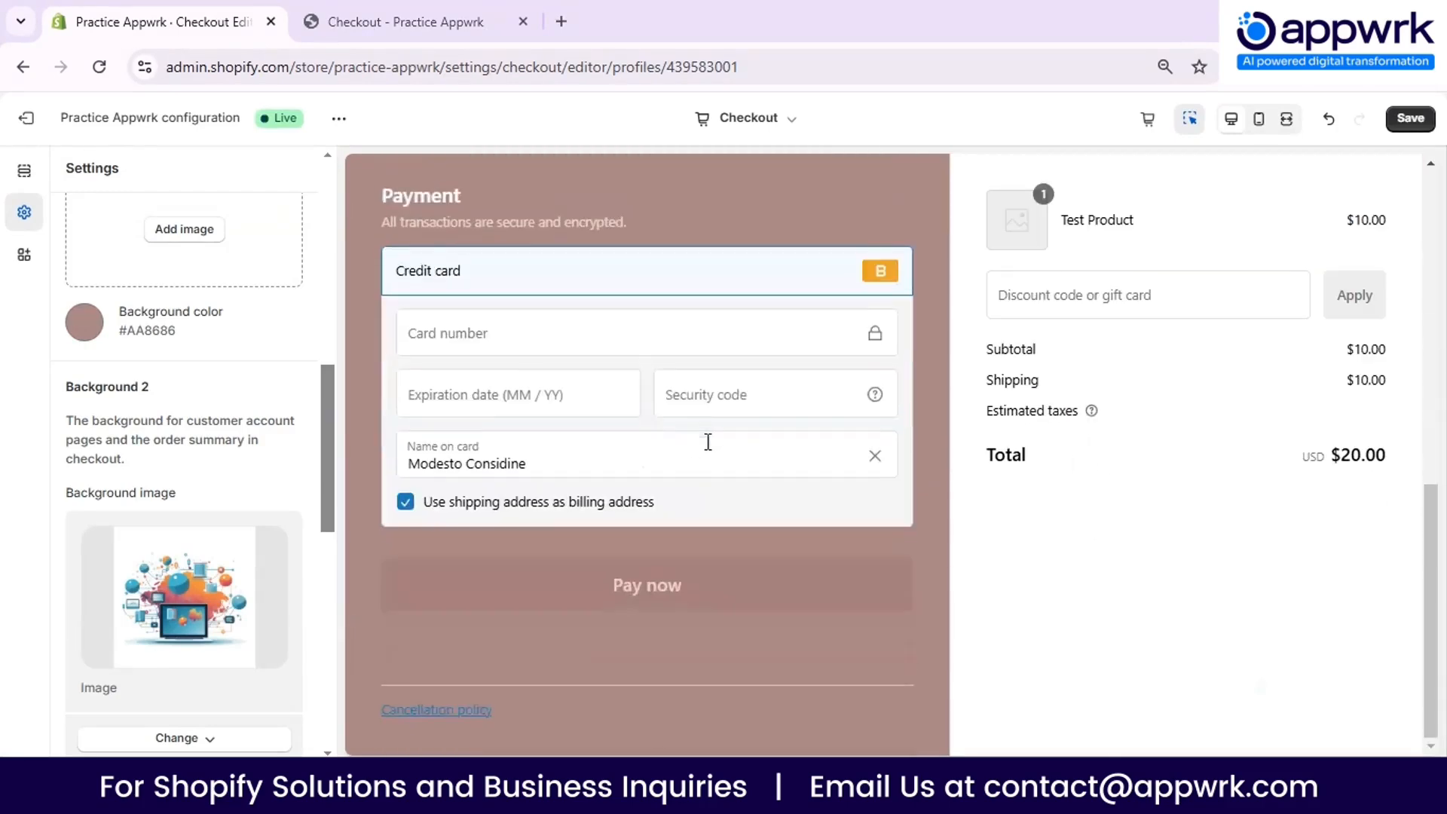
- Set the Background 2 color for the order summary to #C4B5B5
scroll(158, 501, "down", 5)
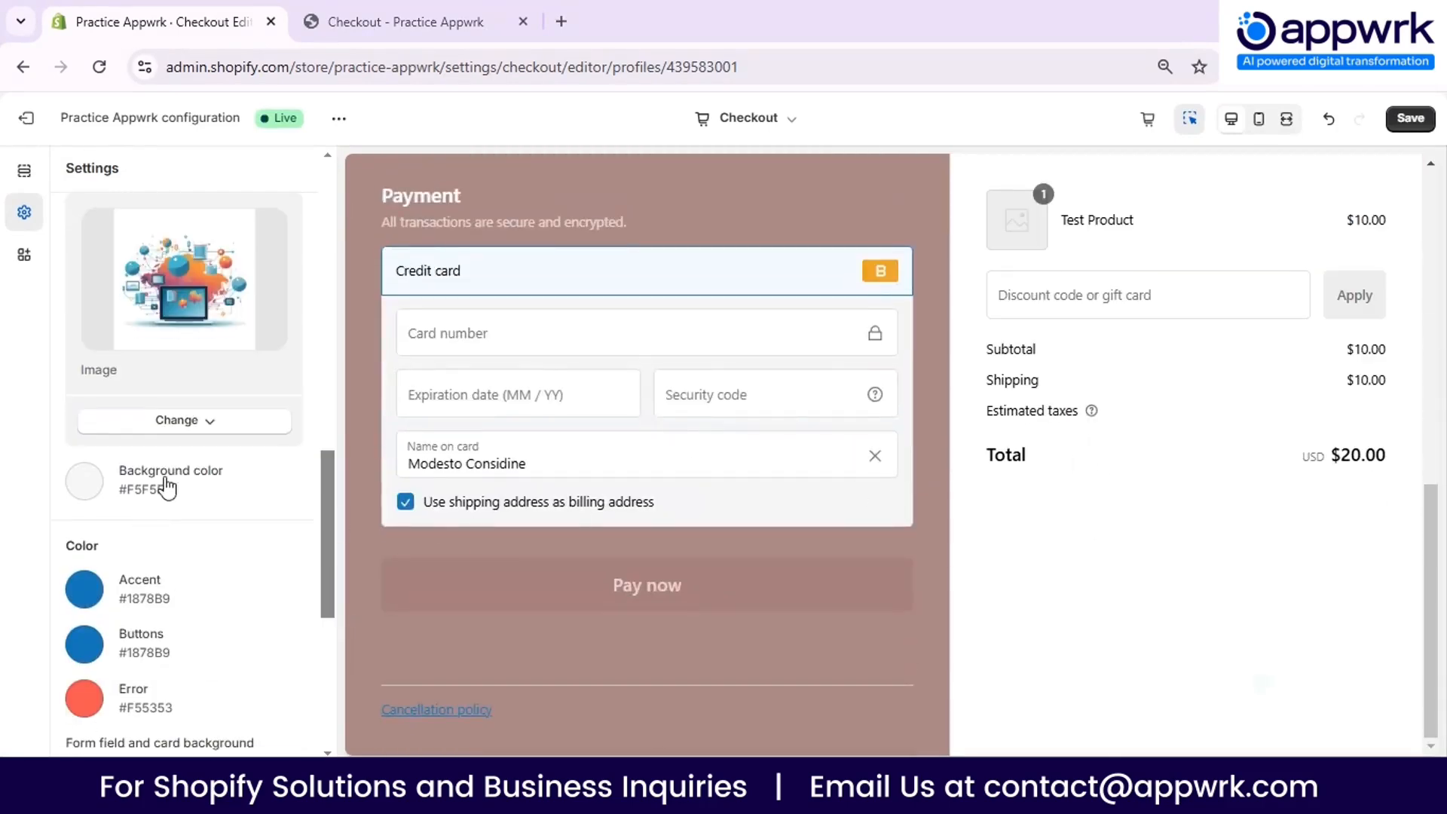
left_click(125, 490)
left_click(98, 527)
mouse_move(98, 528)
left_mouse_down()
mouse_move(184, 603)
mouse_move(98, 546)
mouse_move(105, 555)
left_mouse_up()
left_click(21, 409)
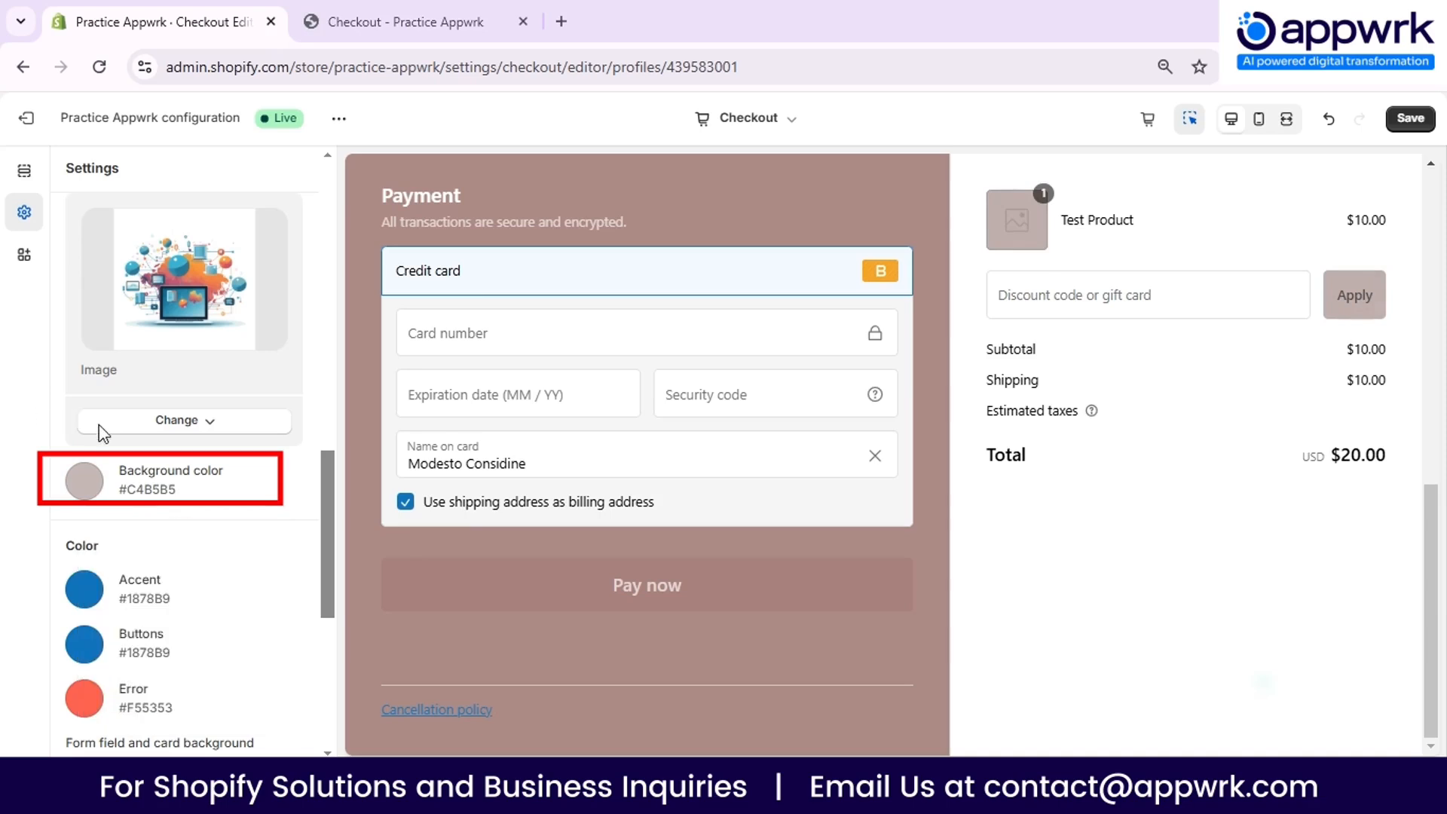
- Set the checkout's accent color to a dark gray
scroll(98, 437, "down", 2)
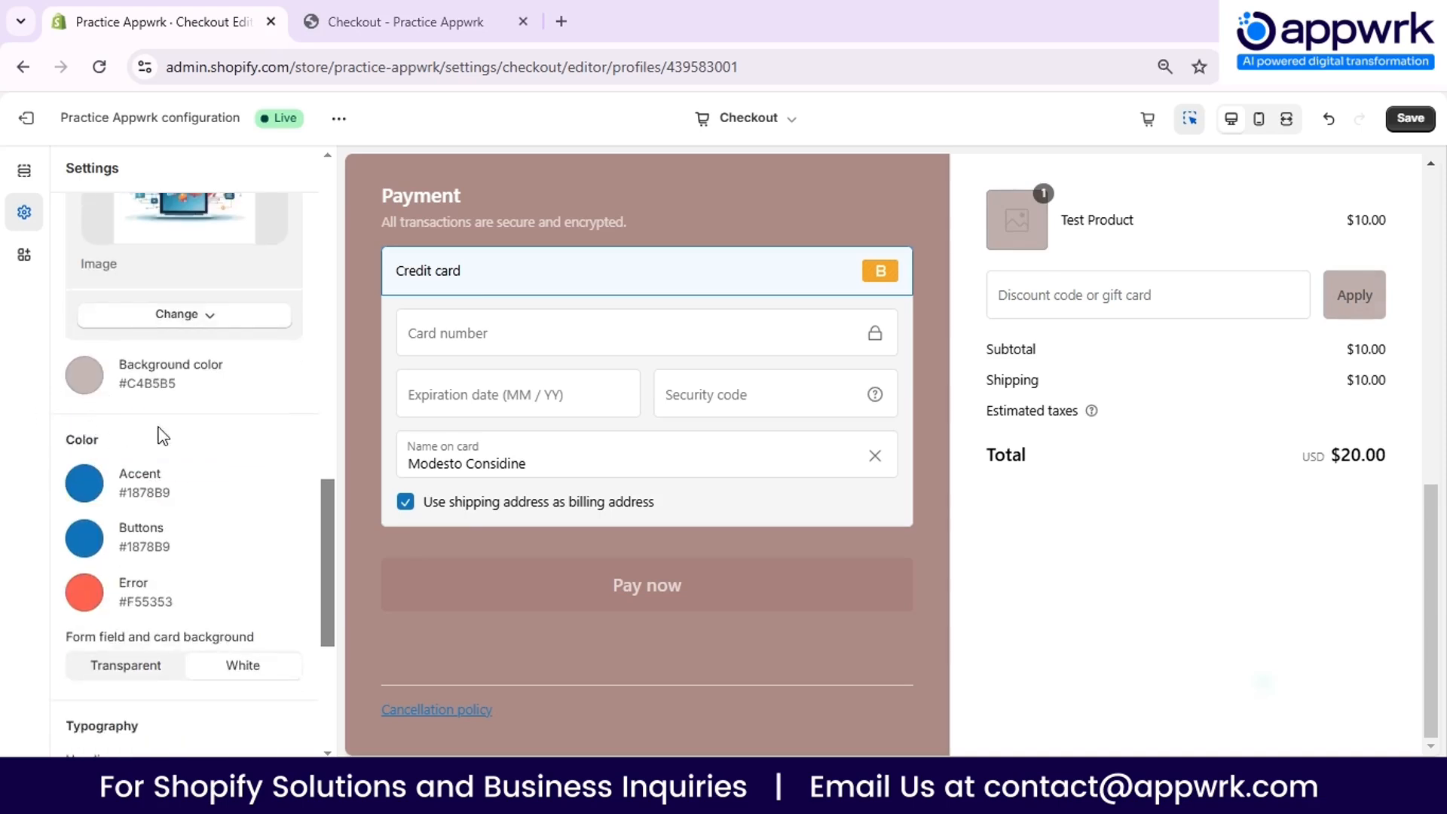
left_click(84, 484)
left_click_drag(217, 571, 101, 617)
left_click(45, 527)
- Set the checkout's button color to black, #000000
left_click(106, 539)
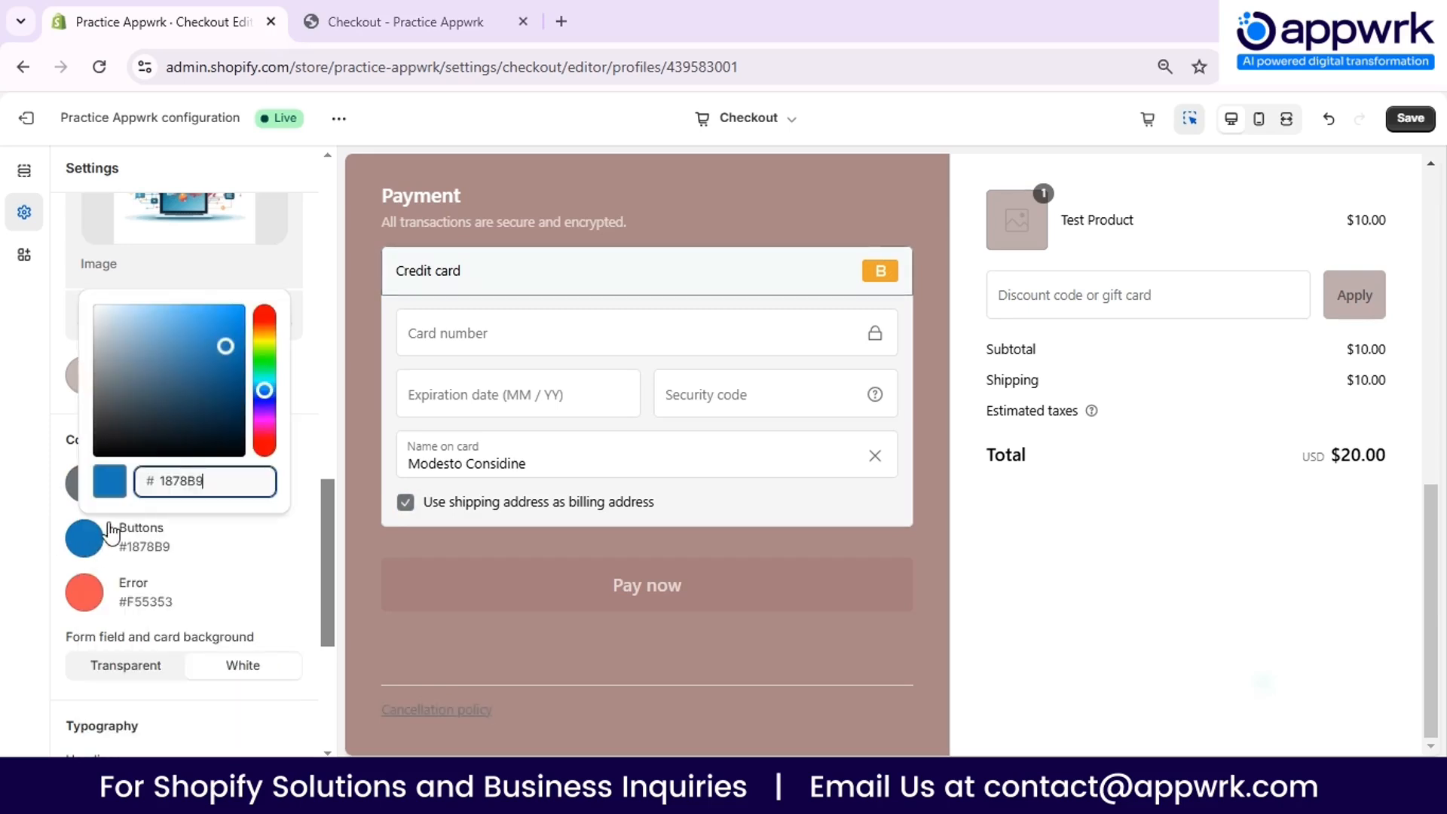
left_click_drag(266, 391, 265, 311)
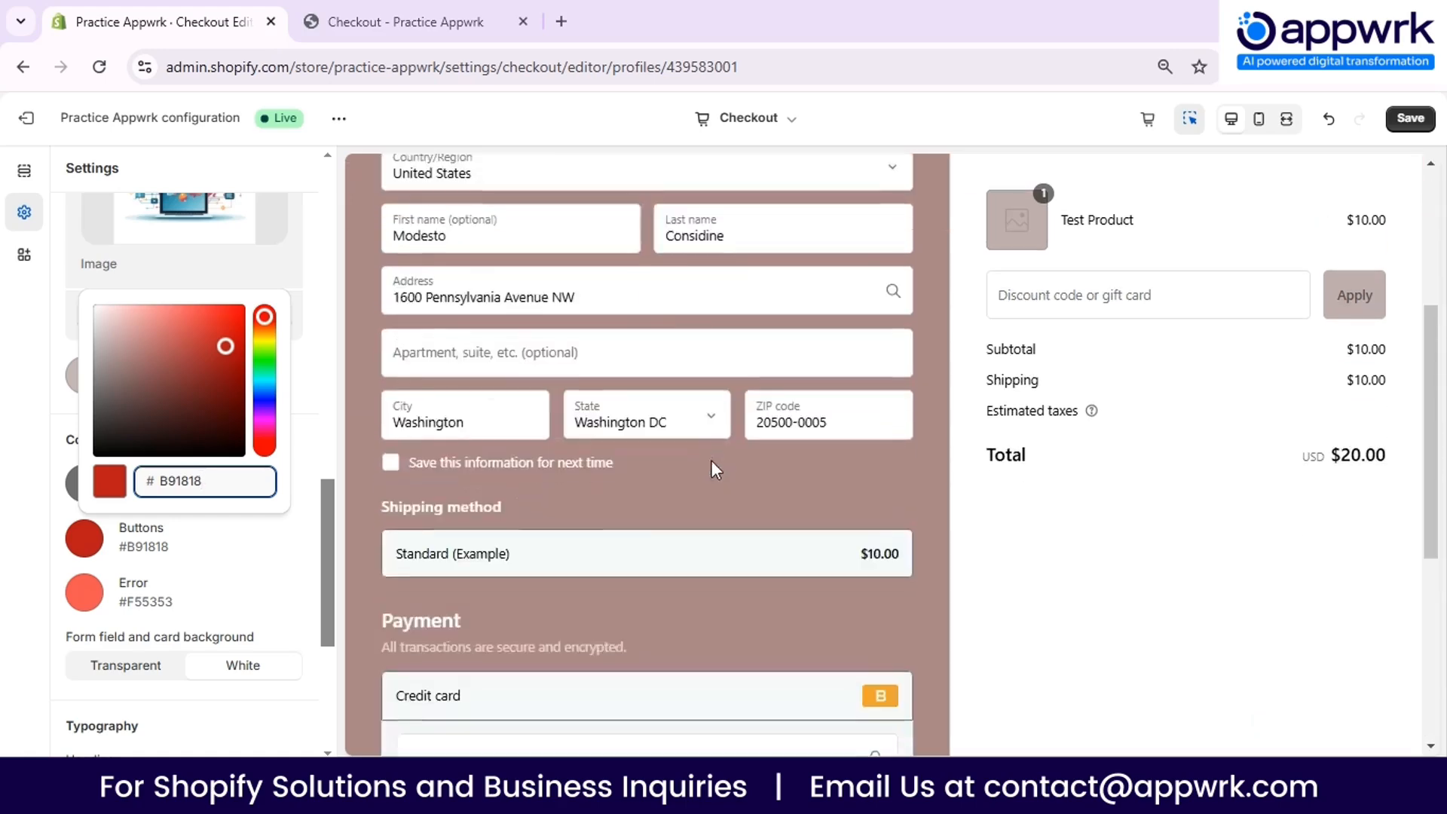
left_click_drag(226, 346, 104, 464)
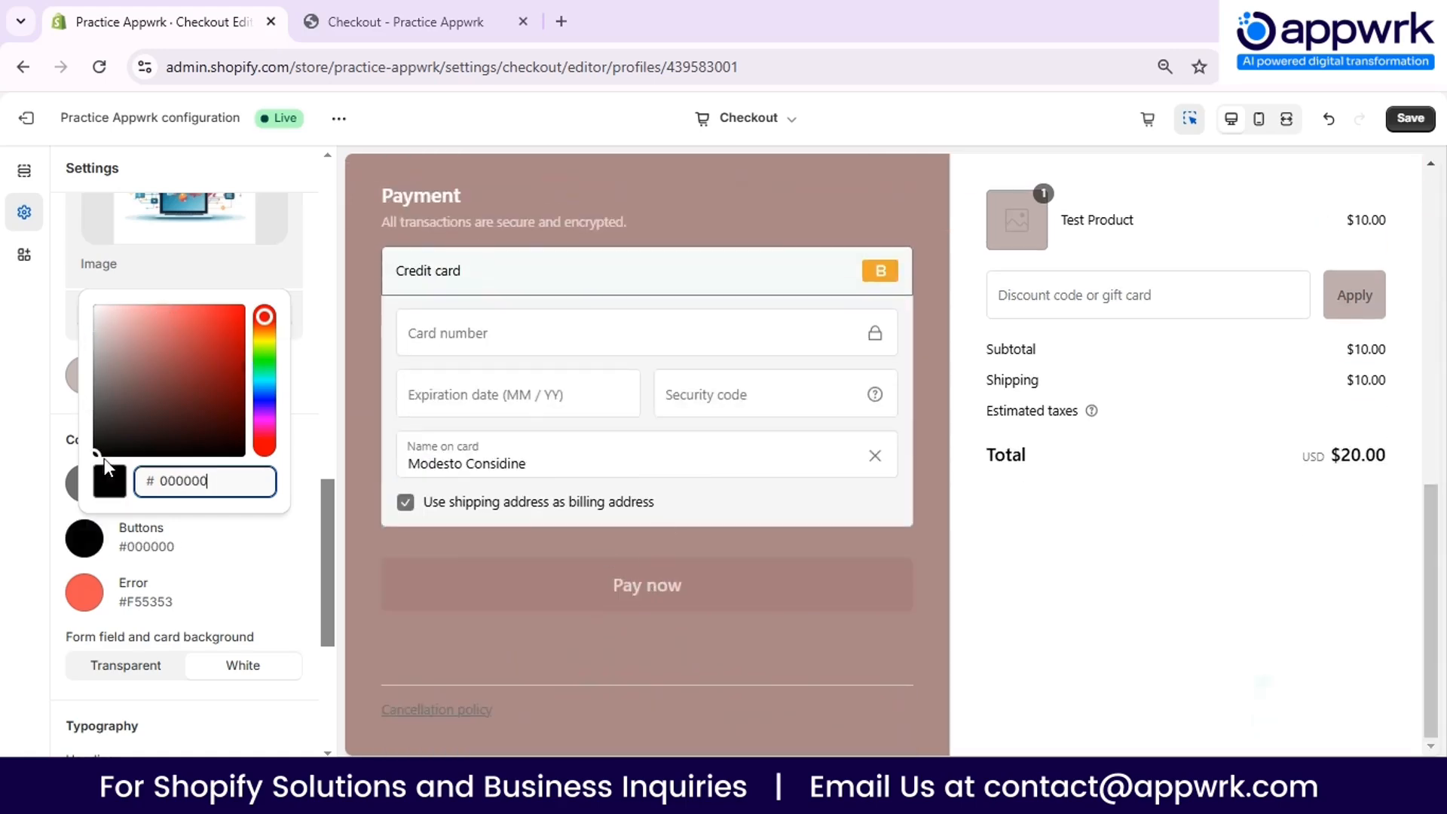
left_click(27, 600)
- Set the headings font in the typography settings to Alegreya Sans
scroll(180, 528, "down", 5)
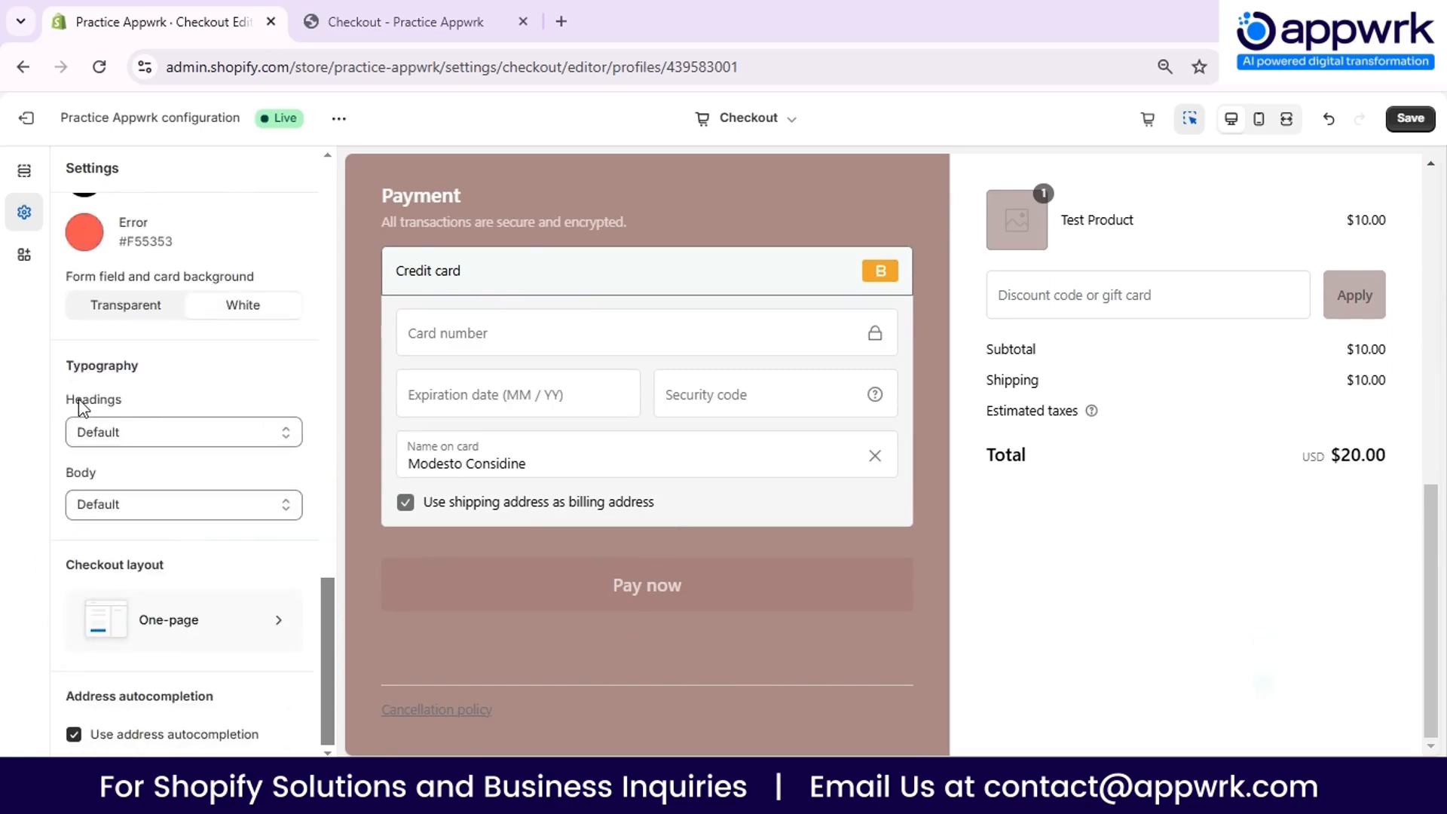
left_click(147, 441)
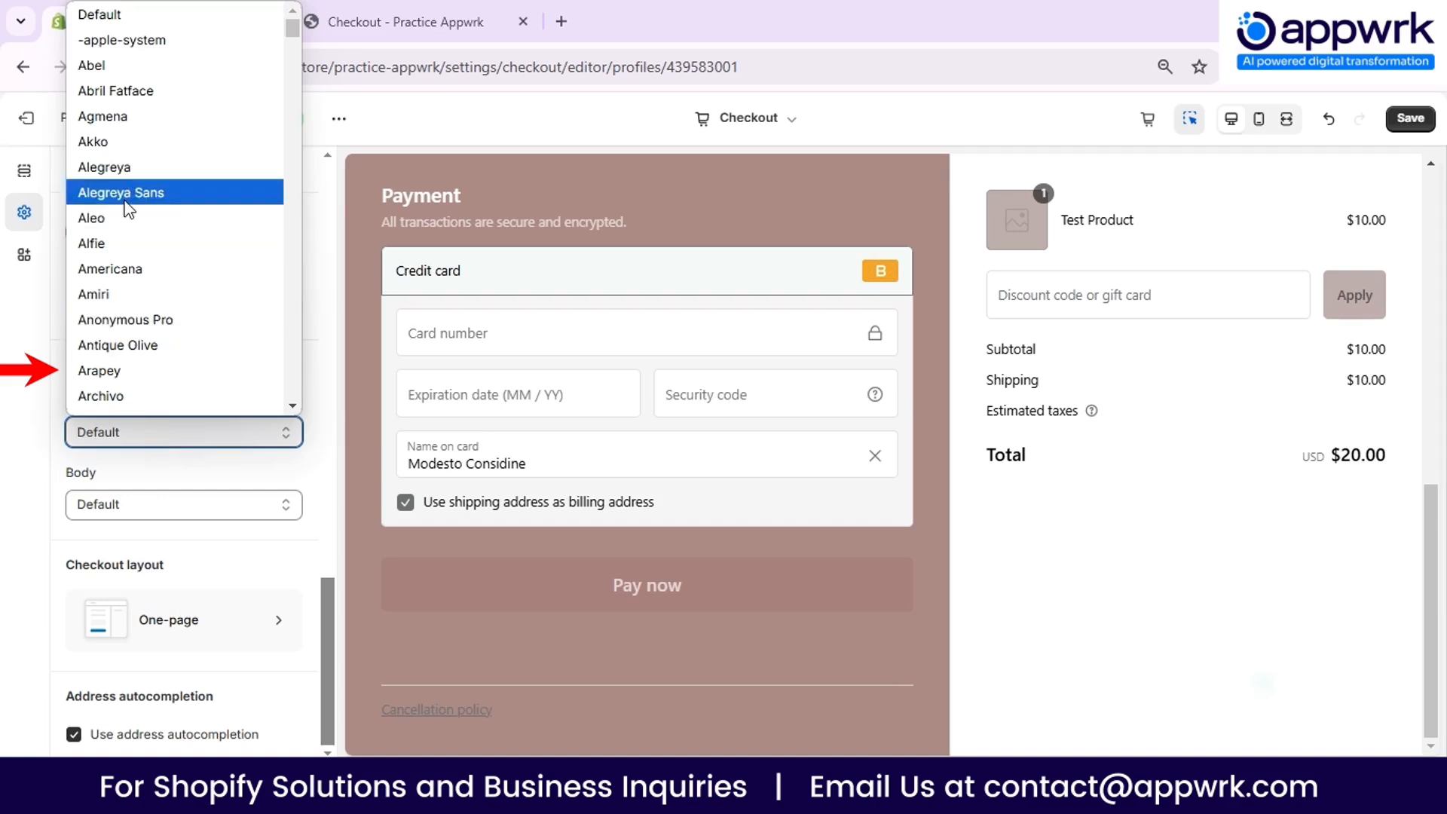
left_click(140, 196)
- Set the typography headings font to Americana and the body font to Arimo
left_click(181, 432)
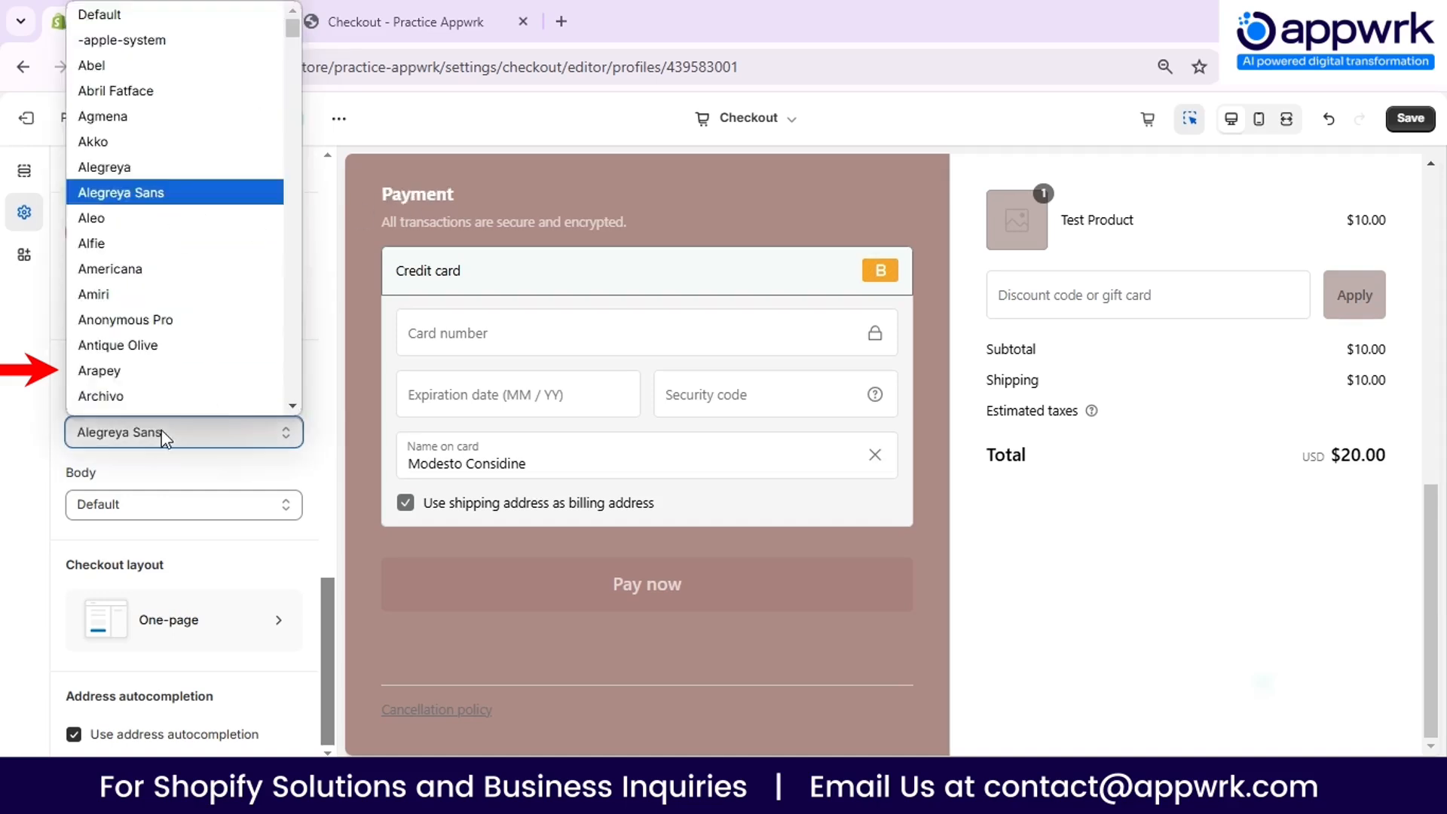
left_click(158, 257)
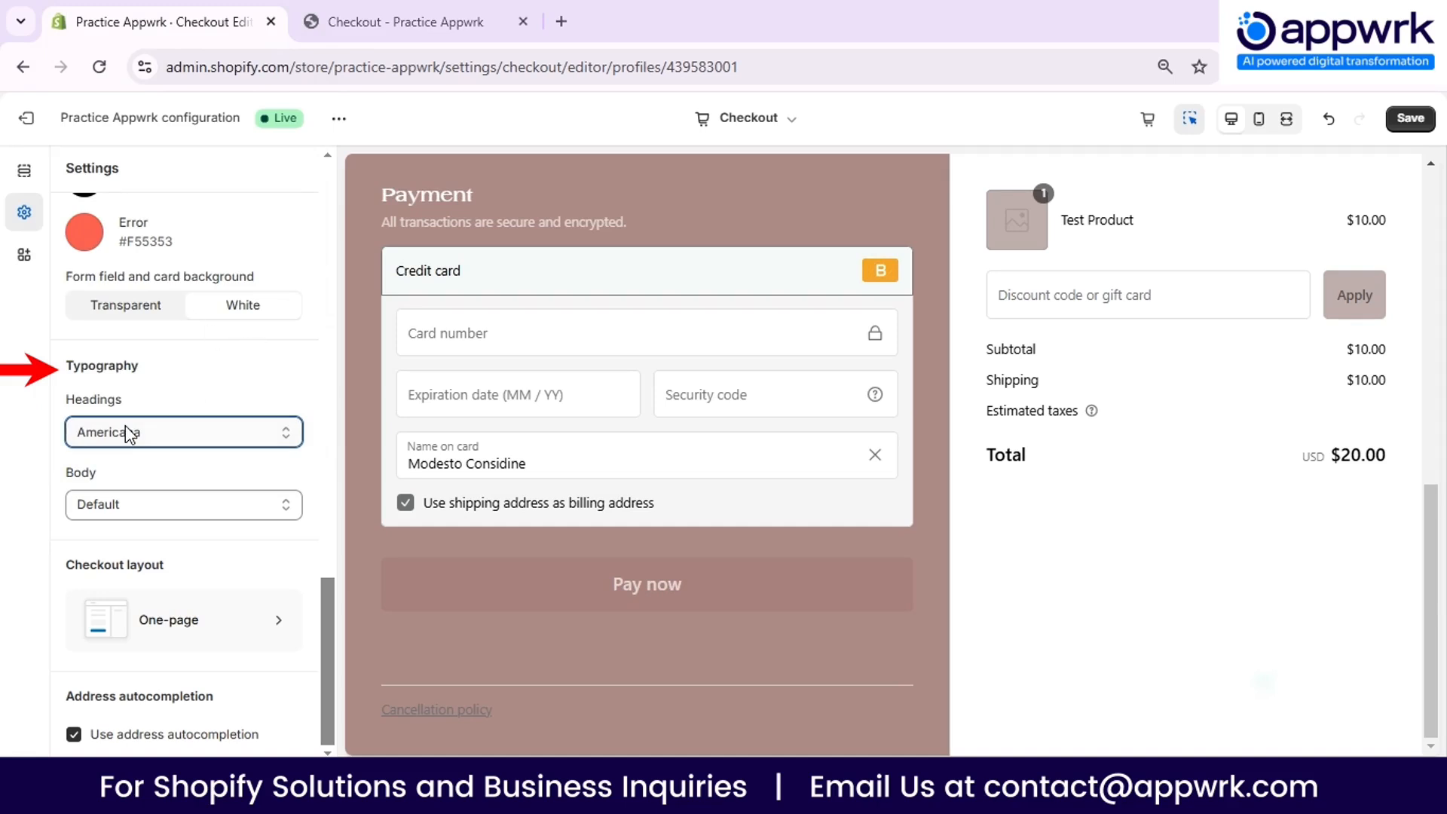
left_click(123, 511)
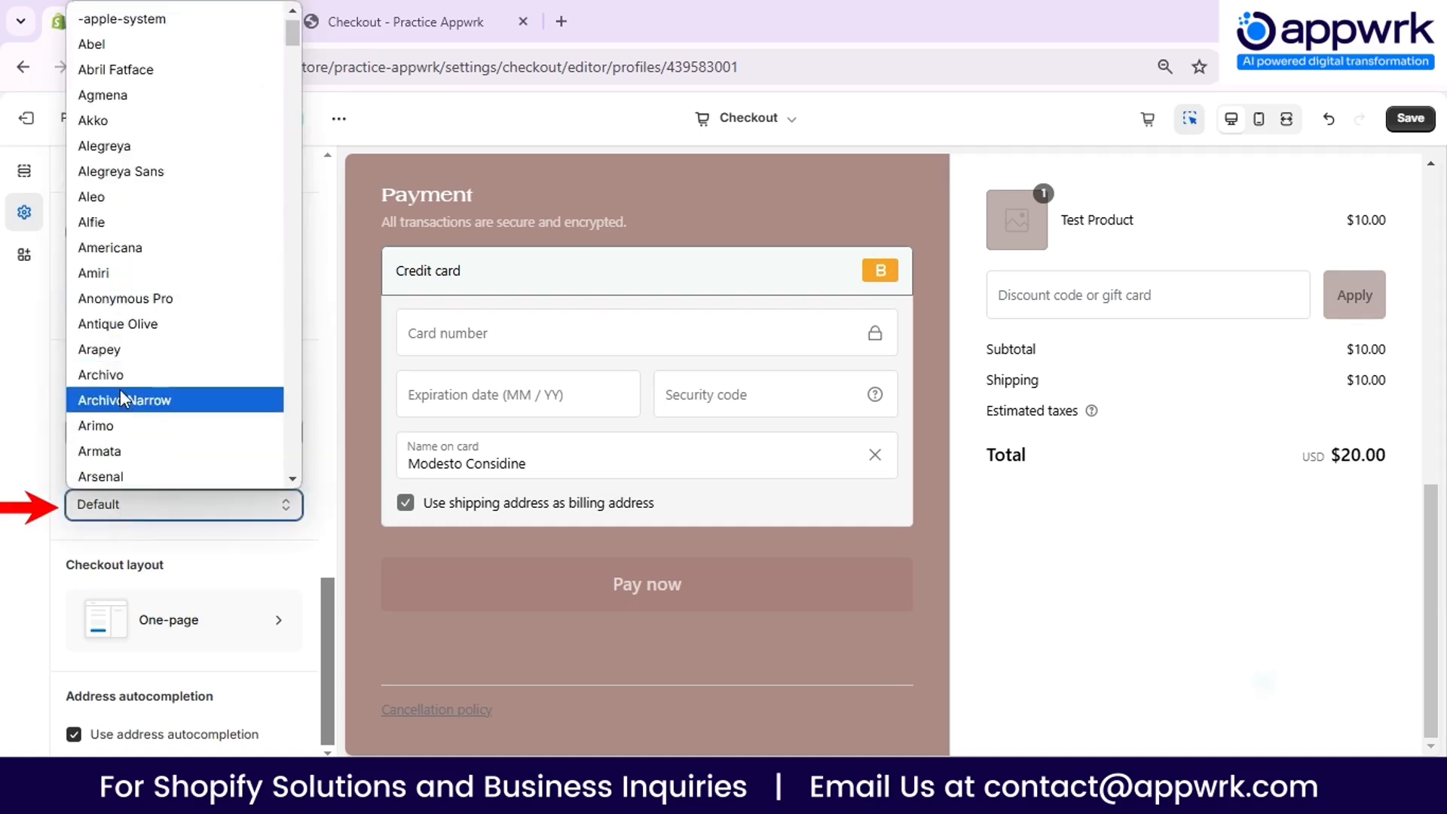
left_click(119, 426)
left_click(9, 497)
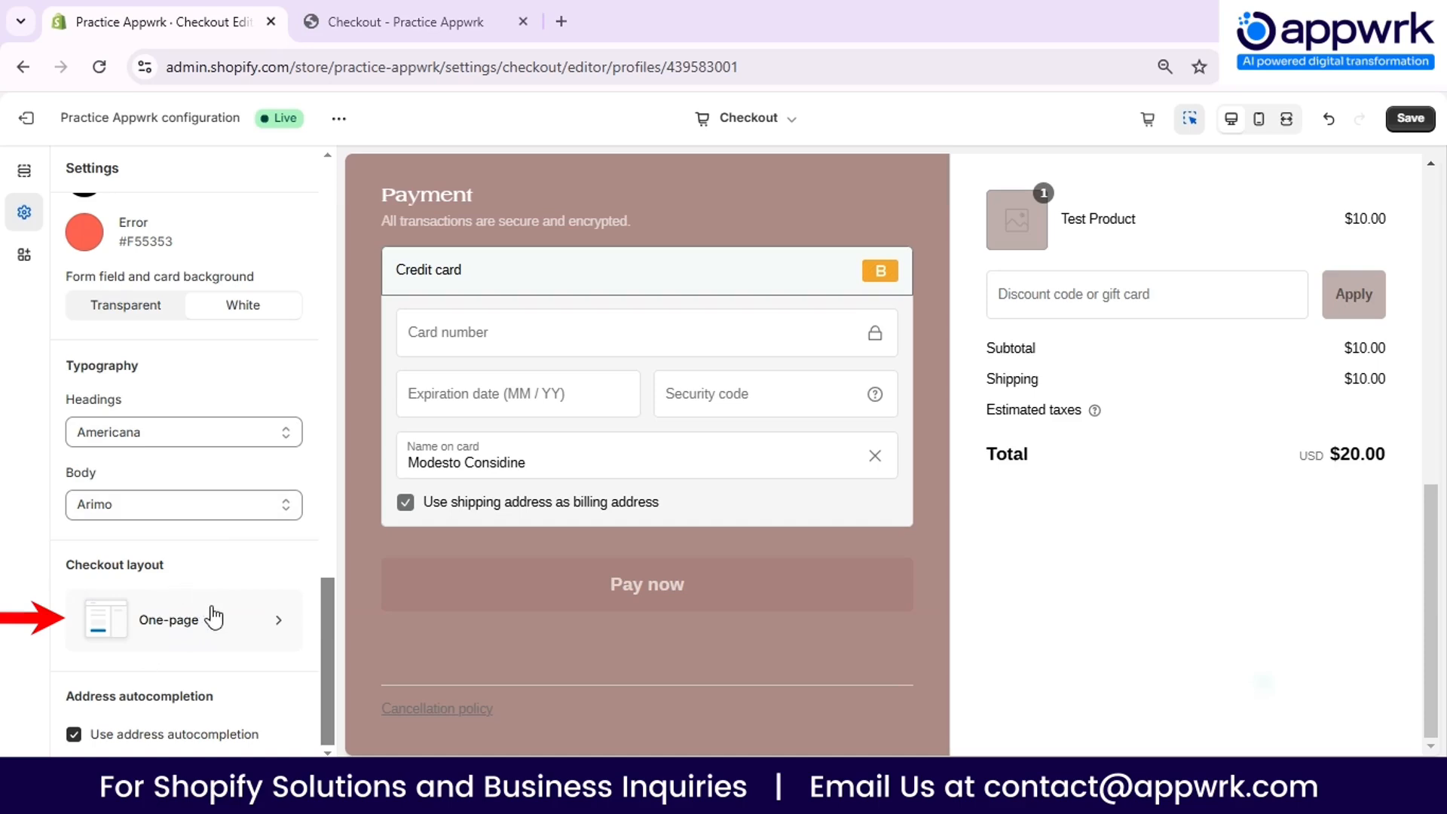
- Change the checkout layout to three-page checkout
left_click(202, 637)
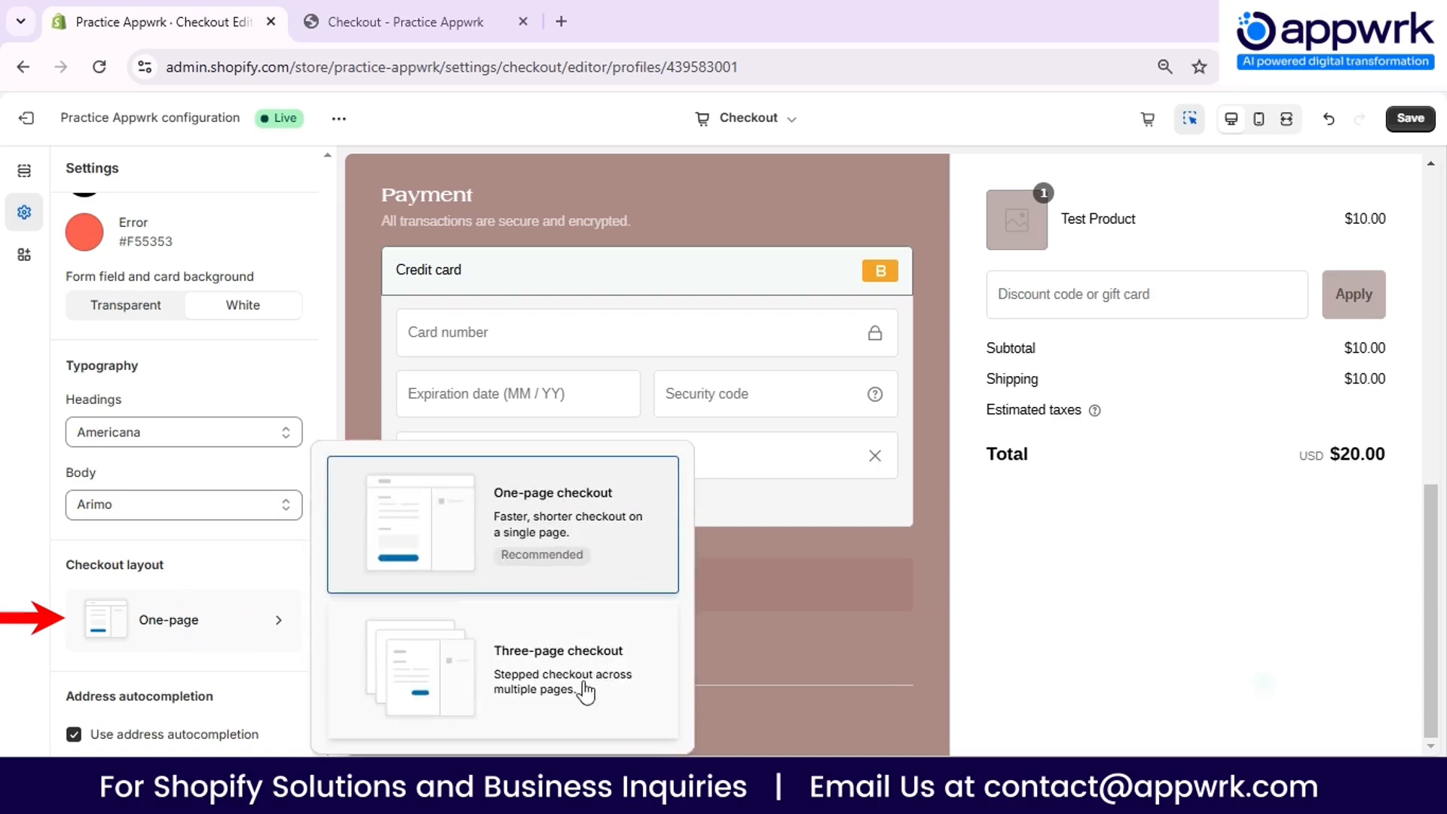
left_click(558, 680)
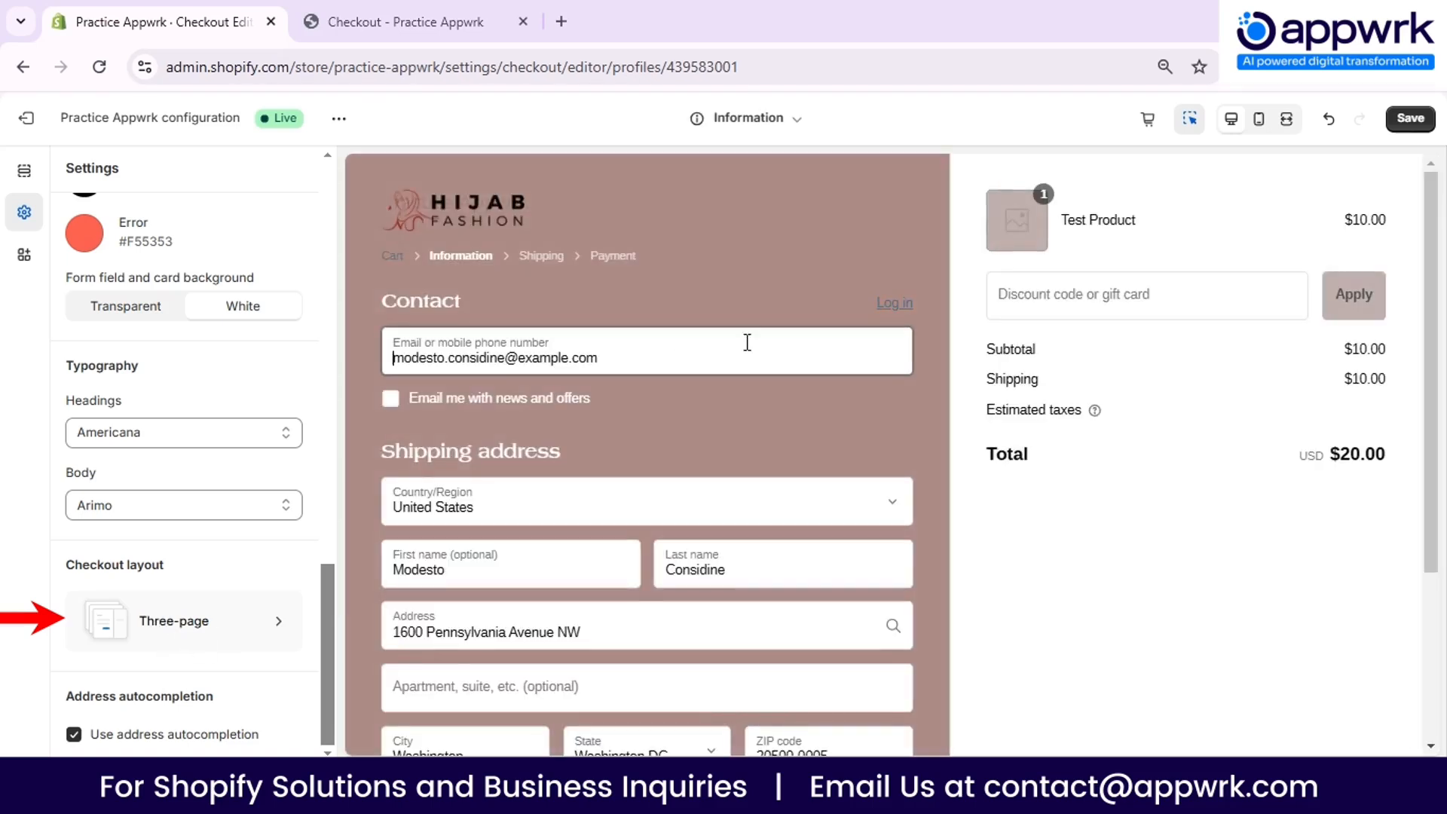
scroll(679, 357, "down", 3)
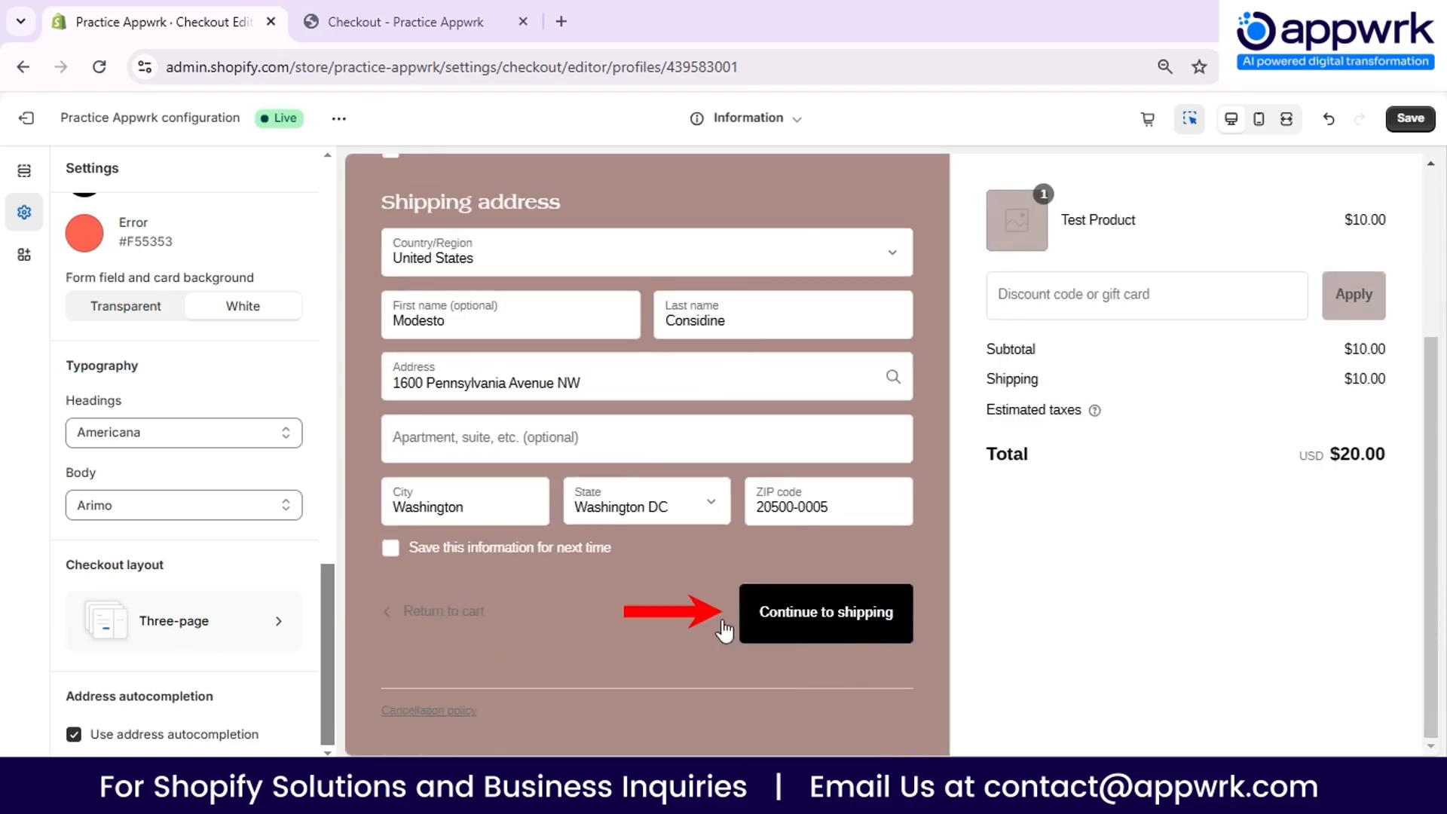
- Set the checkout's button color to dark red, #7C0505
scroll(198, 464, "up", 3)
left_click(85, 390)
left_click_drag(132, 475, 237, 510)
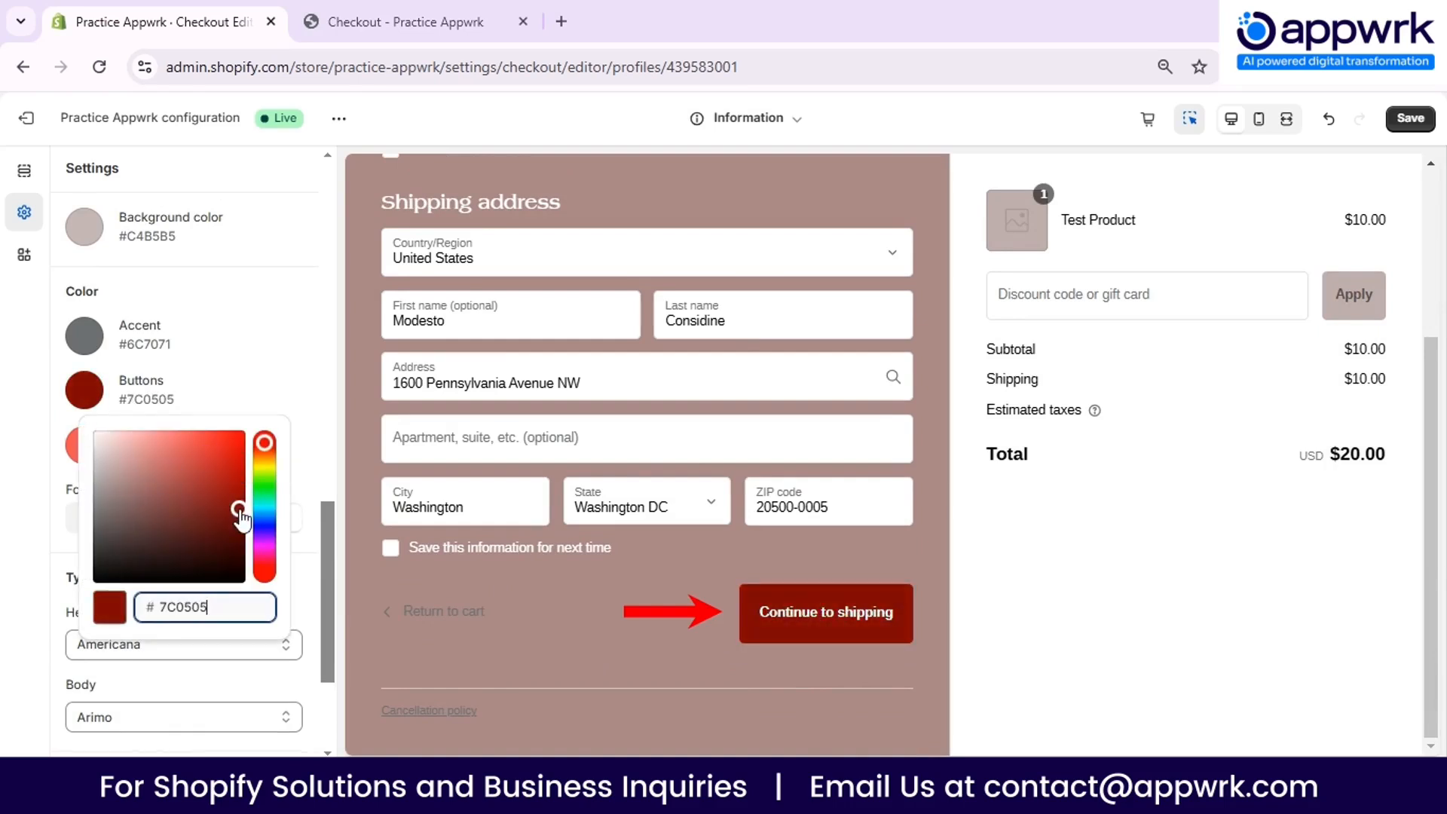
left_click(19, 491)
- Save the checkout customization and exit the editor to the store's checkout settings
scroll(130, 454, "down", 3)
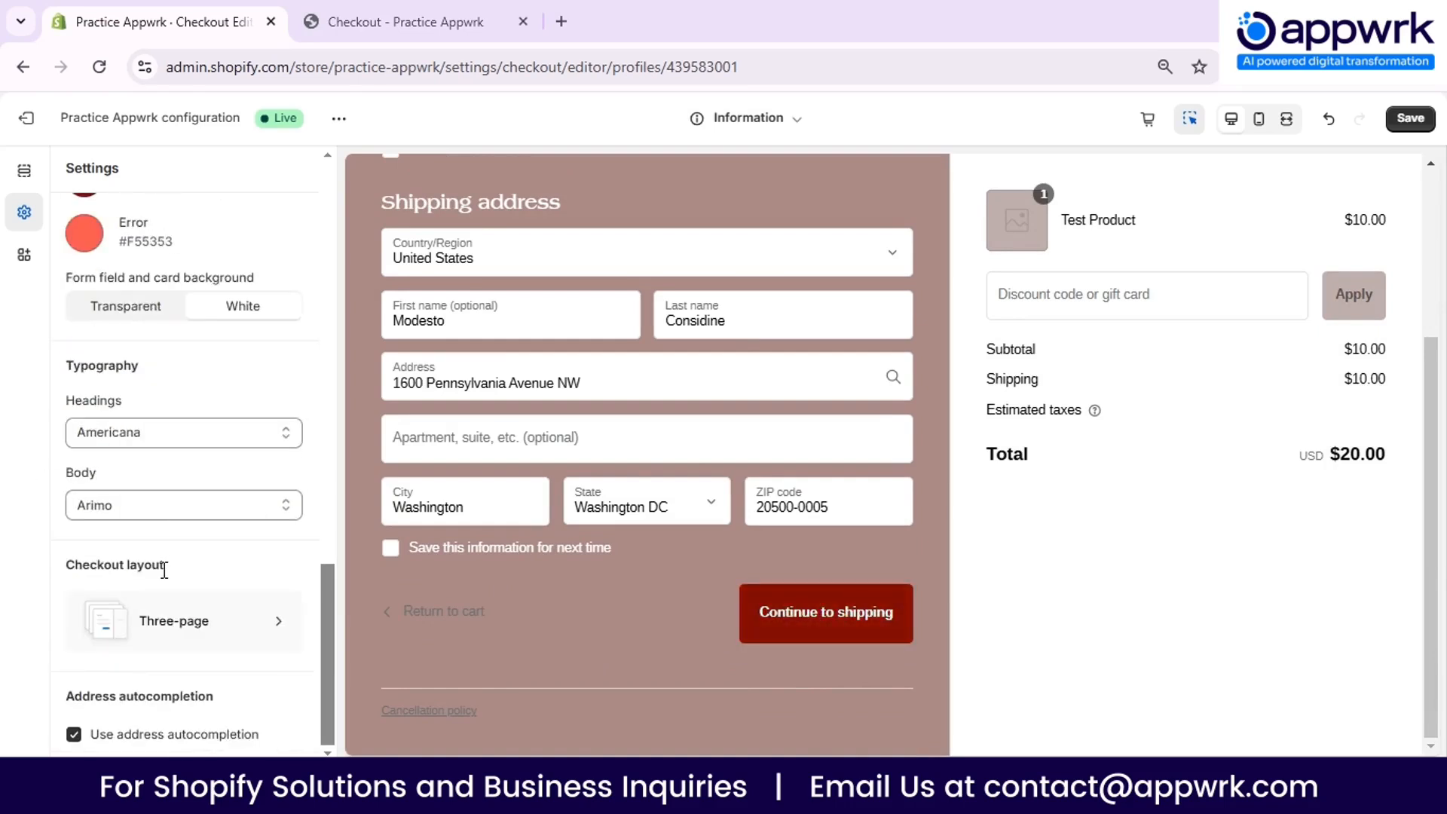
scroll(234, 446, "up", 10)
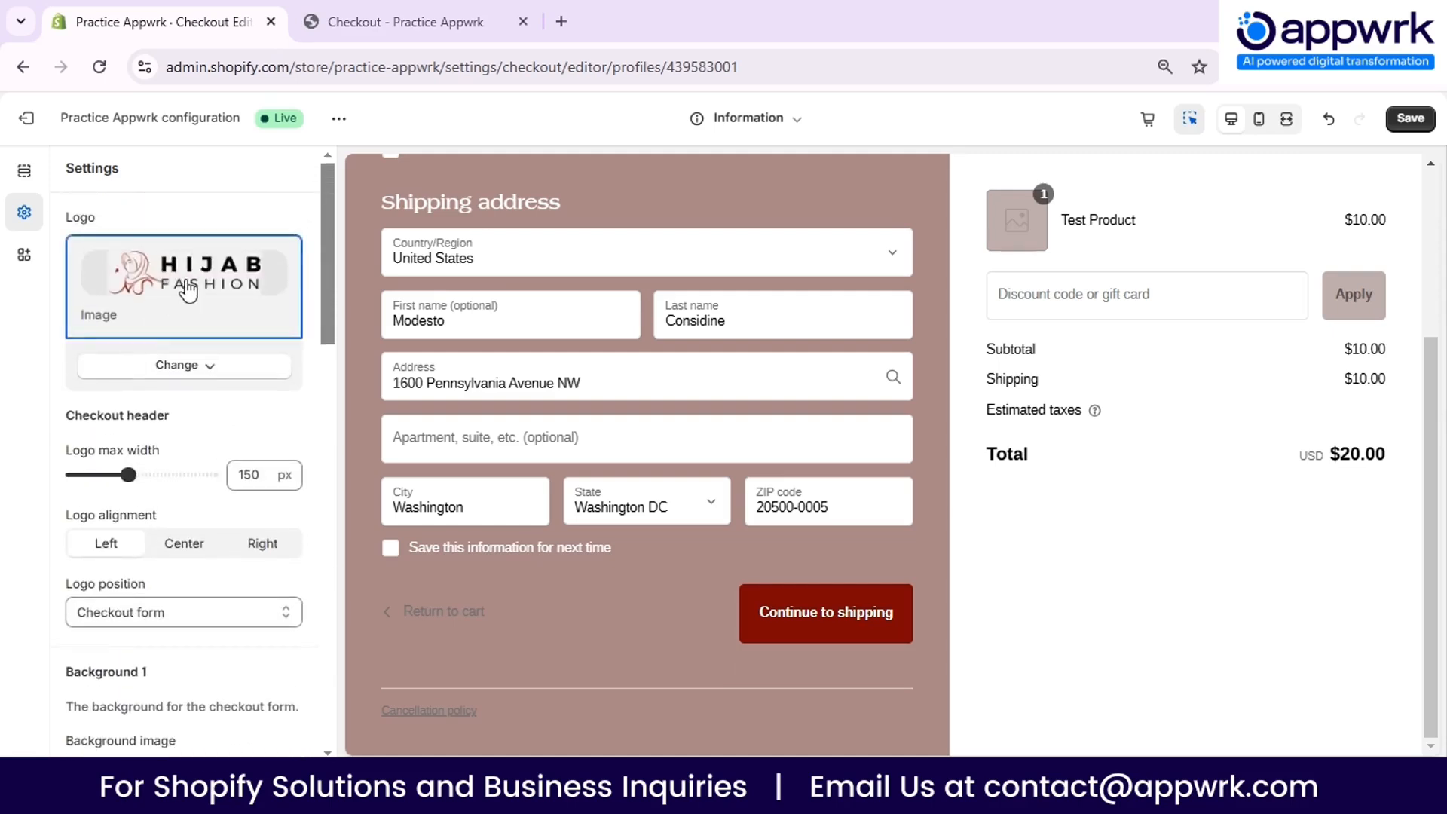
left_click(1413, 121)
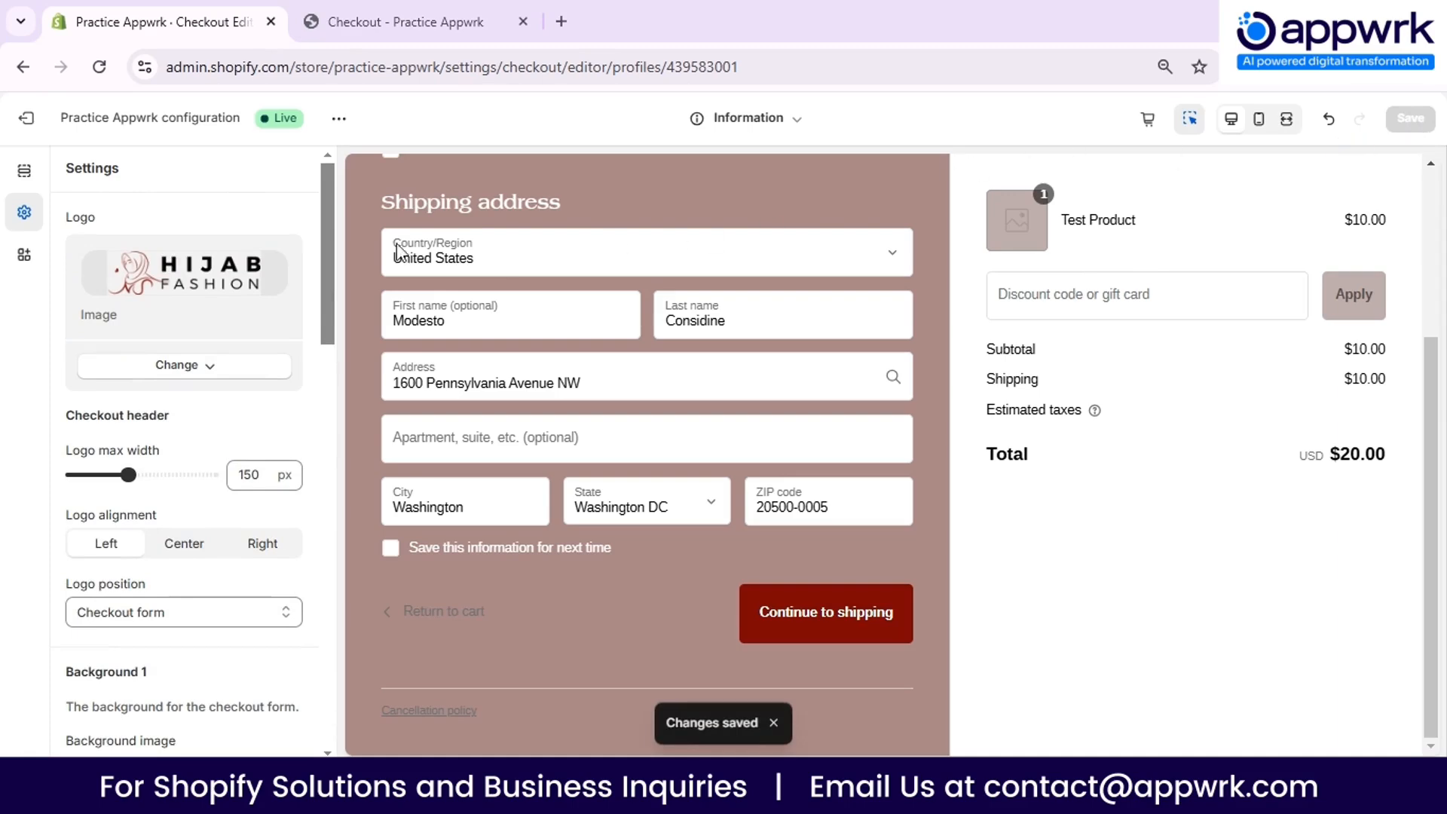
left_click(24, 126)
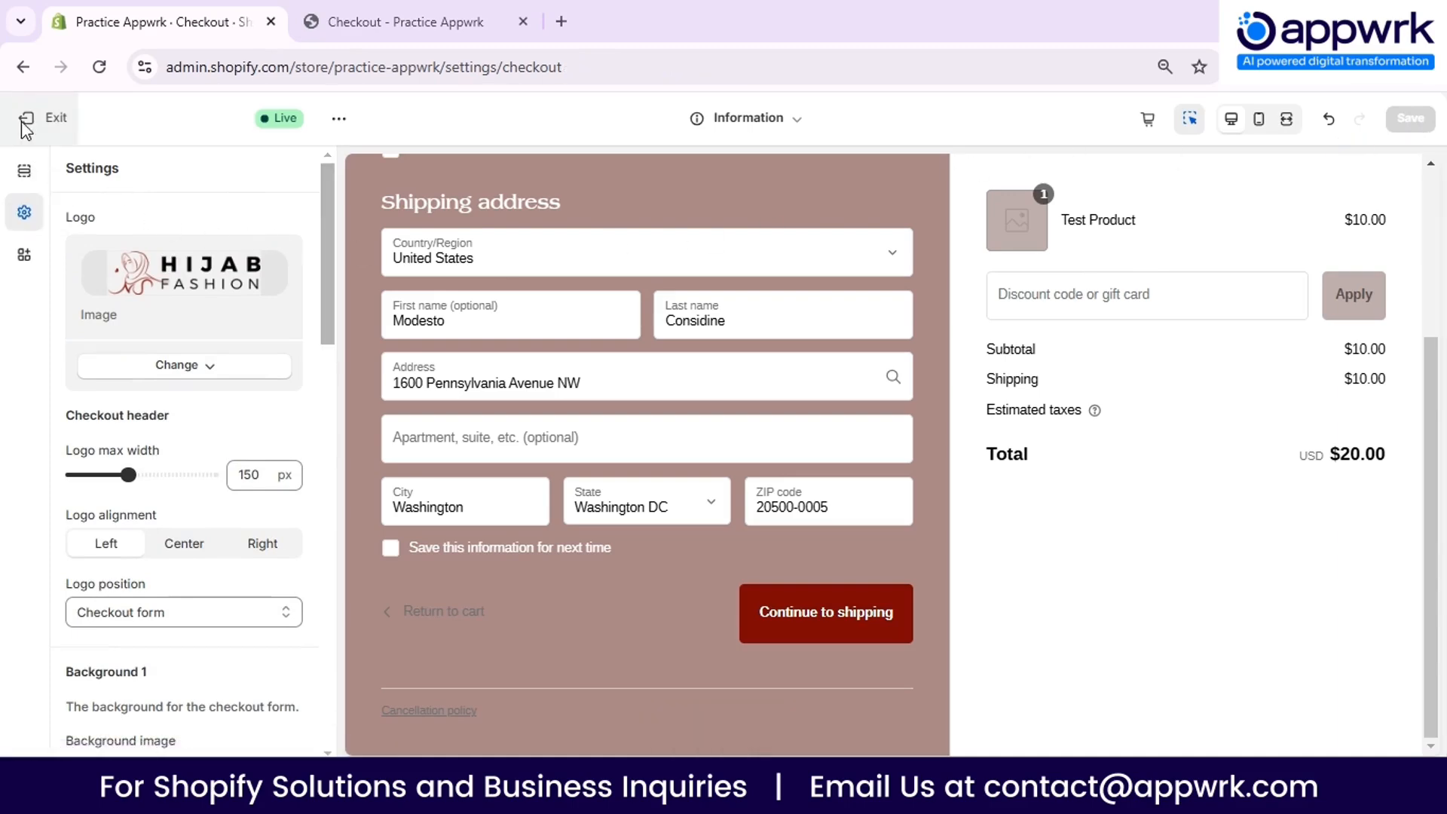
- Try requiring customers to log in to their account before checkout in the customer contact method settings
scroll(661, 468, "down", 2)
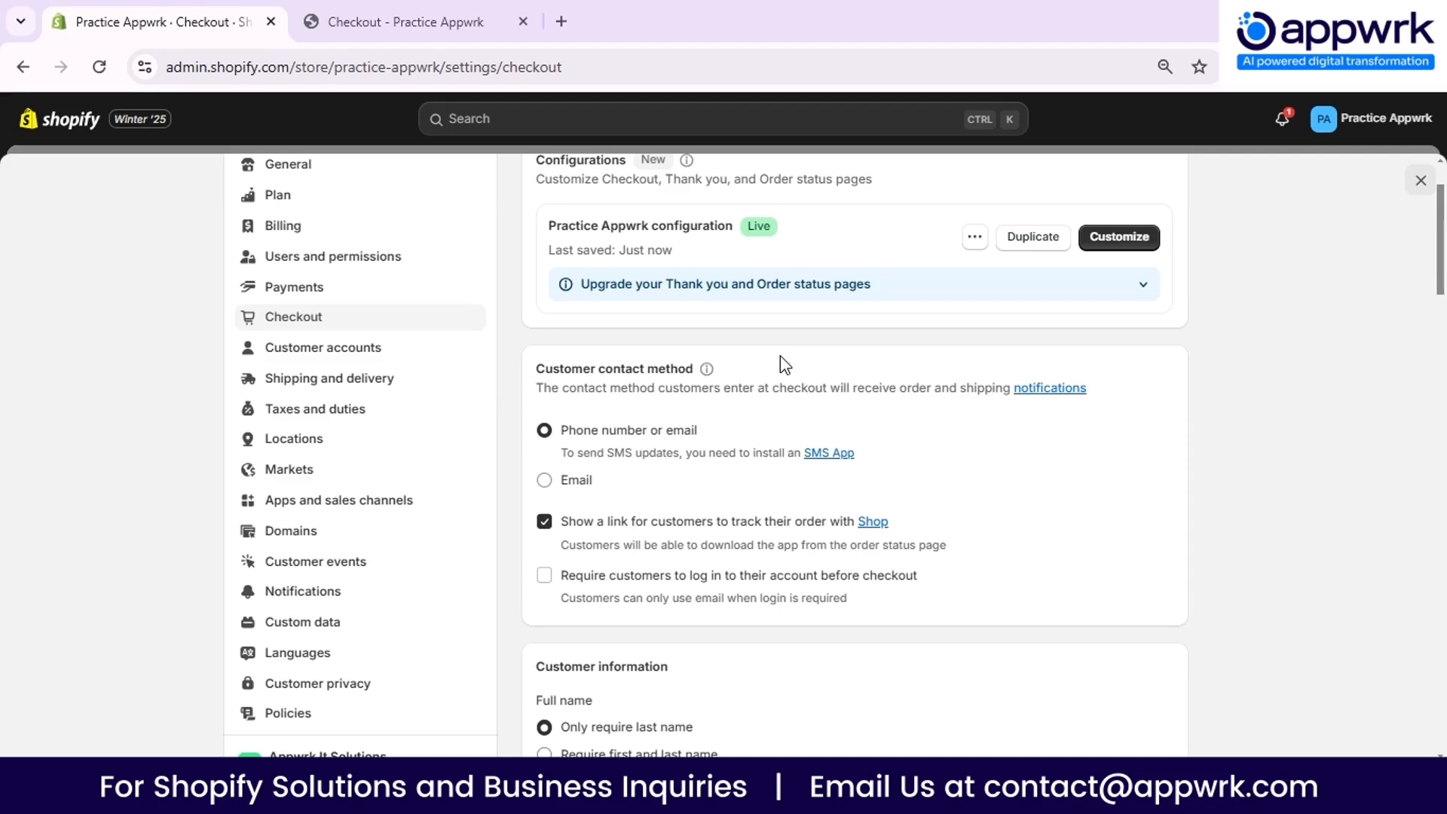
left_click_drag(531, 365, 686, 362)
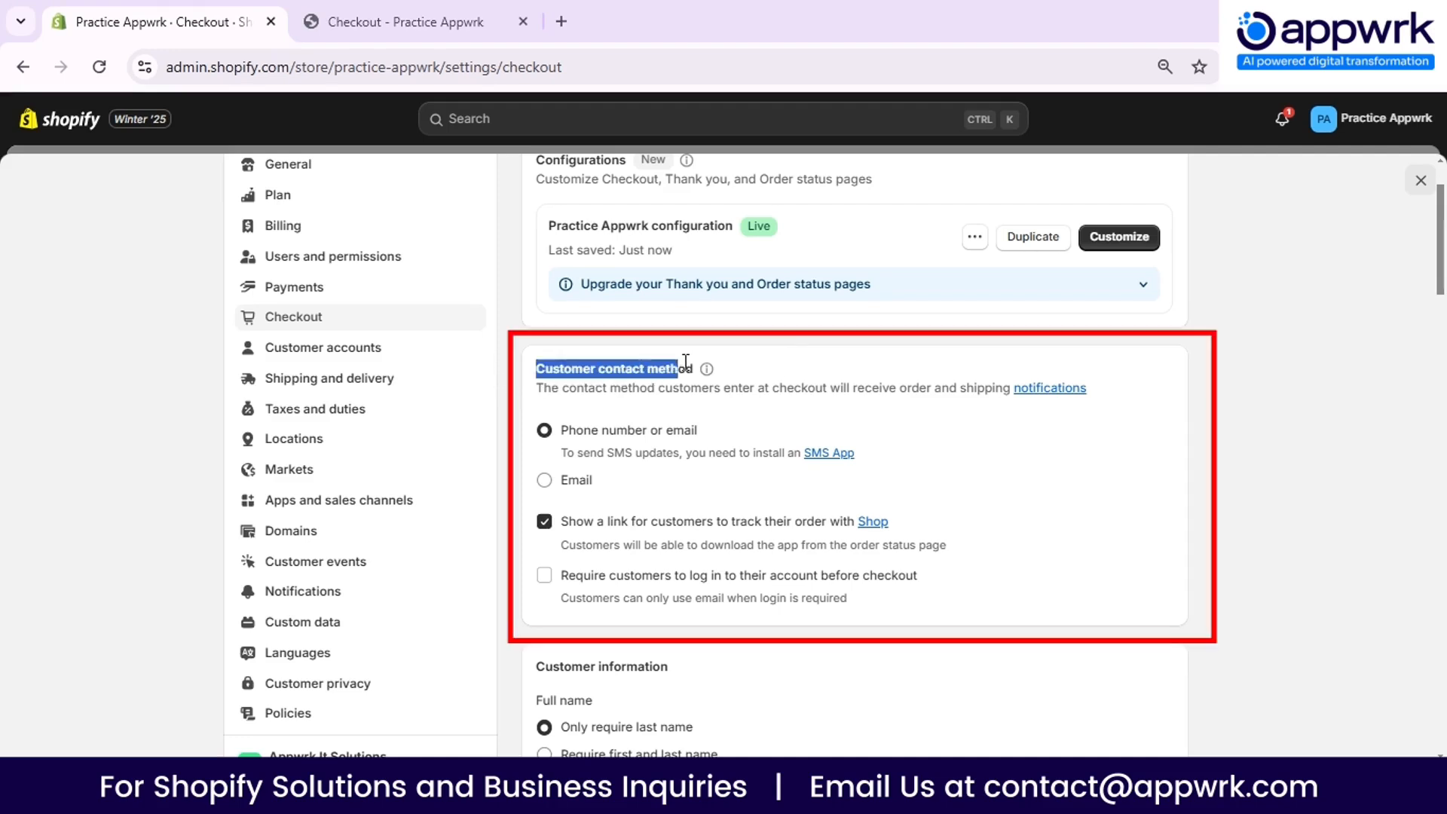
left_click(616, 411)
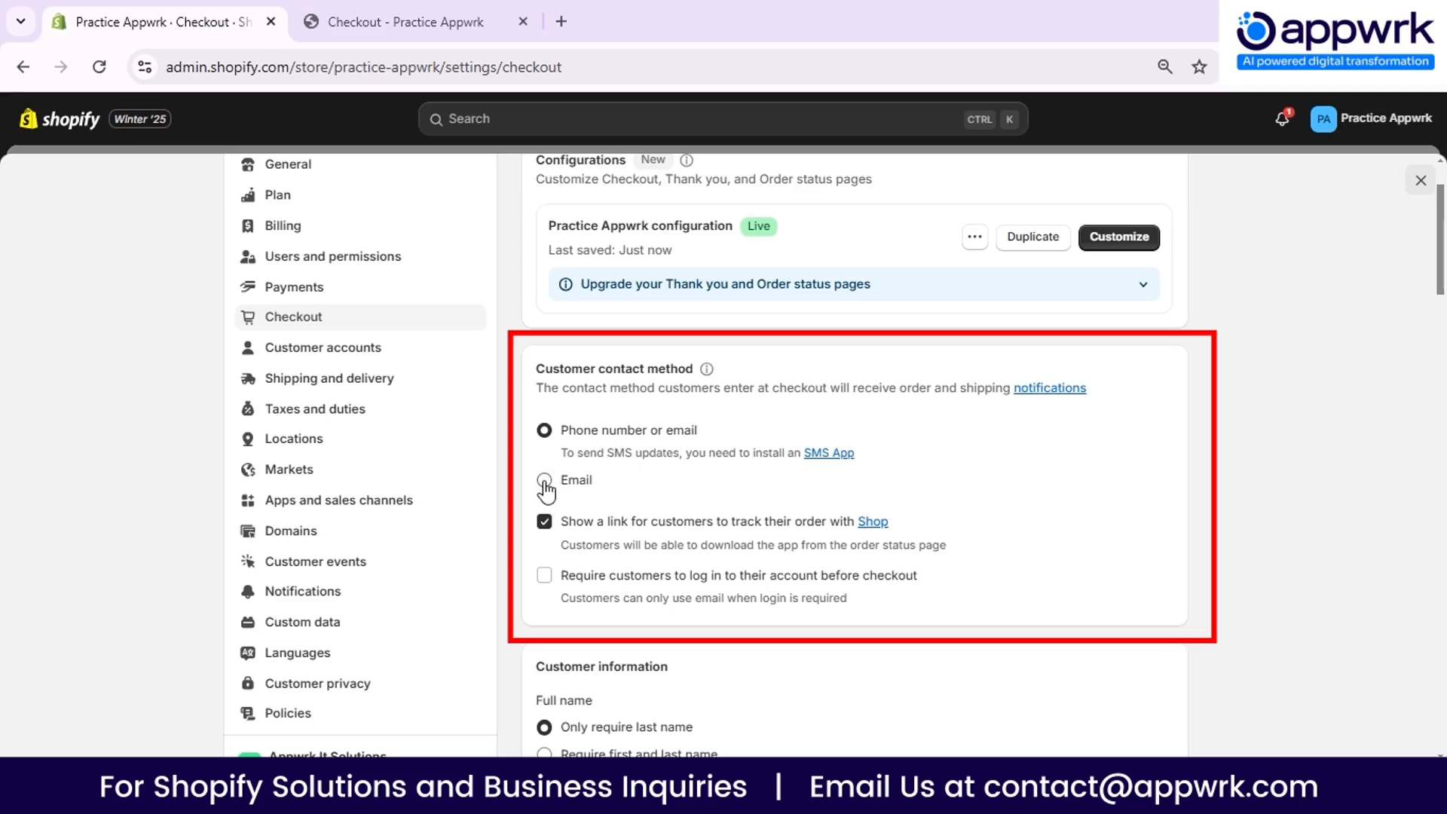
scroll(610, 422, "down", 3)
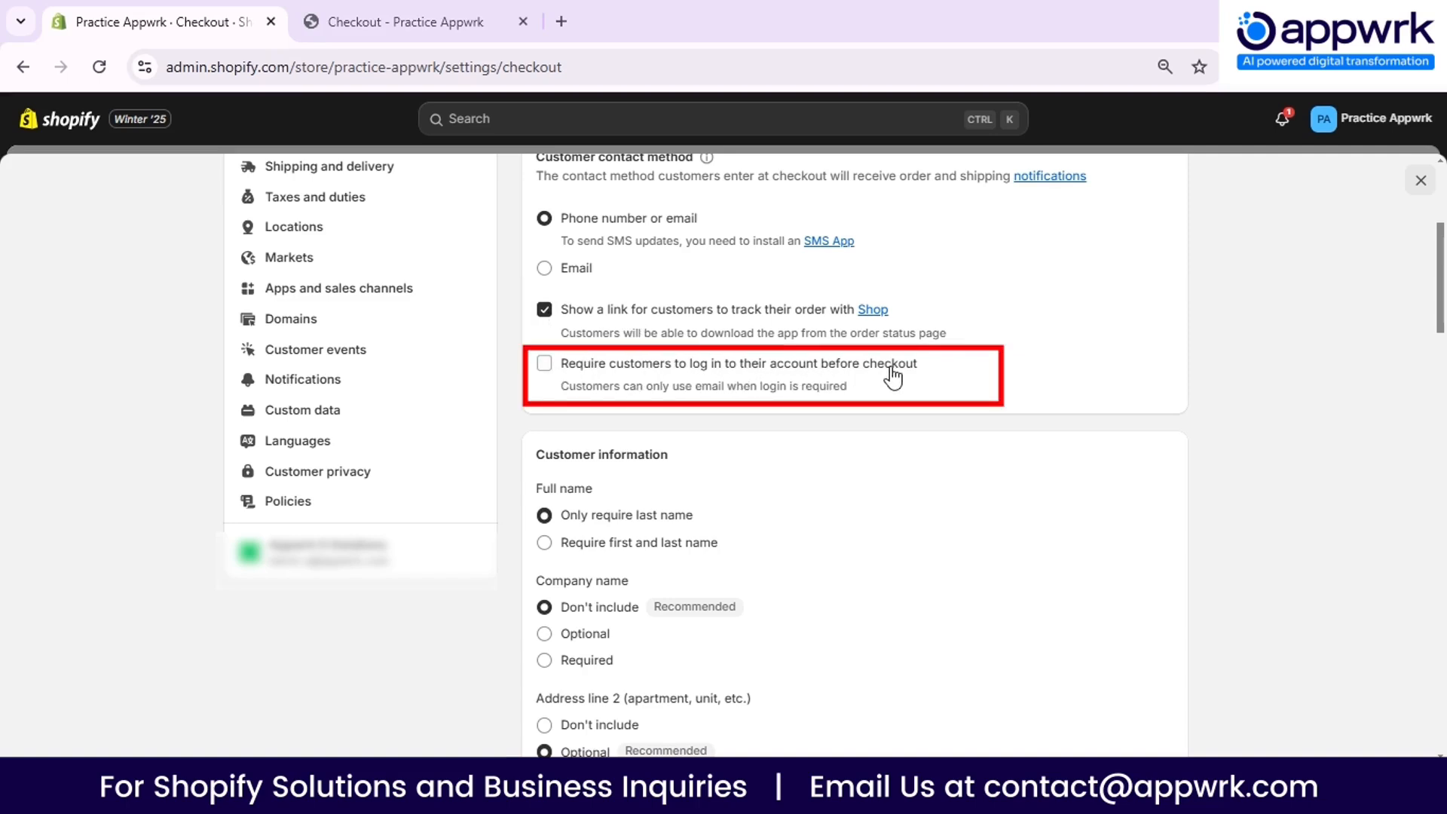
left_click(544, 365)
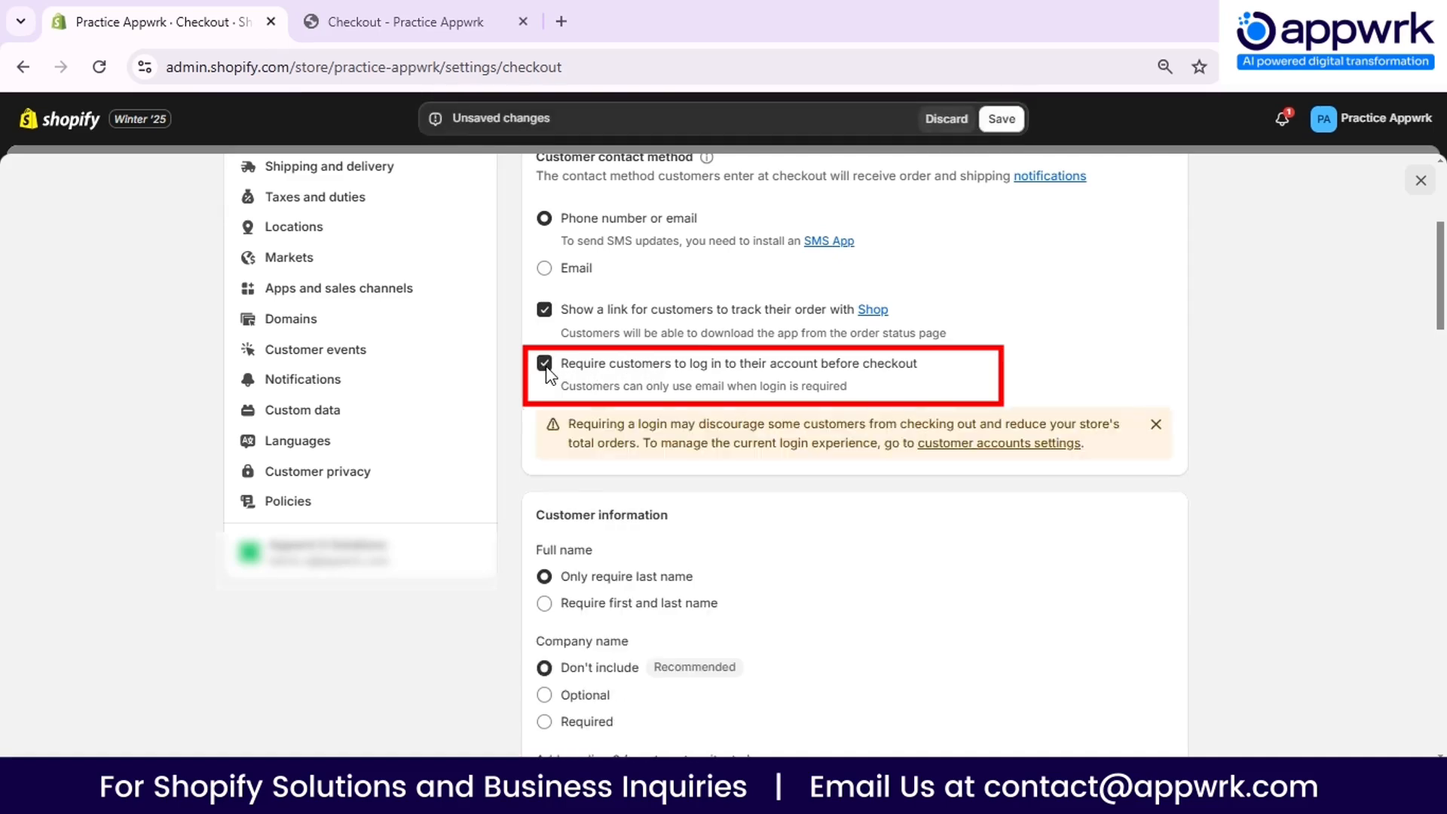
left_click(546, 368)
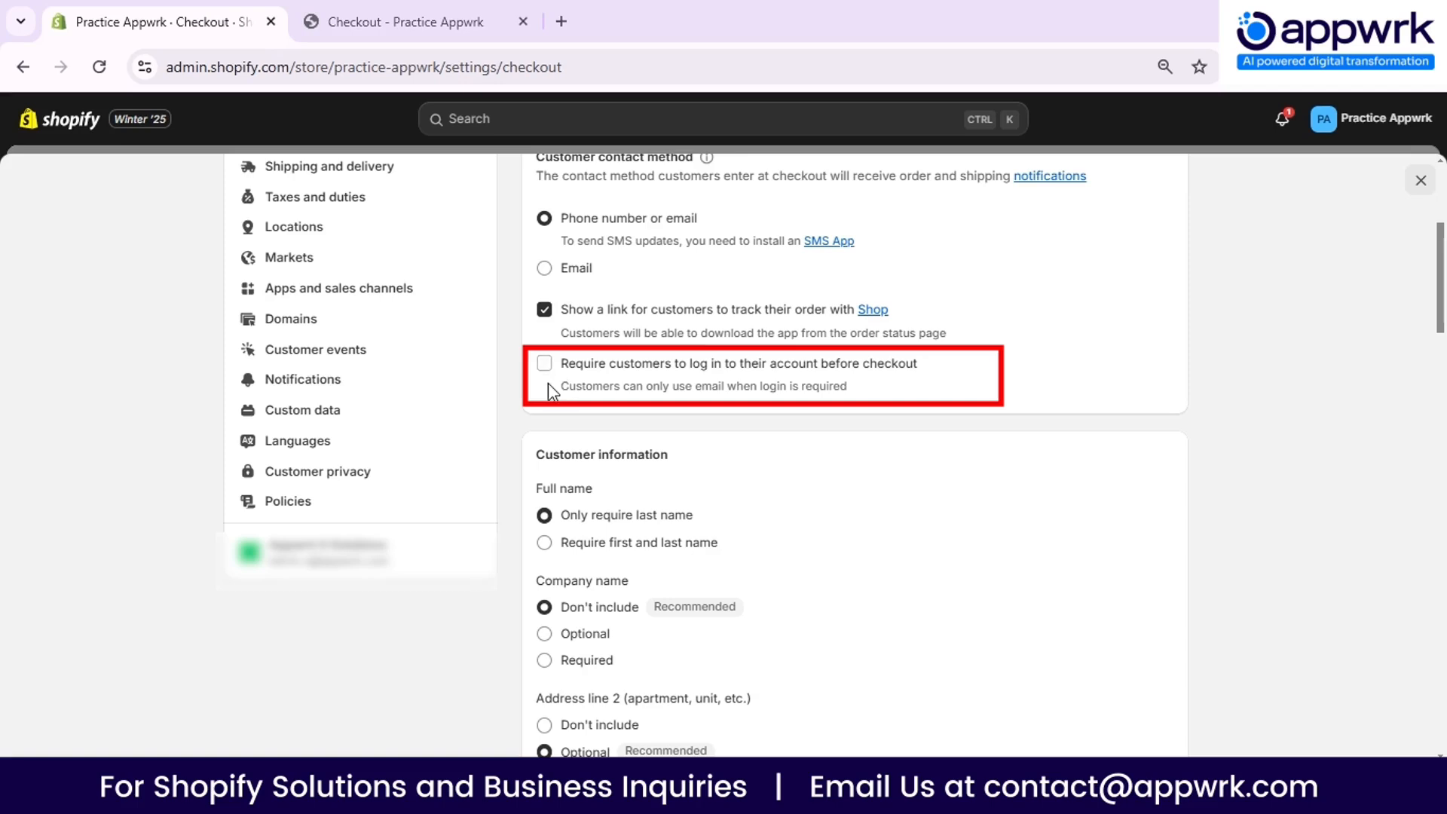
- Require customers' first and last name in the customer information settings, with the company name set to Don't include
scroll(528, 407, "down", 1)
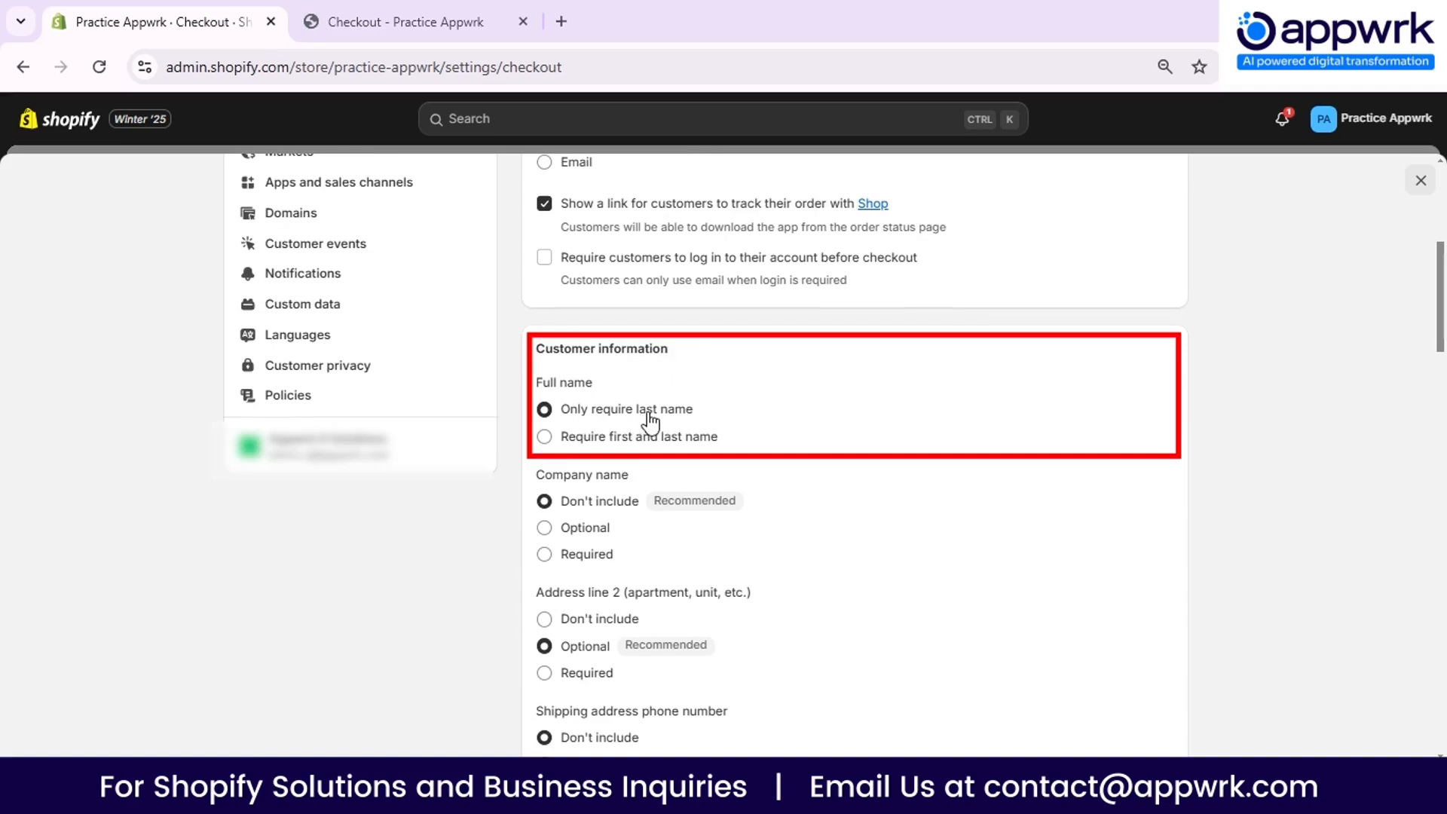
left_click(557, 446)
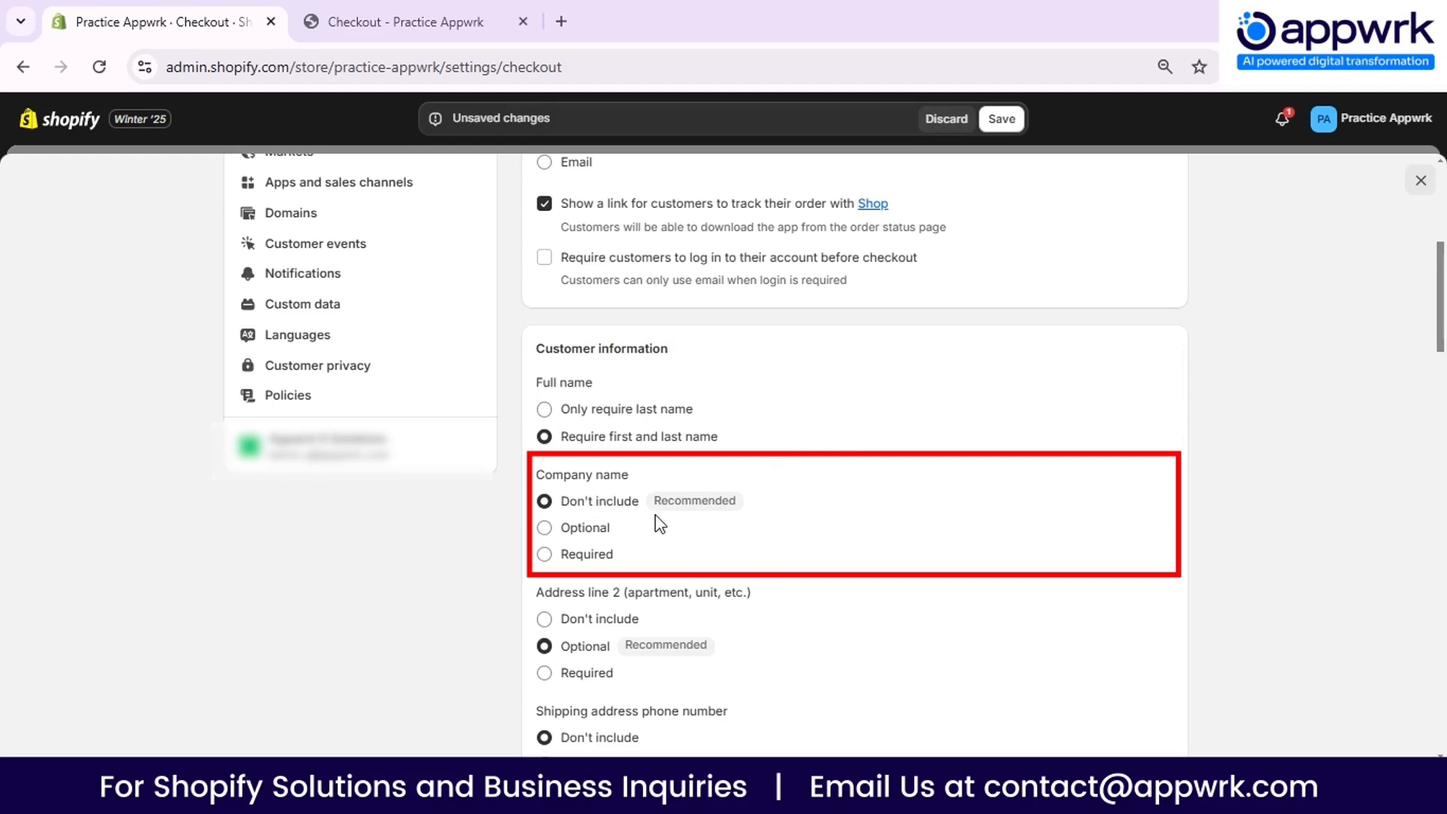
left_click(584, 531)
left_click(580, 562)
left_click(554, 503)
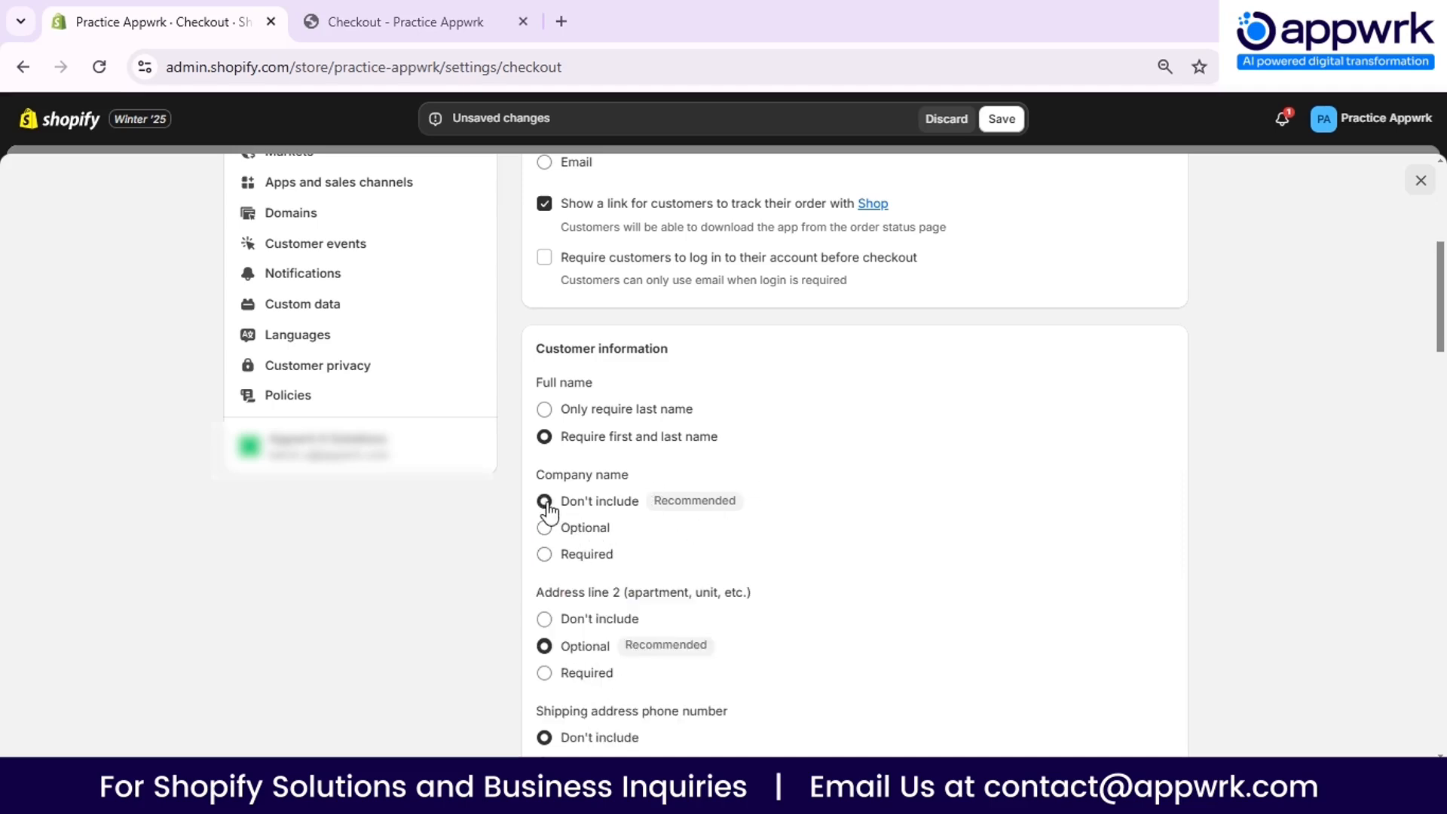
- Set the shipping address phone number to Optional in the customer information settings
scroll(730, 490, "down", 3)
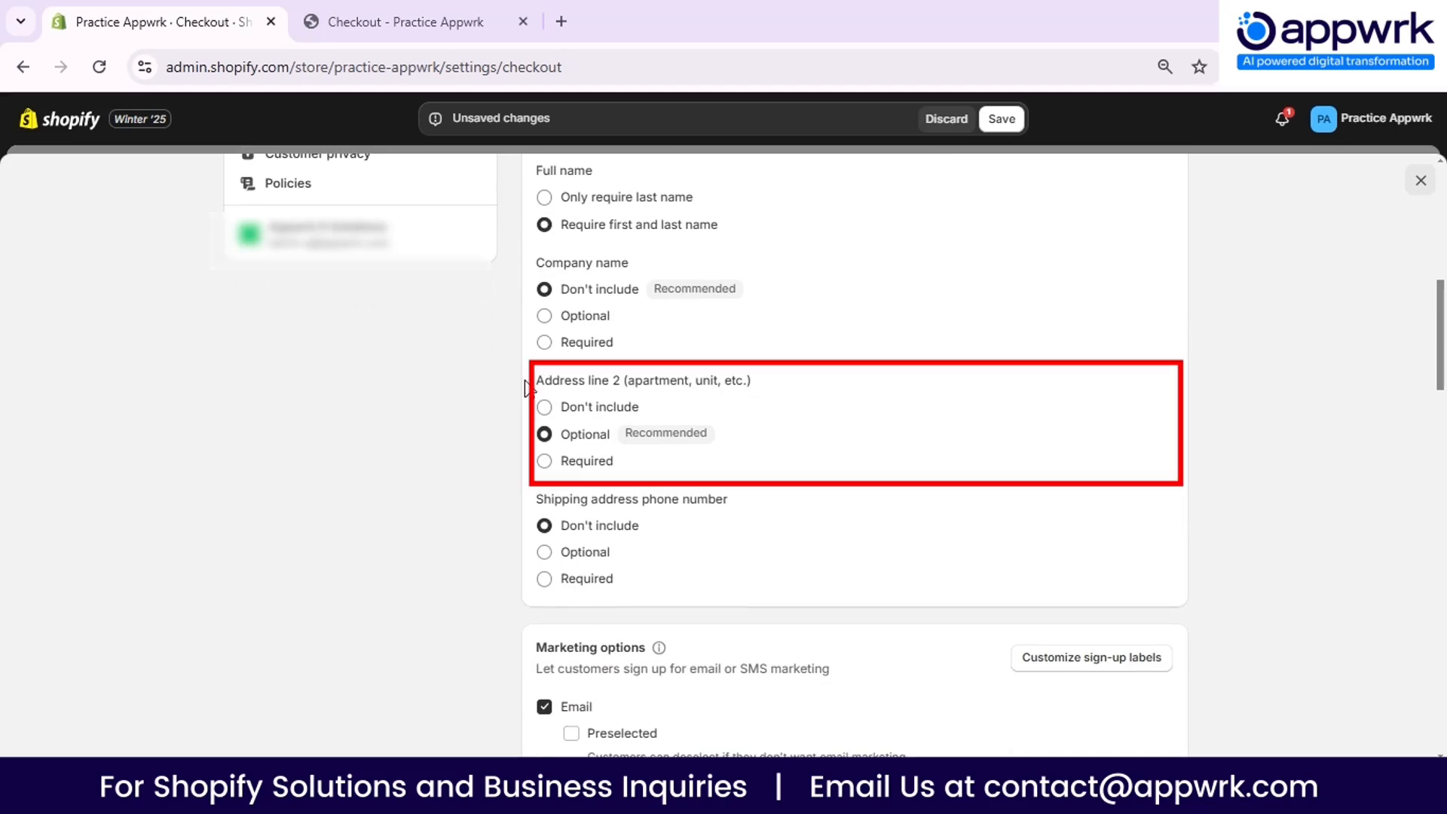
left_click_drag(567, 383, 622, 382)
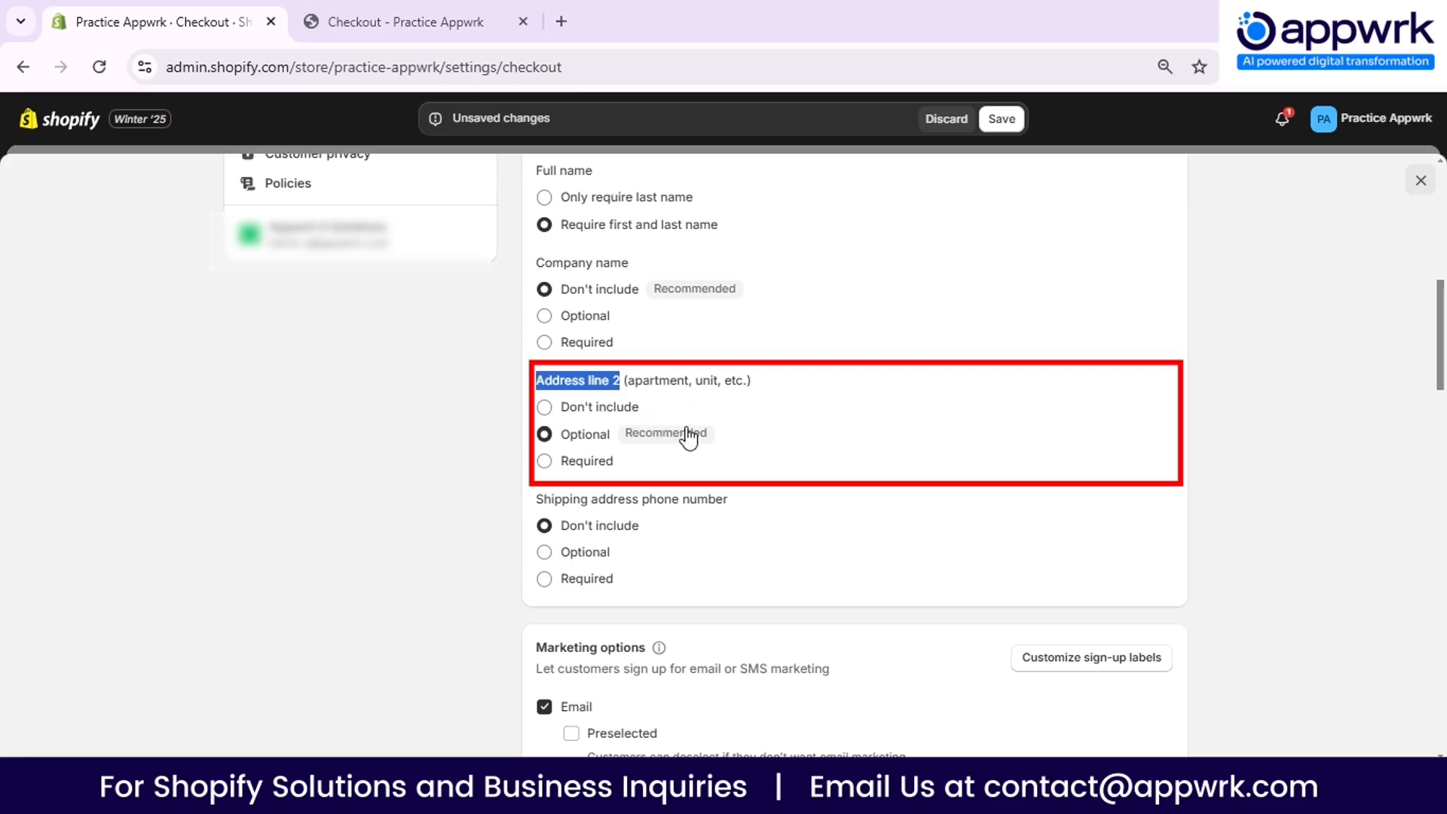
scroll(610, 377, "down", 1)
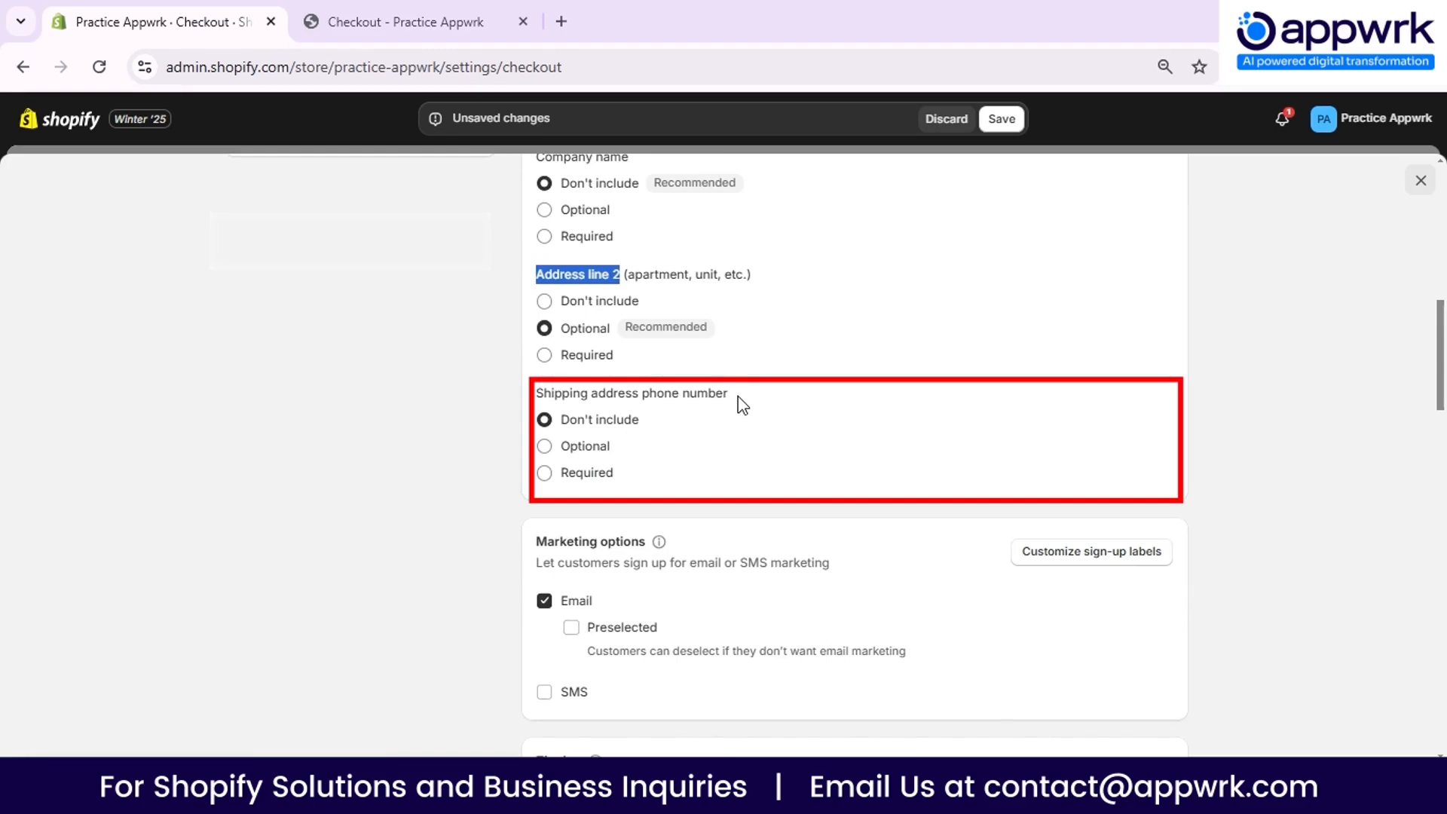
left_click(591, 448)
left_click(590, 480)
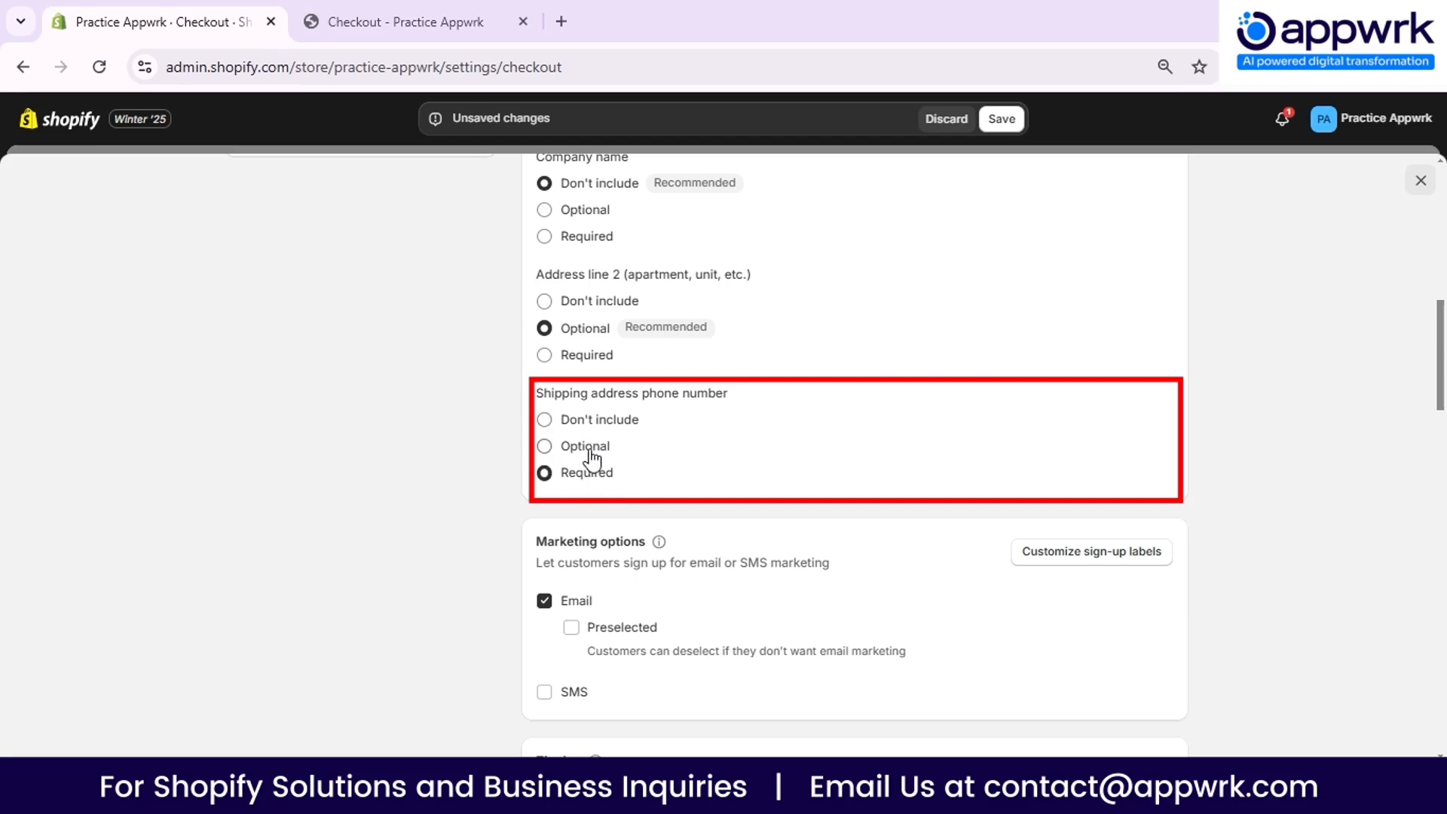
left_click(591, 449)
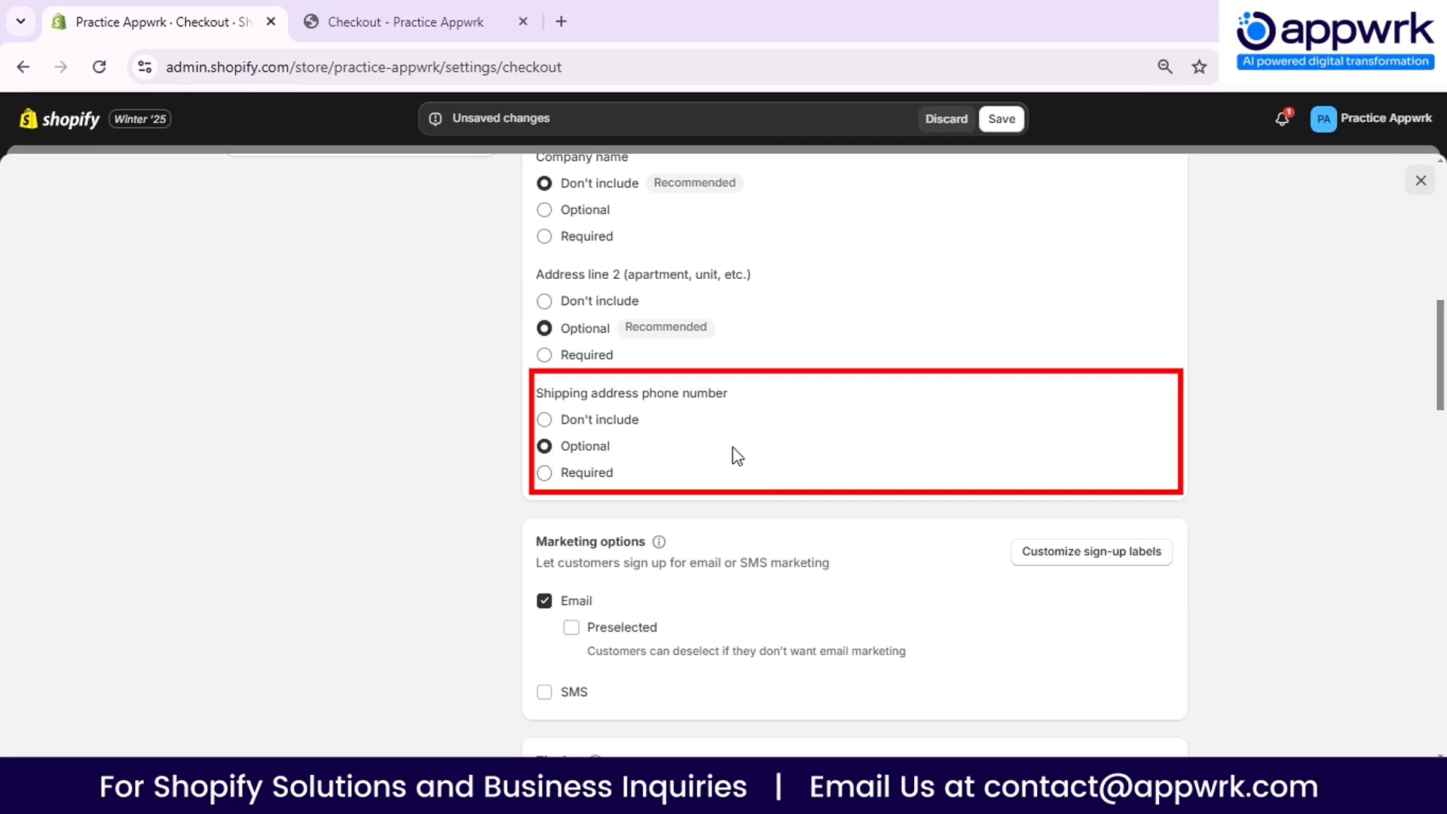
- Examine the marketing, tipping, address collection and abandoned checkout email options in the checkout settings
scroll(733, 449, "down", 3)
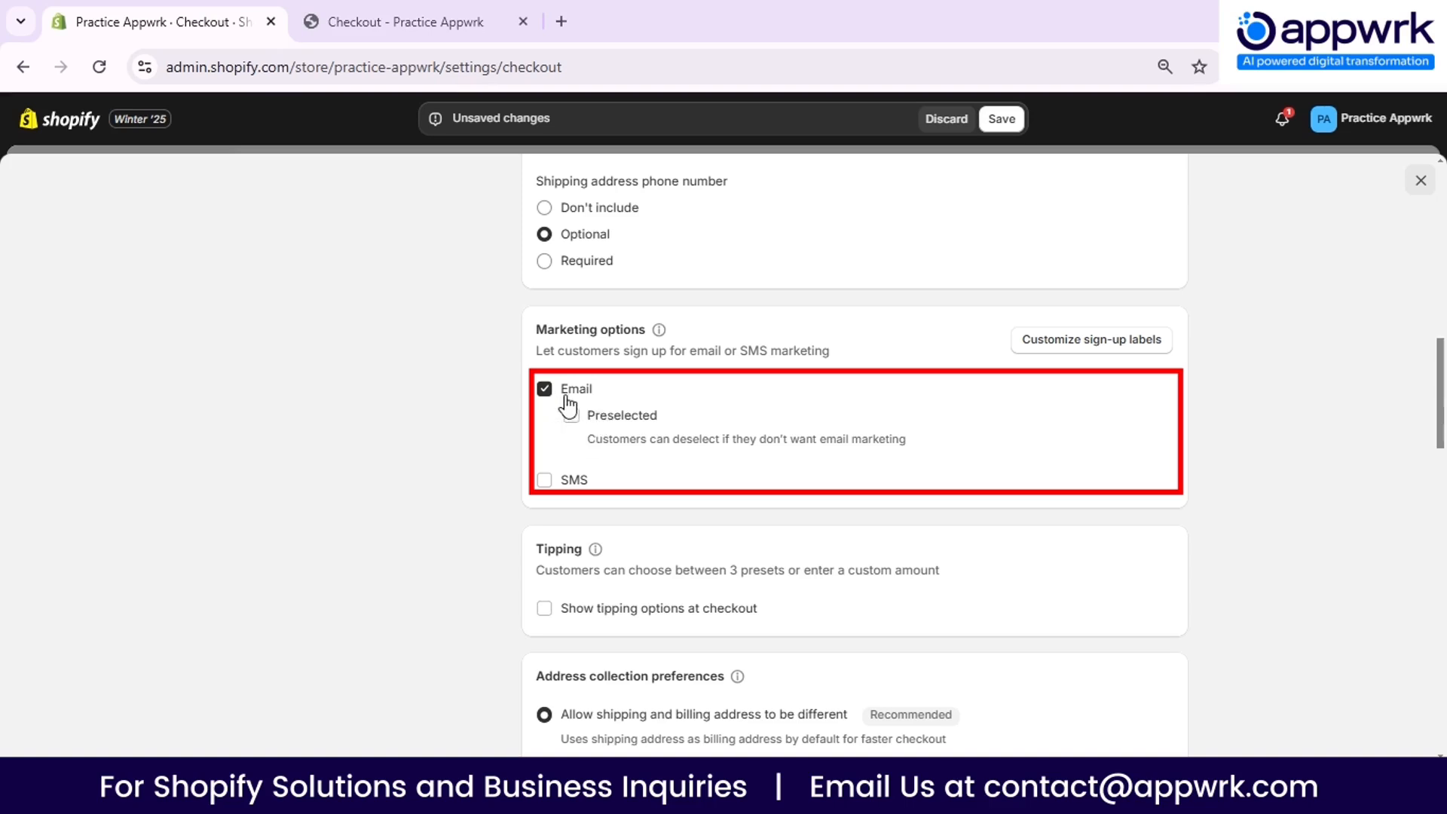
scroll(619, 446, "down", 1)
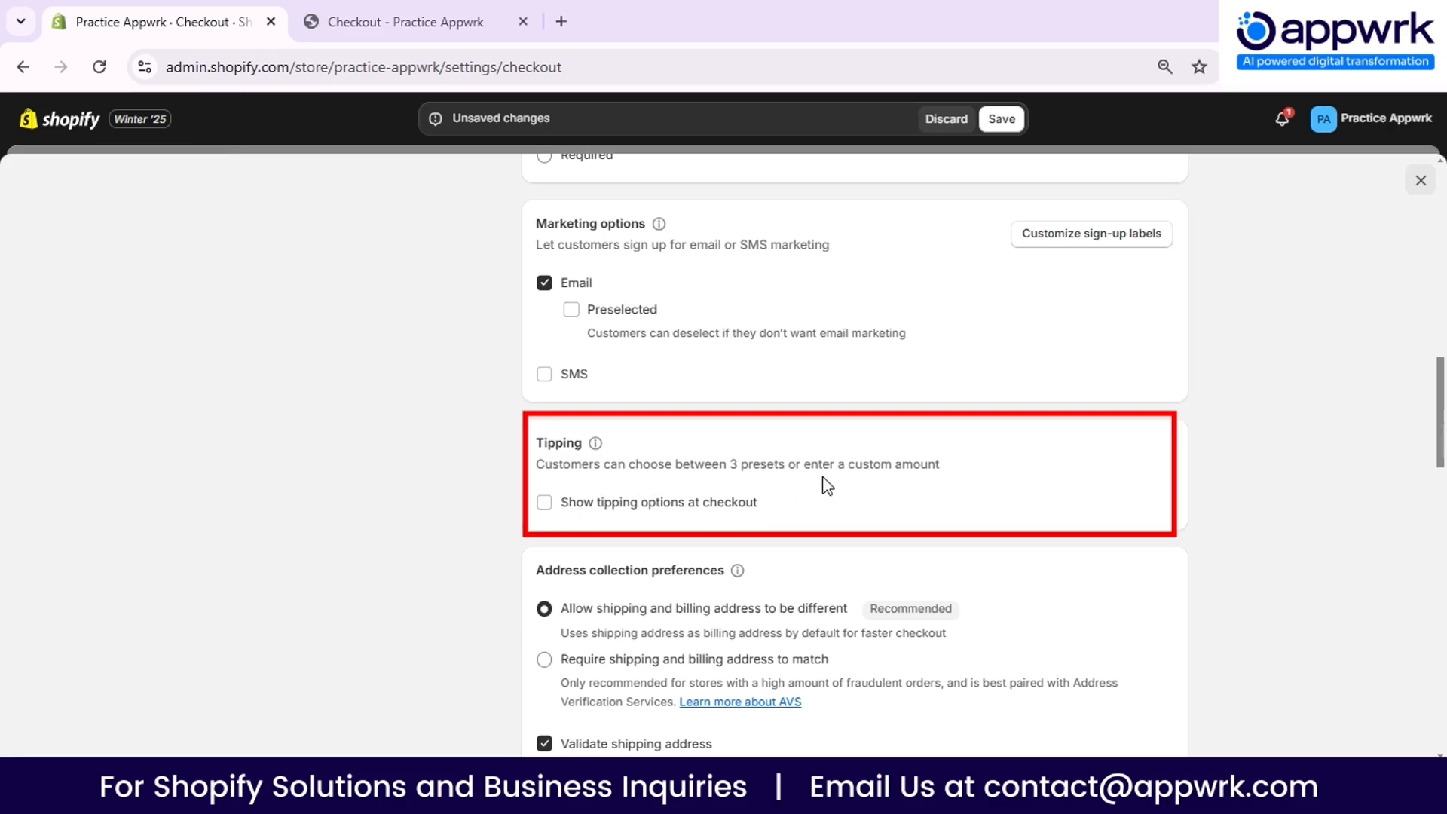
scroll(667, 419, "down", 1)
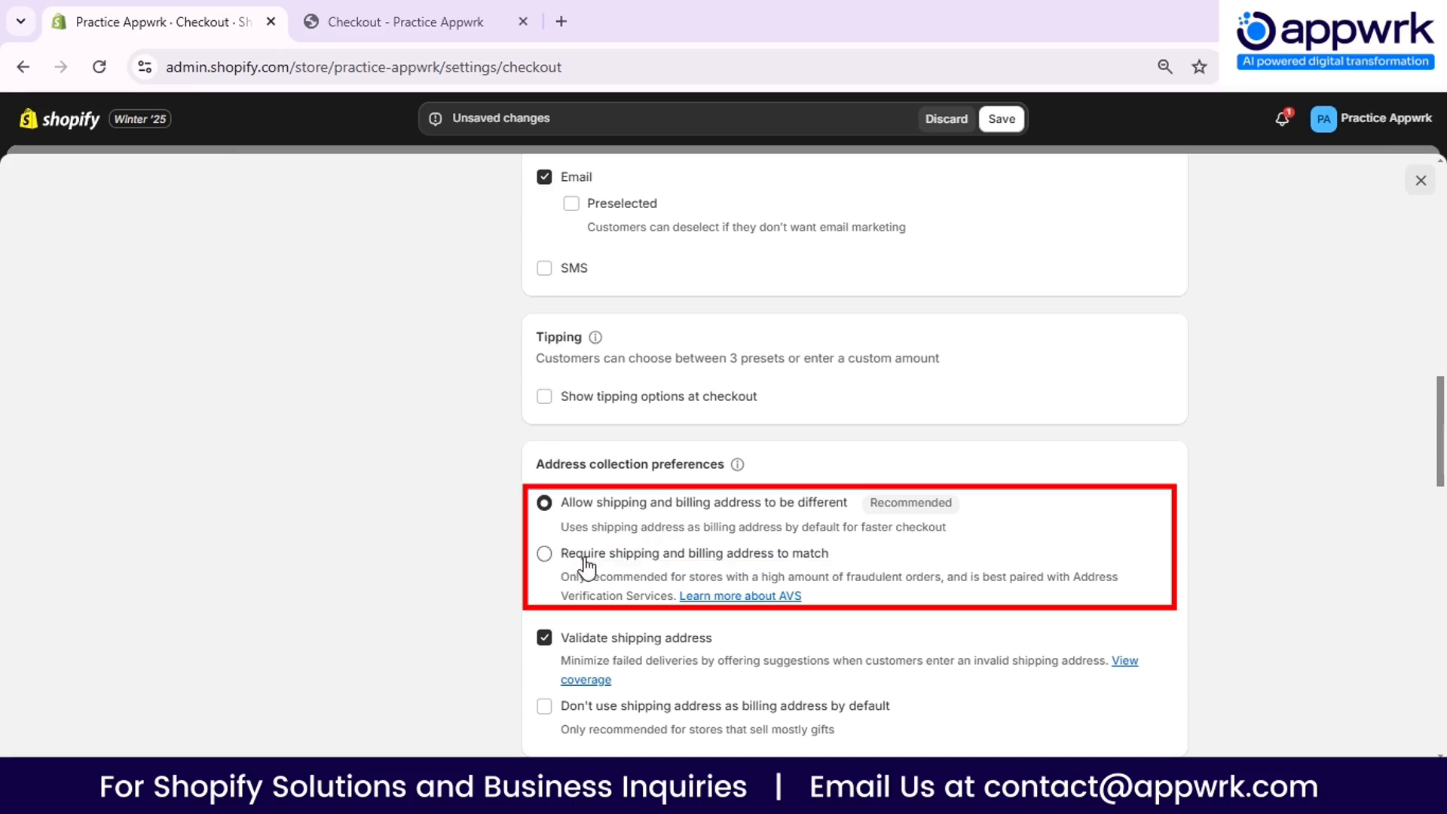
scroll(586, 565, "down", 2)
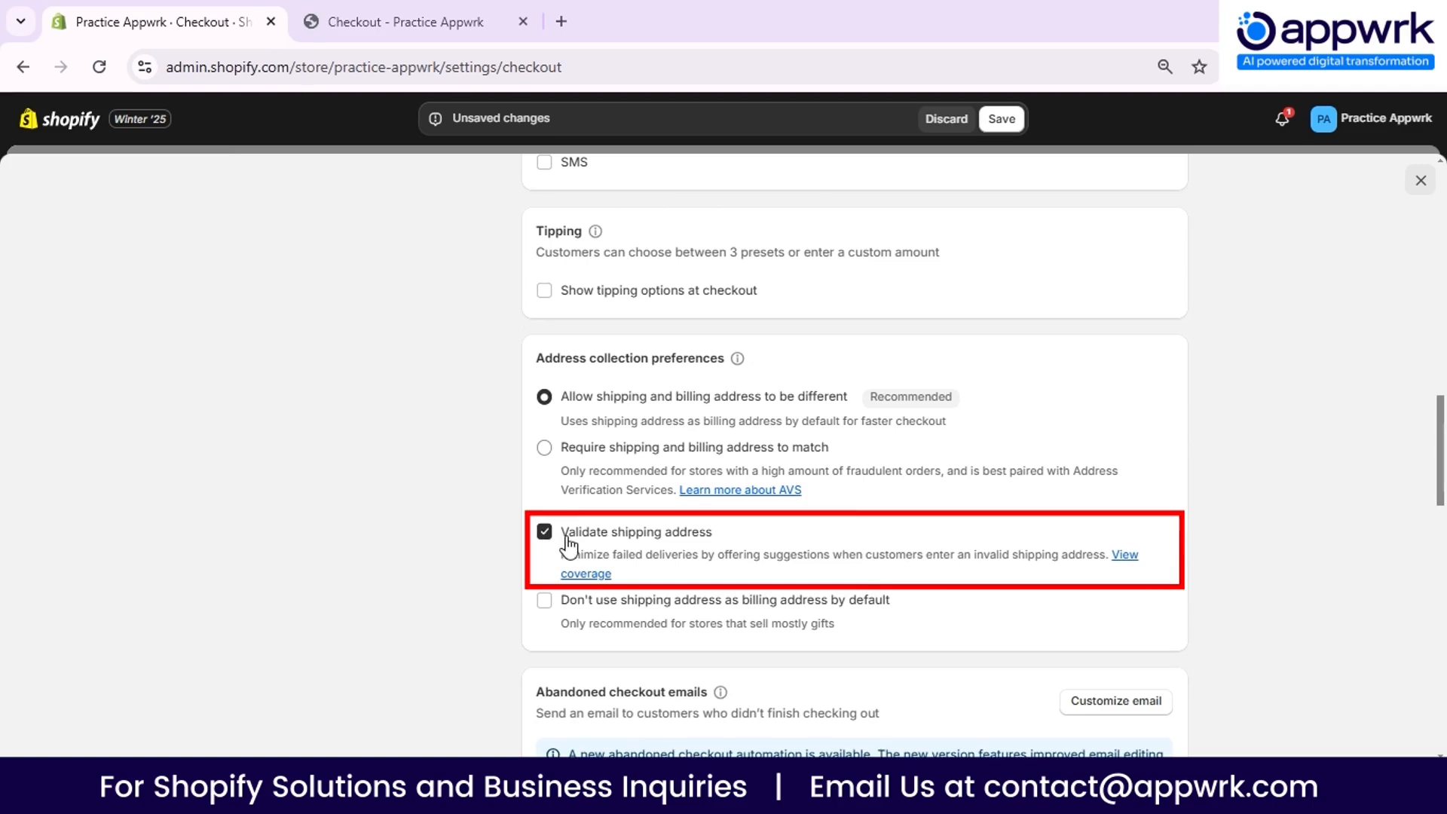
scroll(501, 496, "down", 2)
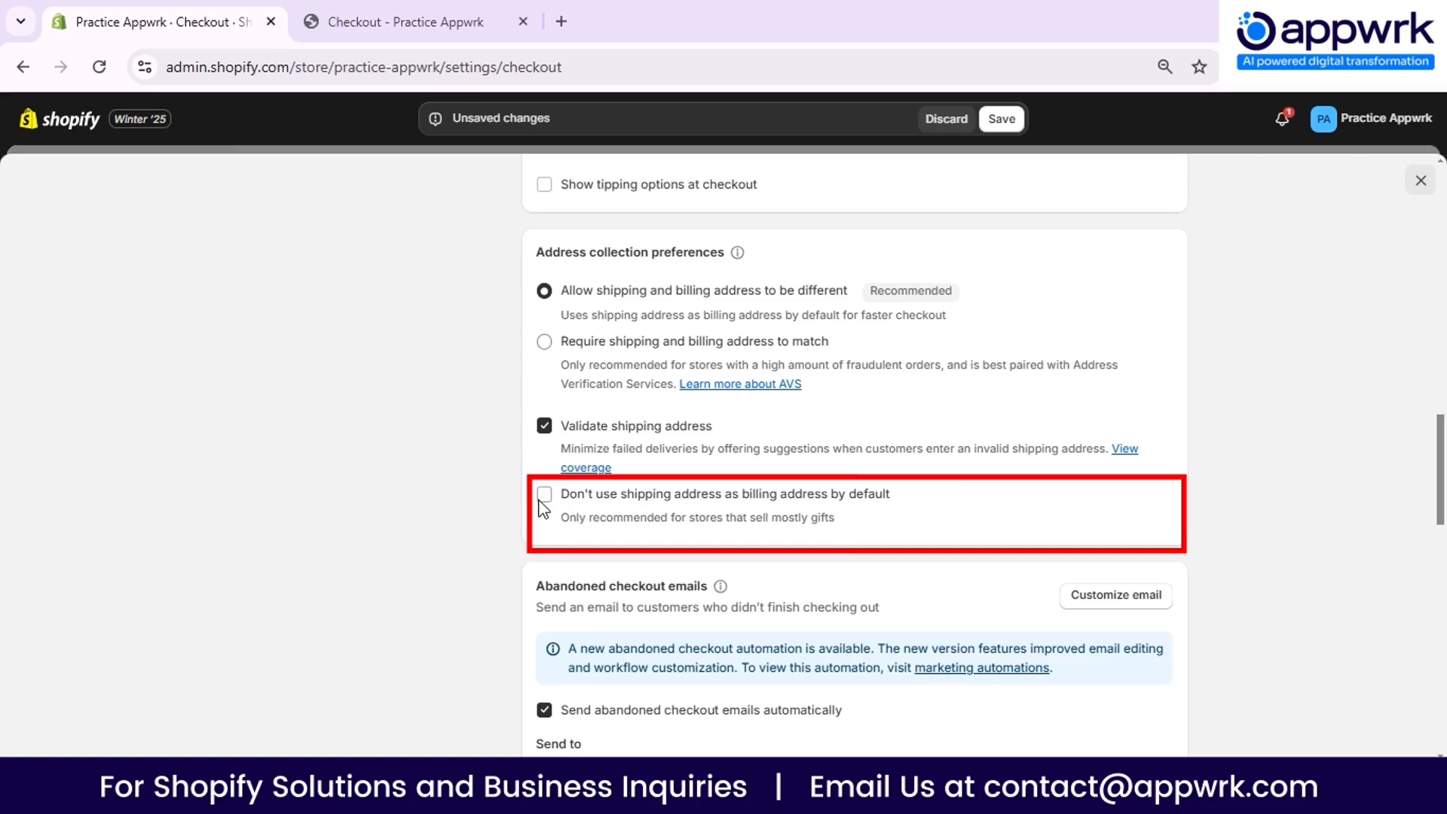
scroll(758, 509, "down", 2)
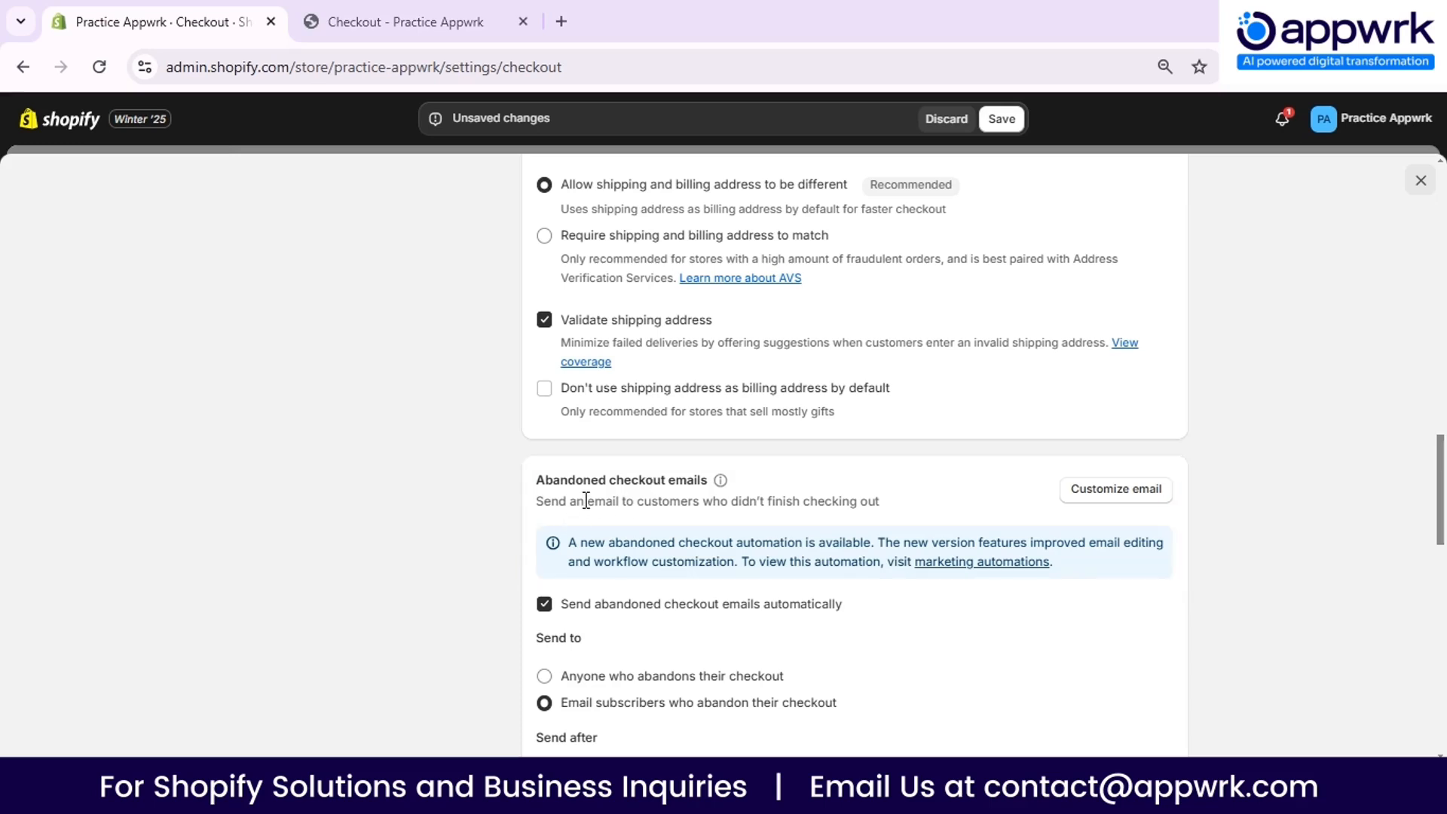
scroll(585, 509, "down", 2)
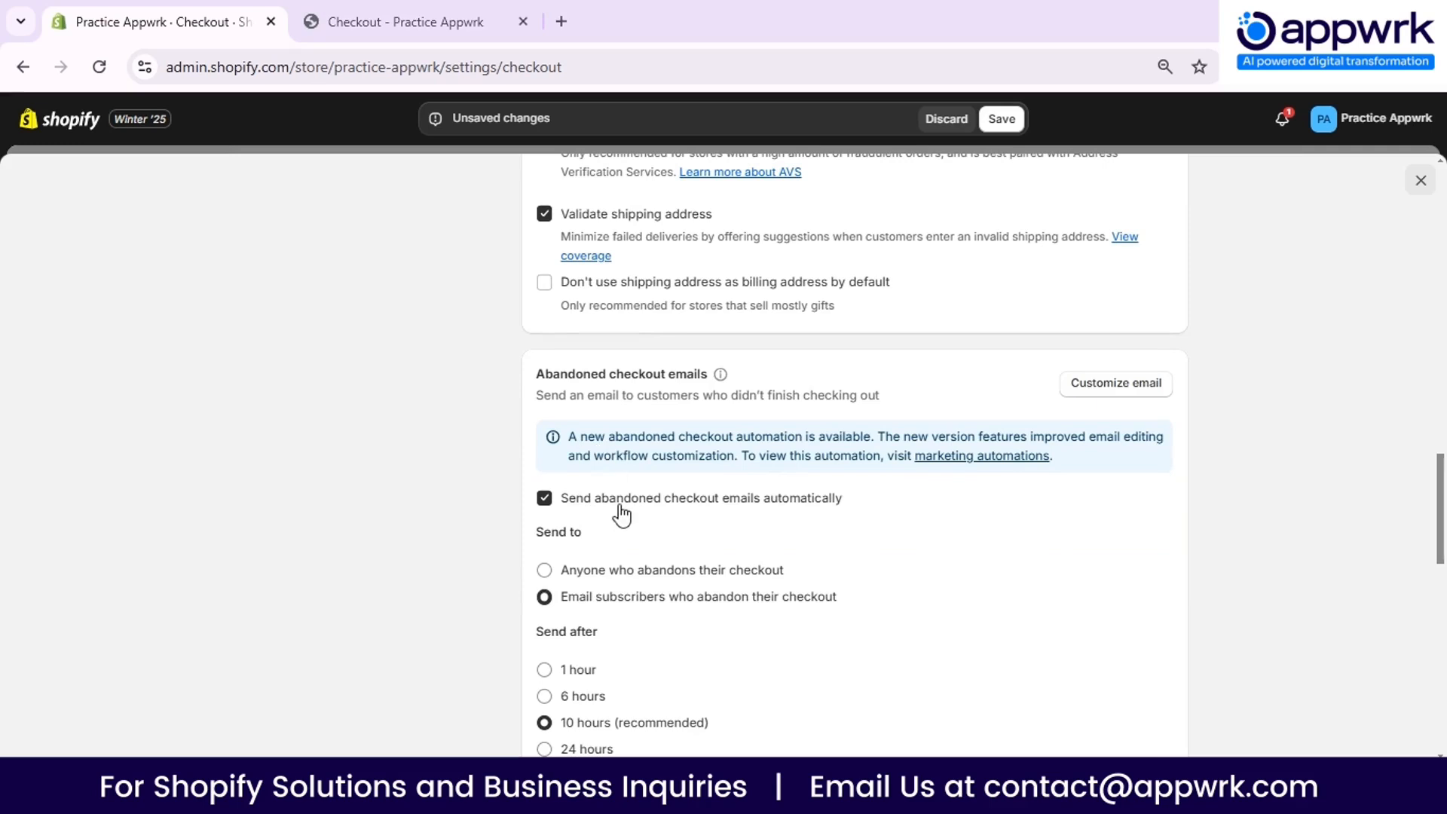
scroll(617, 512, "down", 2)
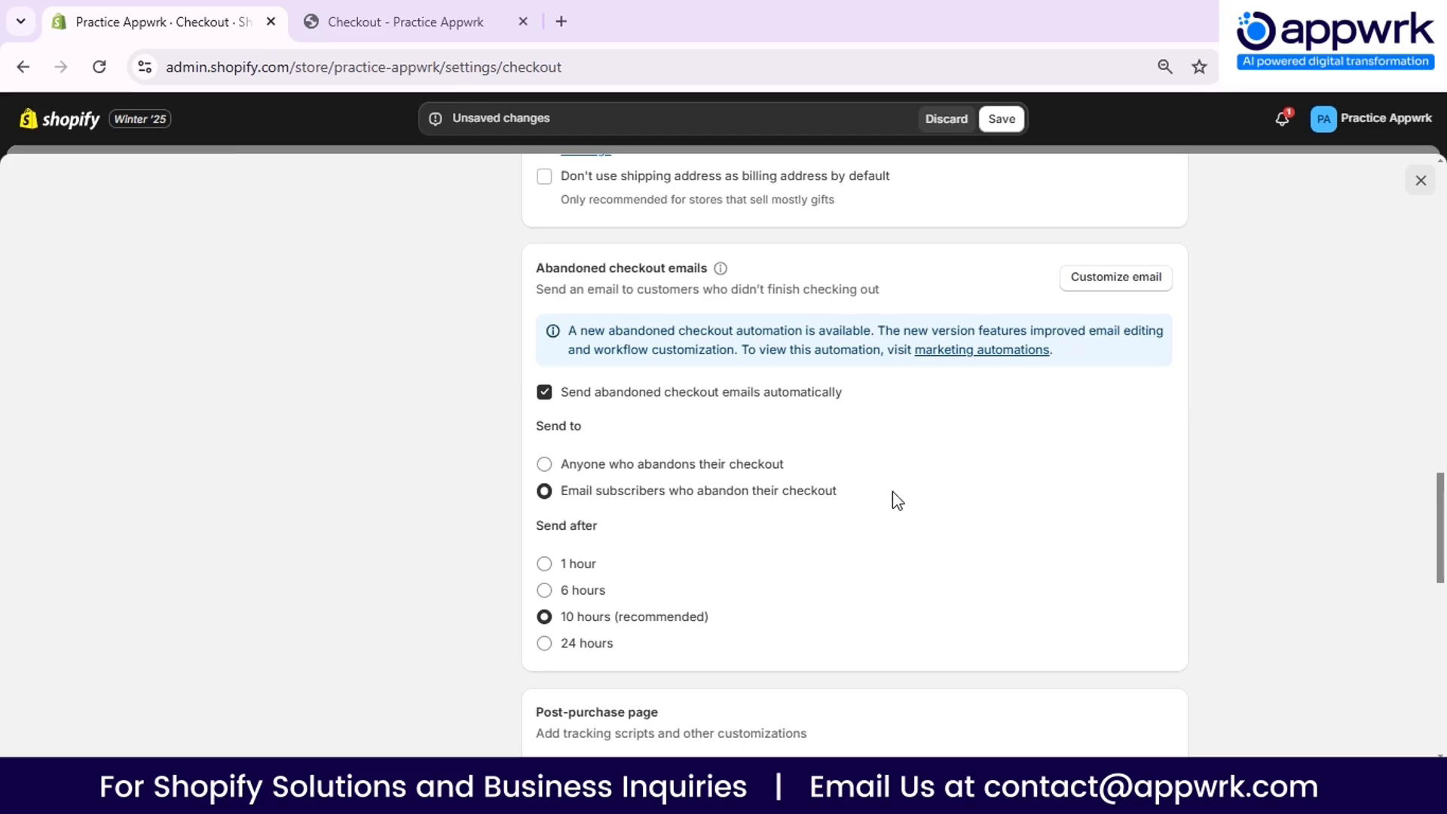
scroll(709, 468, "down", 2)
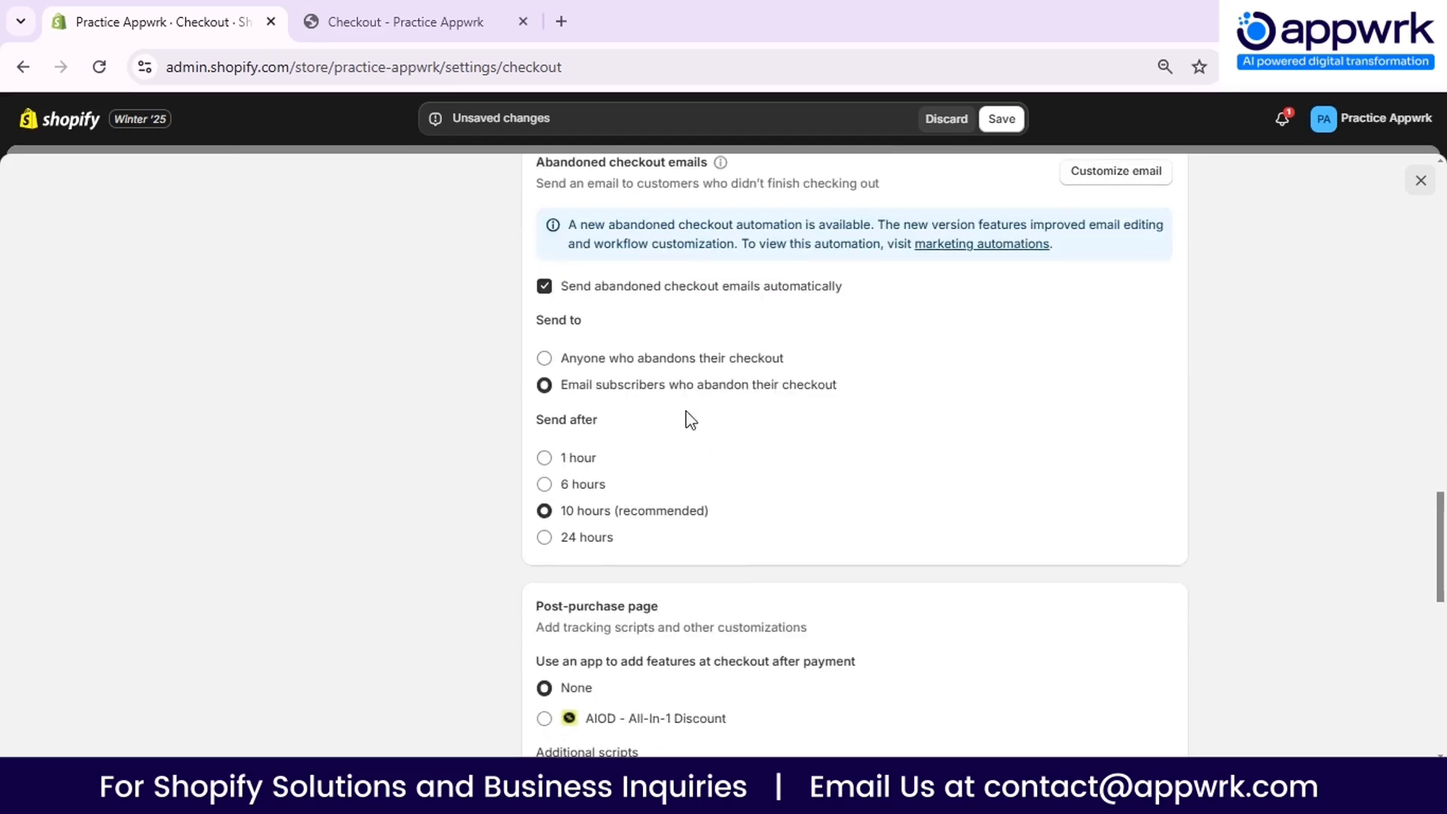
- Examine the abandoned checkout email timing, post-purchase page, order status page scripts, checkout language and checkout rules settings
double_click(532, 419)
left_click(645, 429)
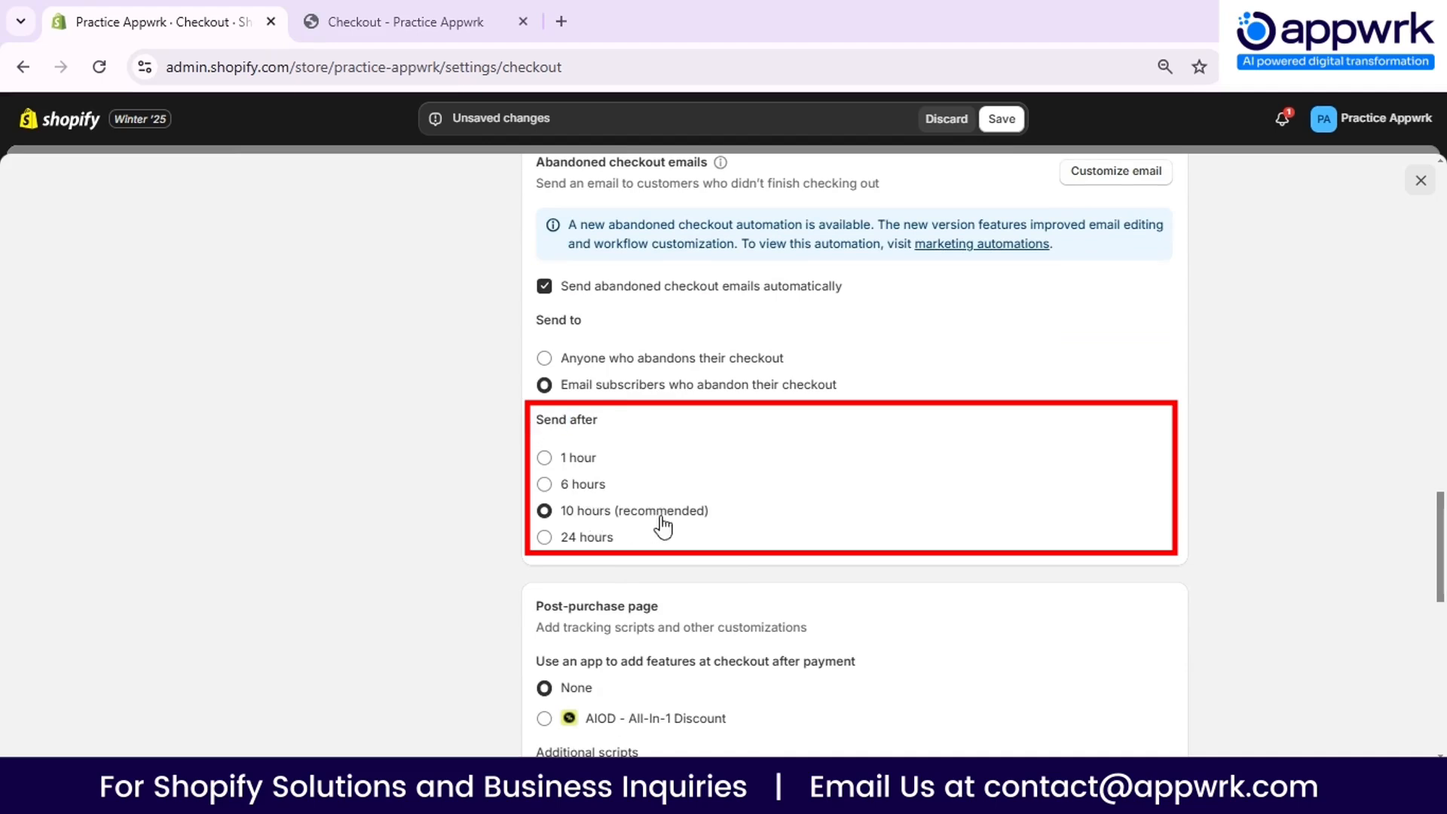
scroll(763, 505, "down", 3)
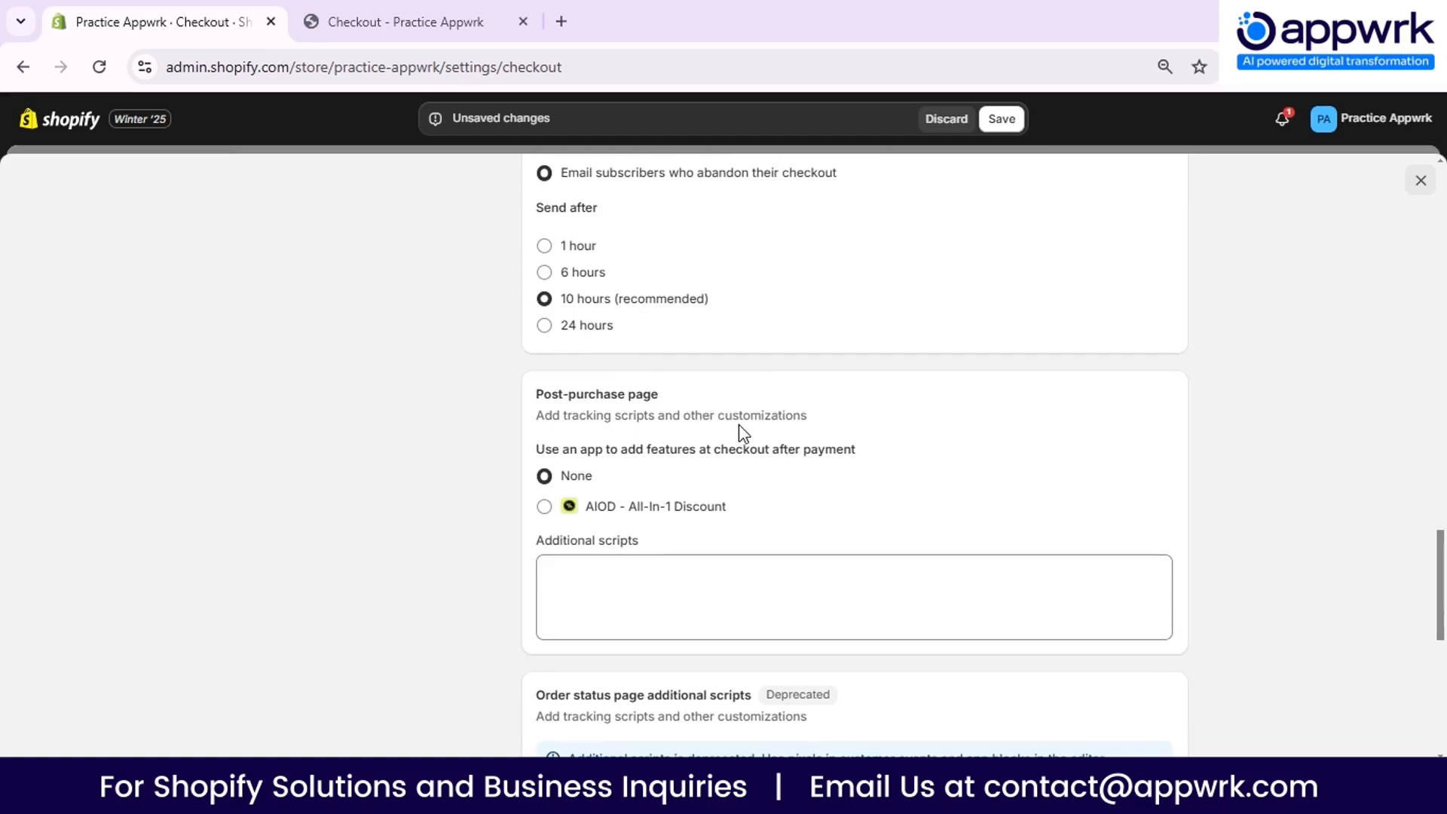
scroll(743, 431, "down", 1)
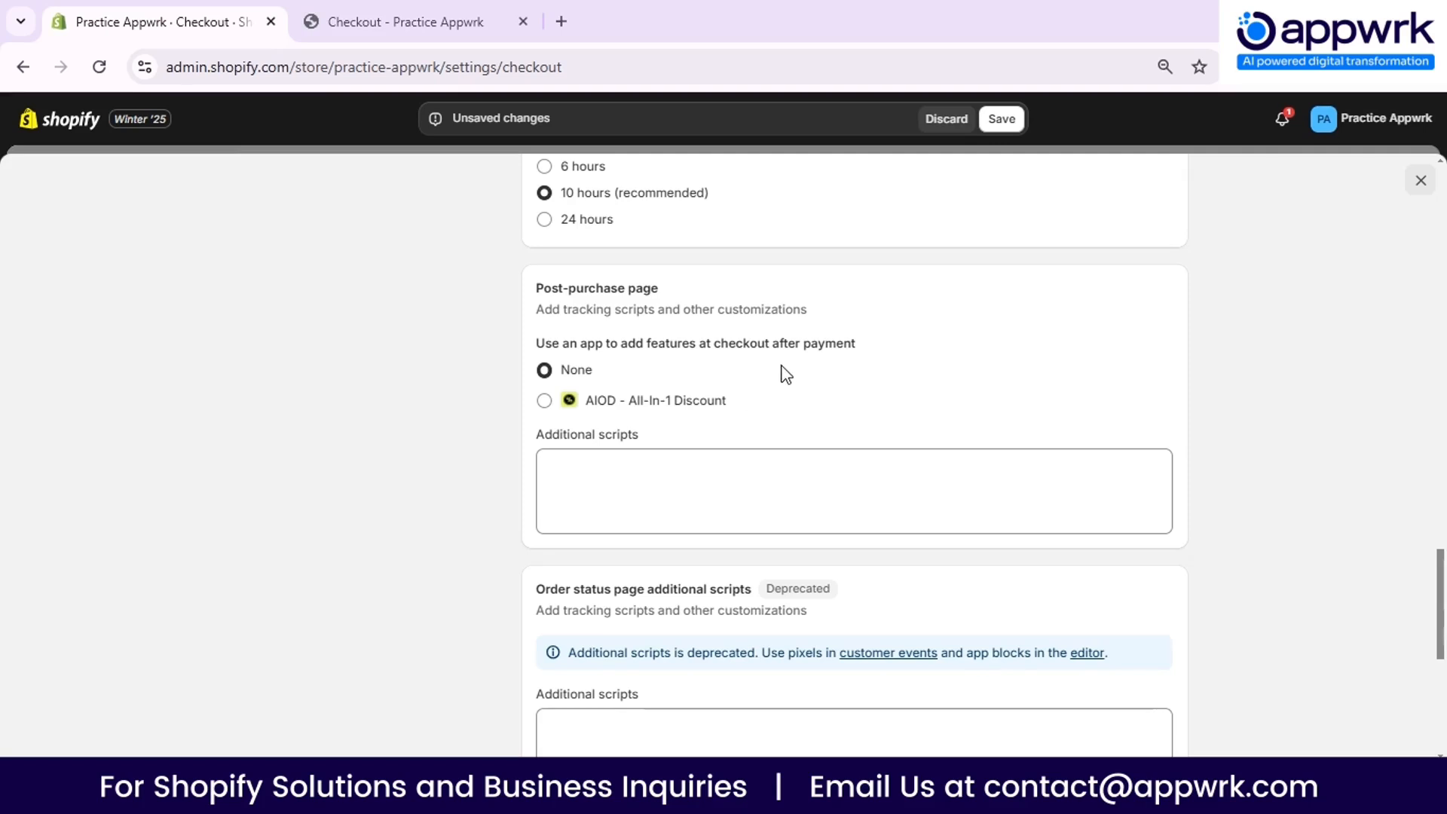
left_click(596, 474)
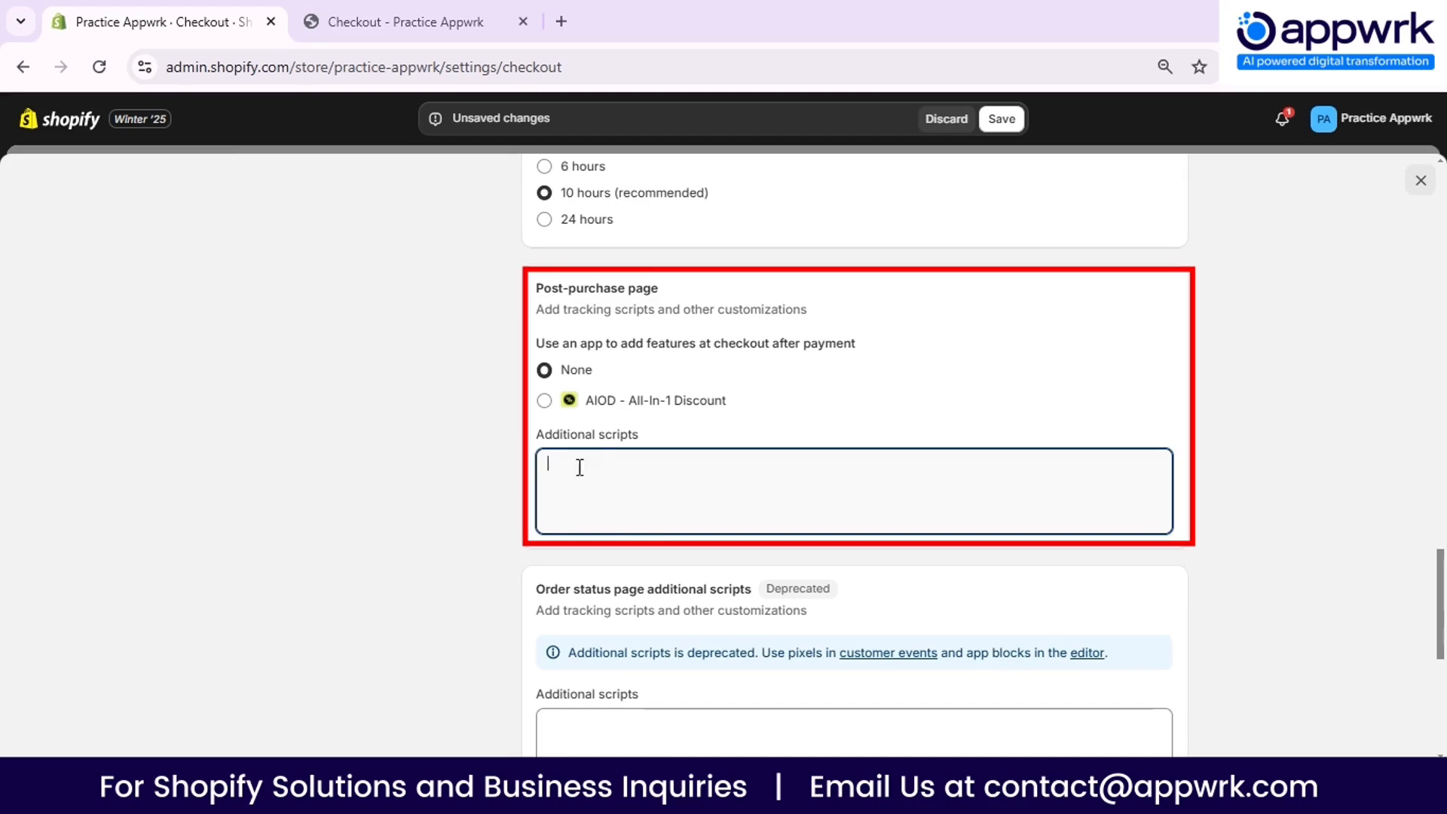
scroll(682, 433, "down", 3)
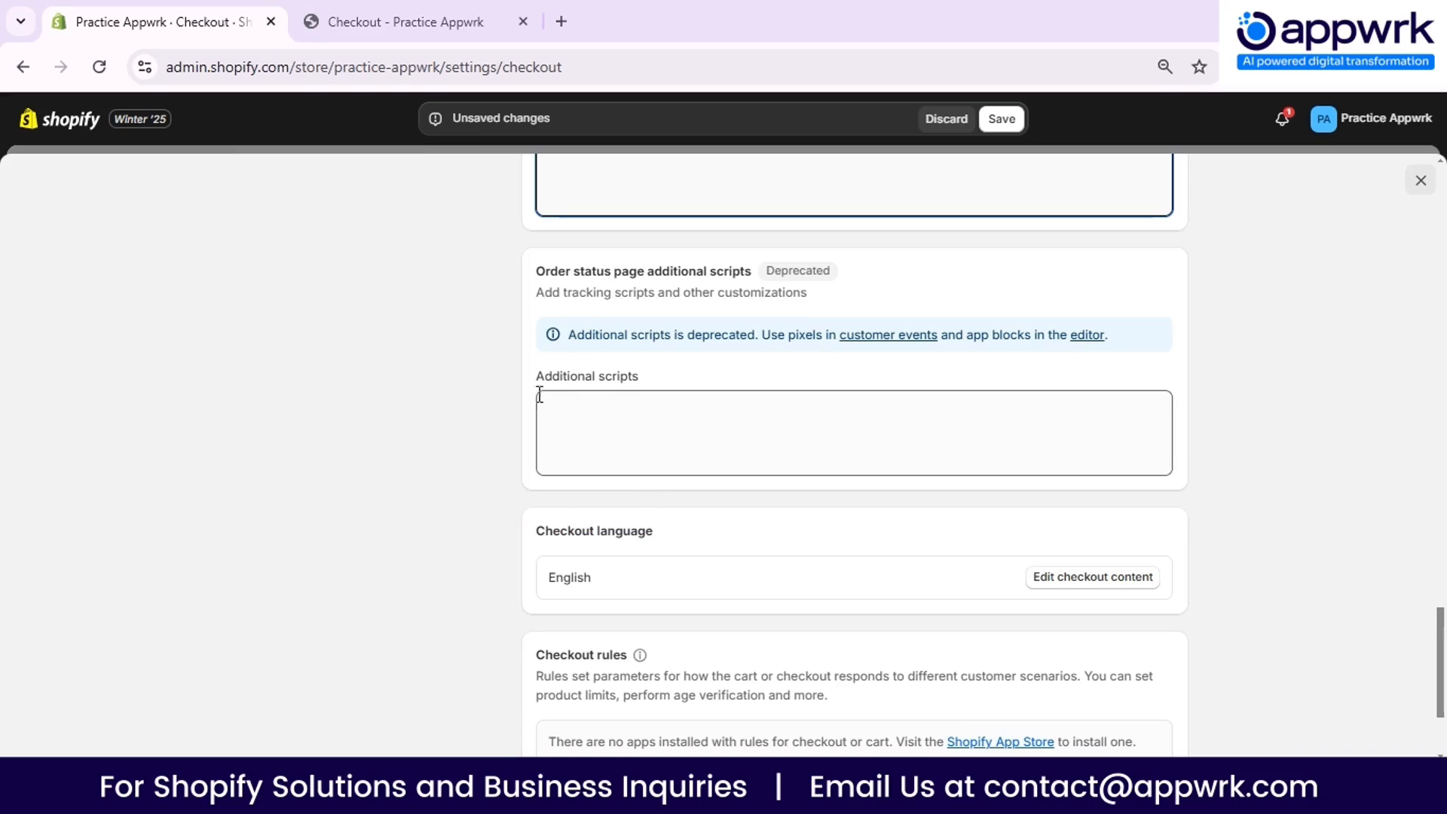
scroll(492, 397, "down", 2)
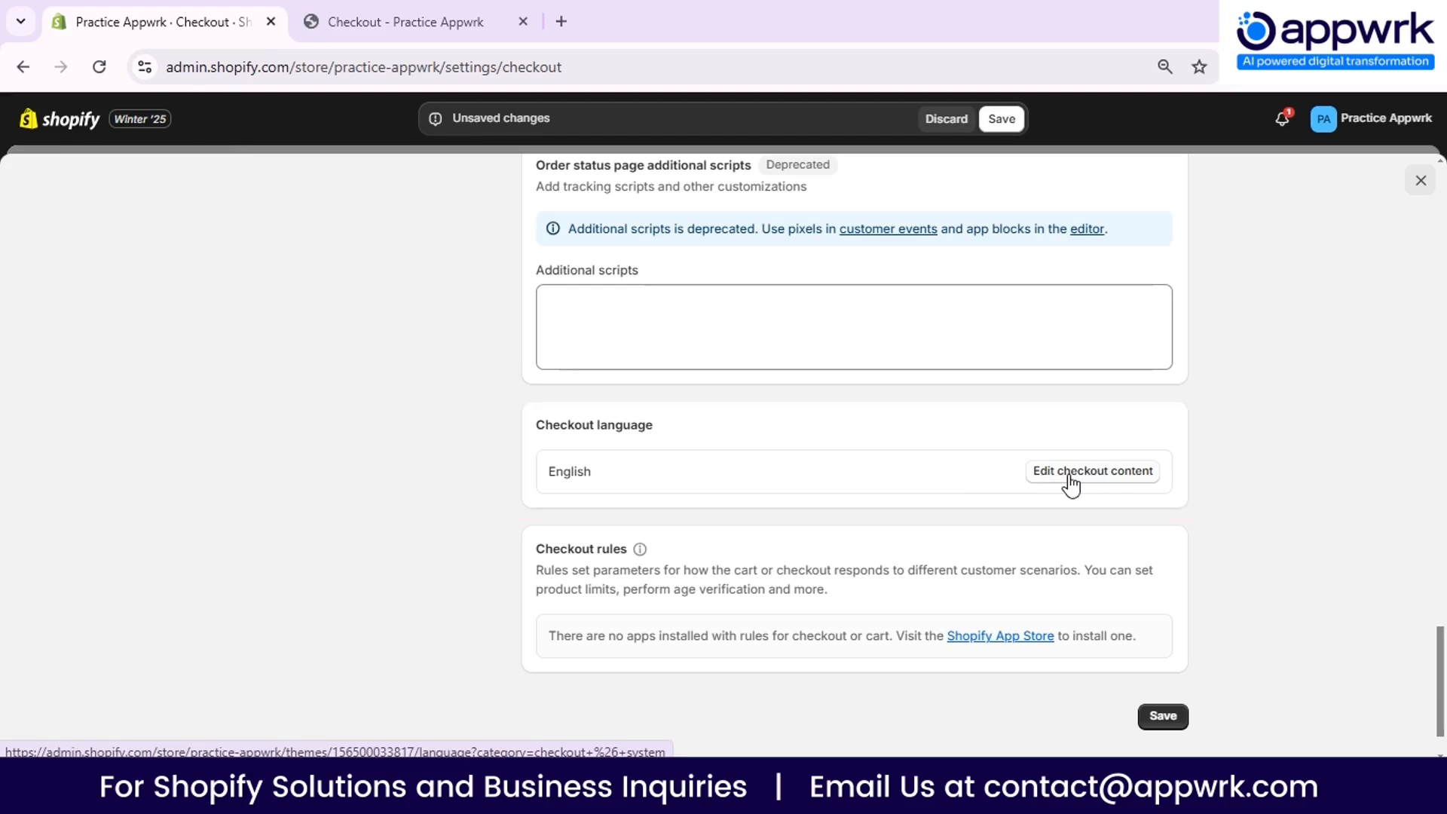
- Save the checkout settings and open the English checkout content for editing
left_click(1003, 124)
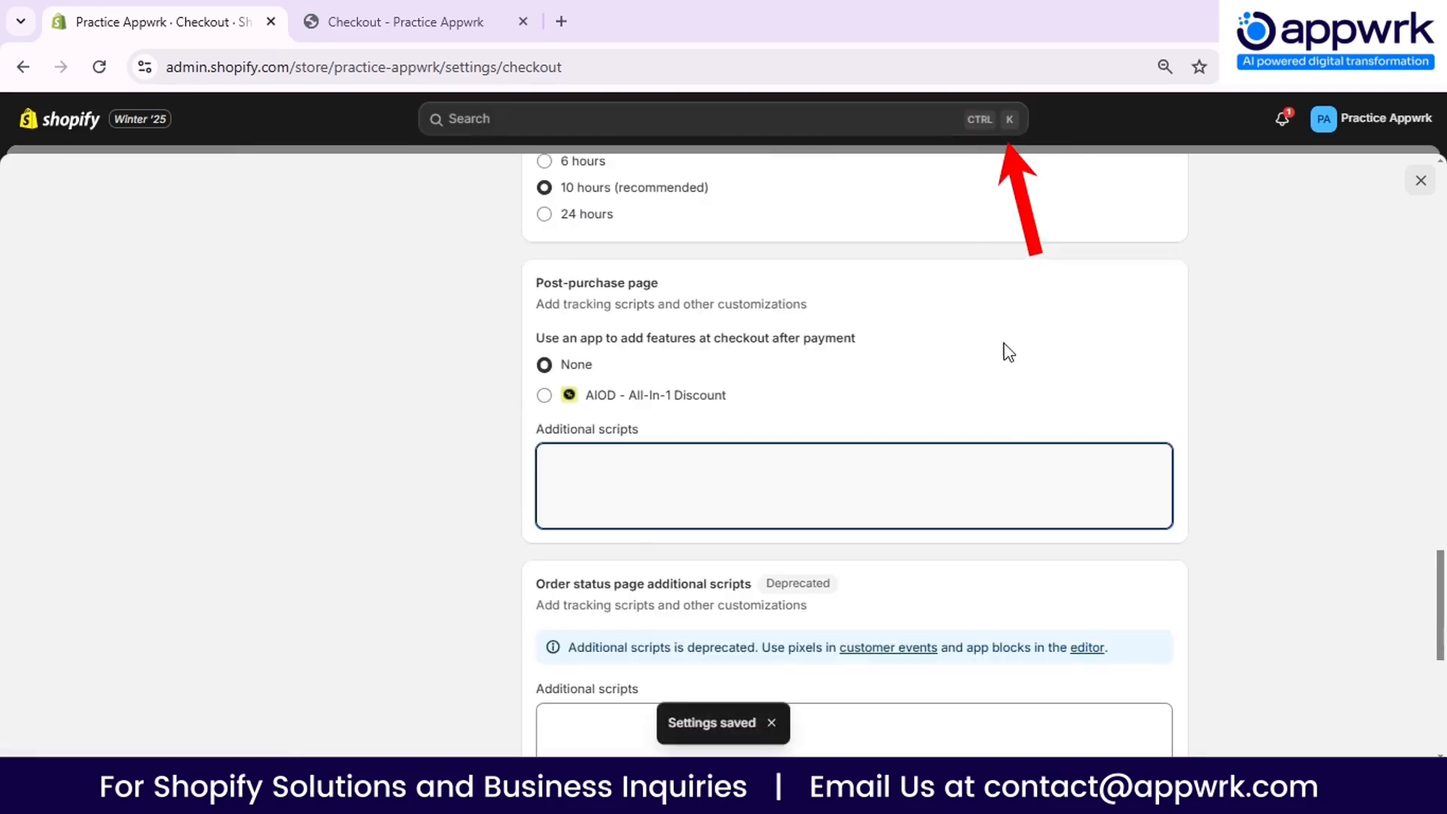
scroll(1005, 349, "down", 5)
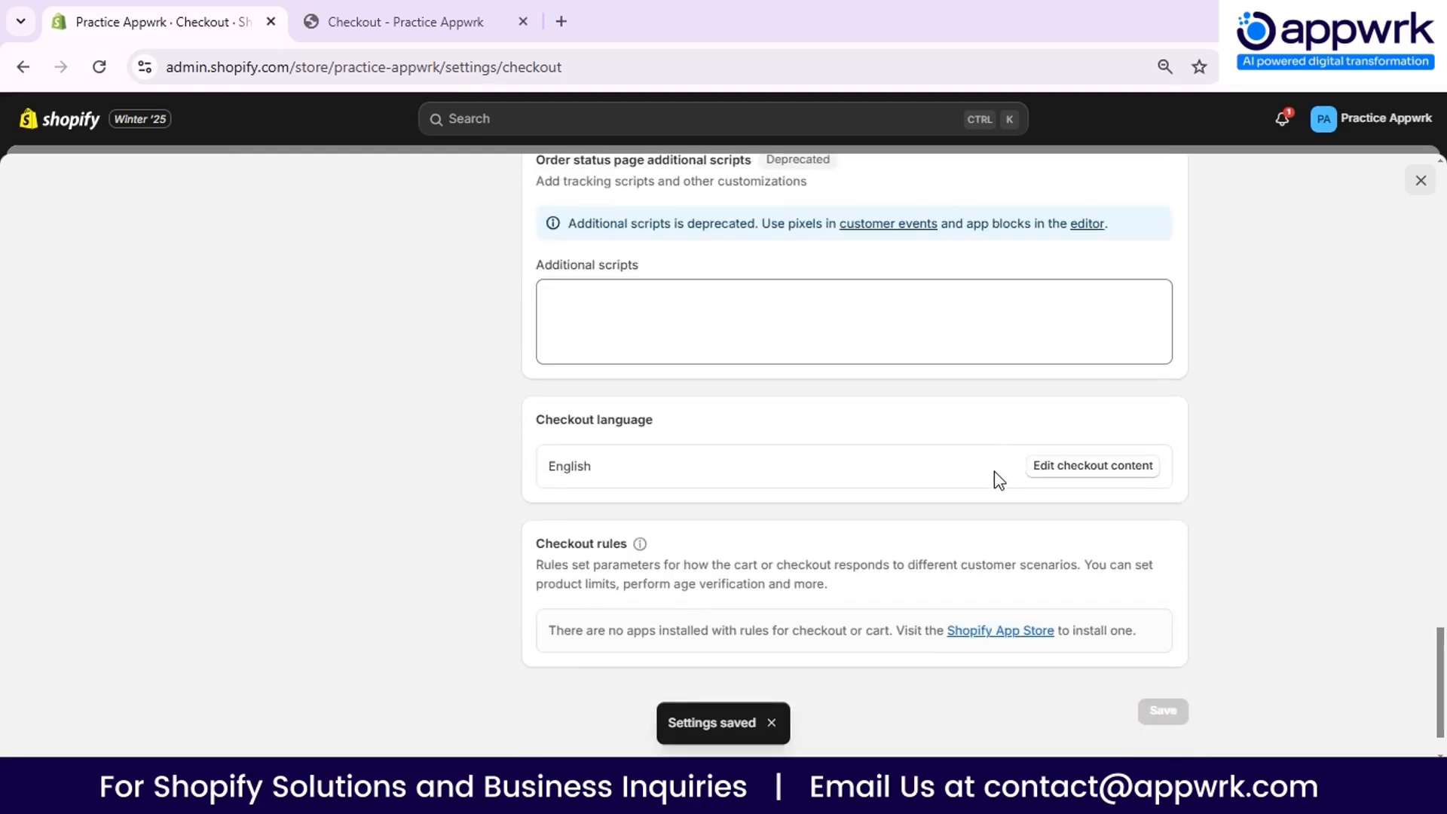
left_click(1080, 473)
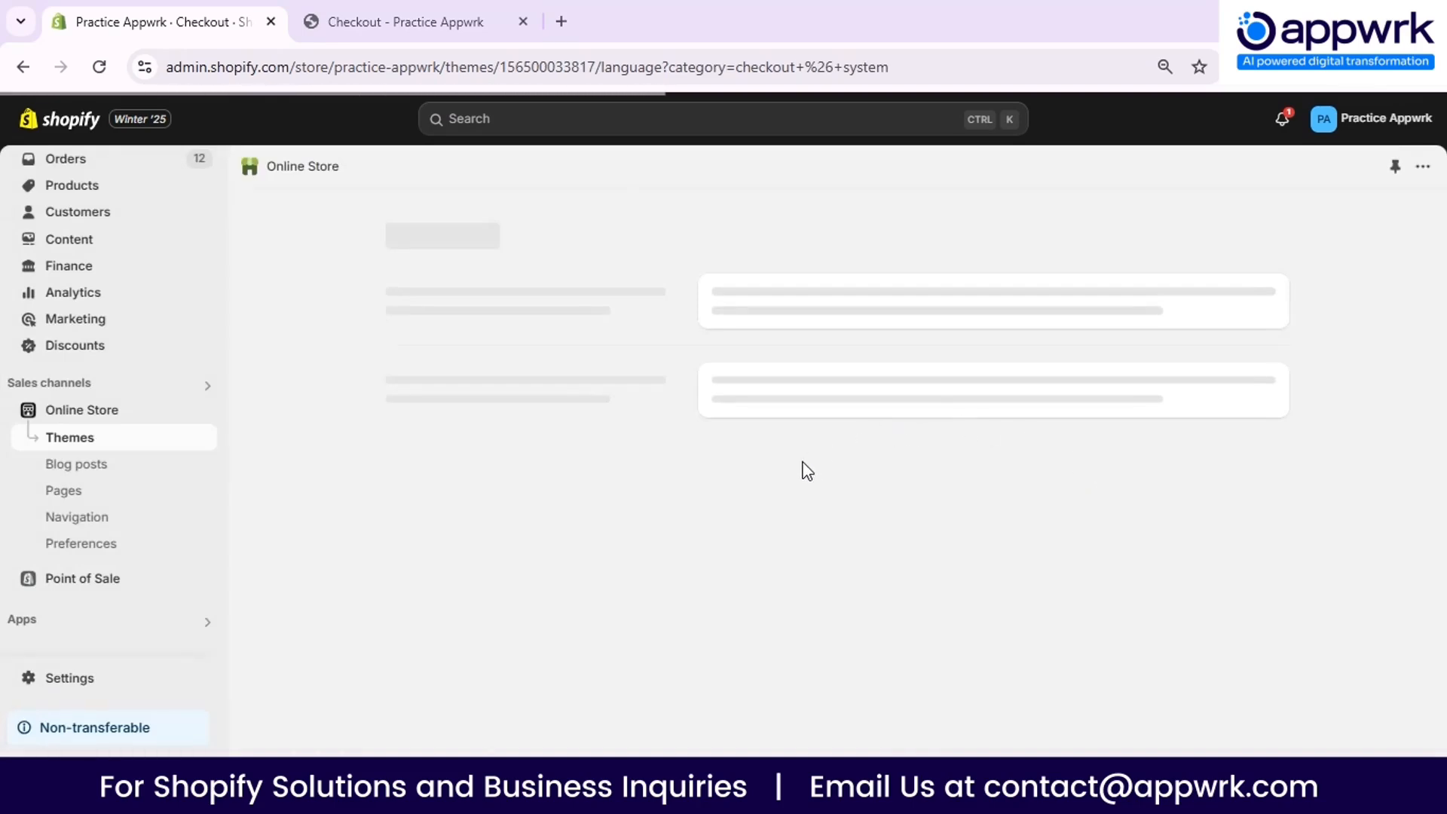
- Examine the editable checkout and system texts in the theme content, including the general button labels, page titles and error messages
scroll(513, 407, "down", 3)
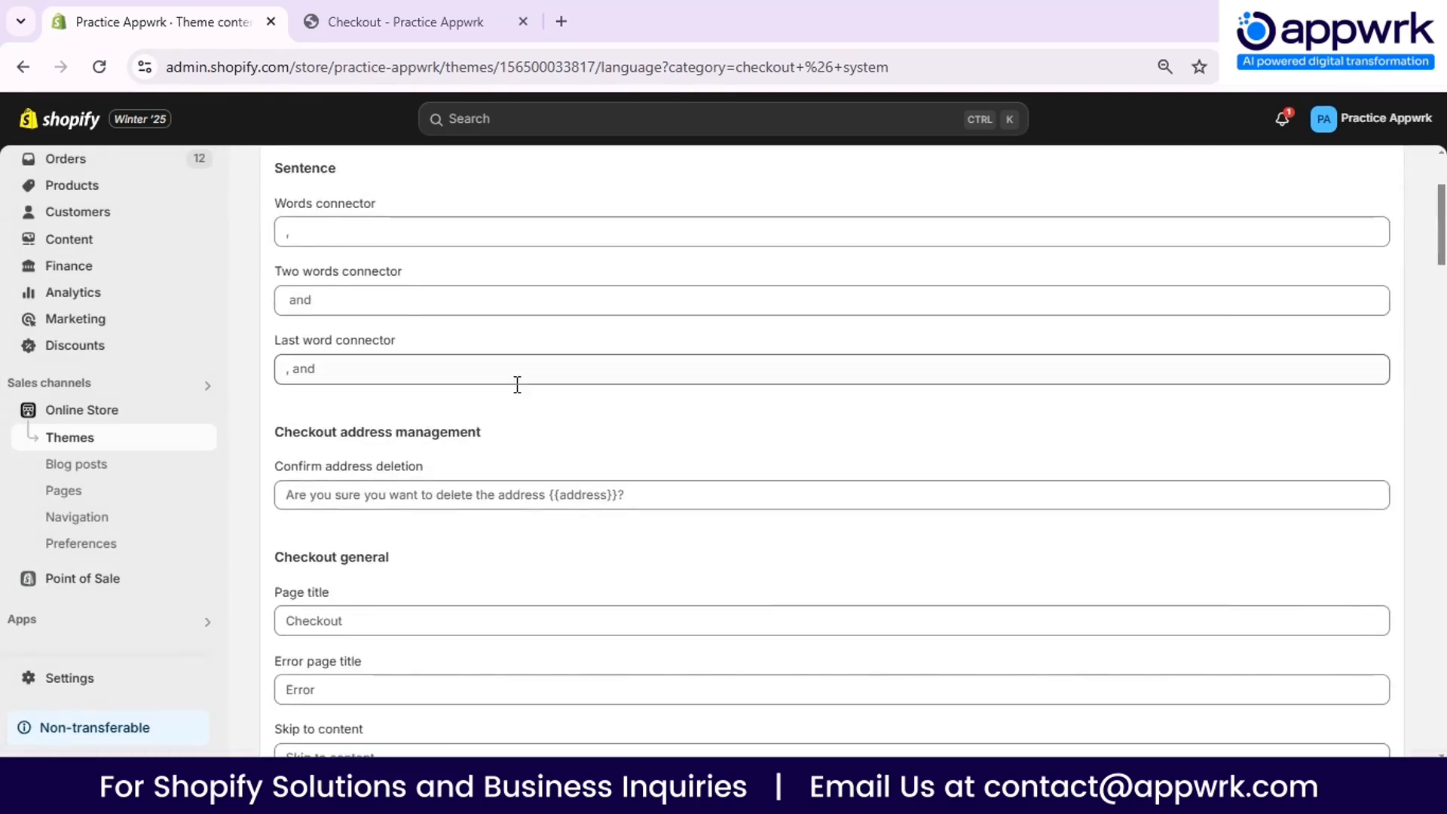
scroll(517, 385, "down", 3)
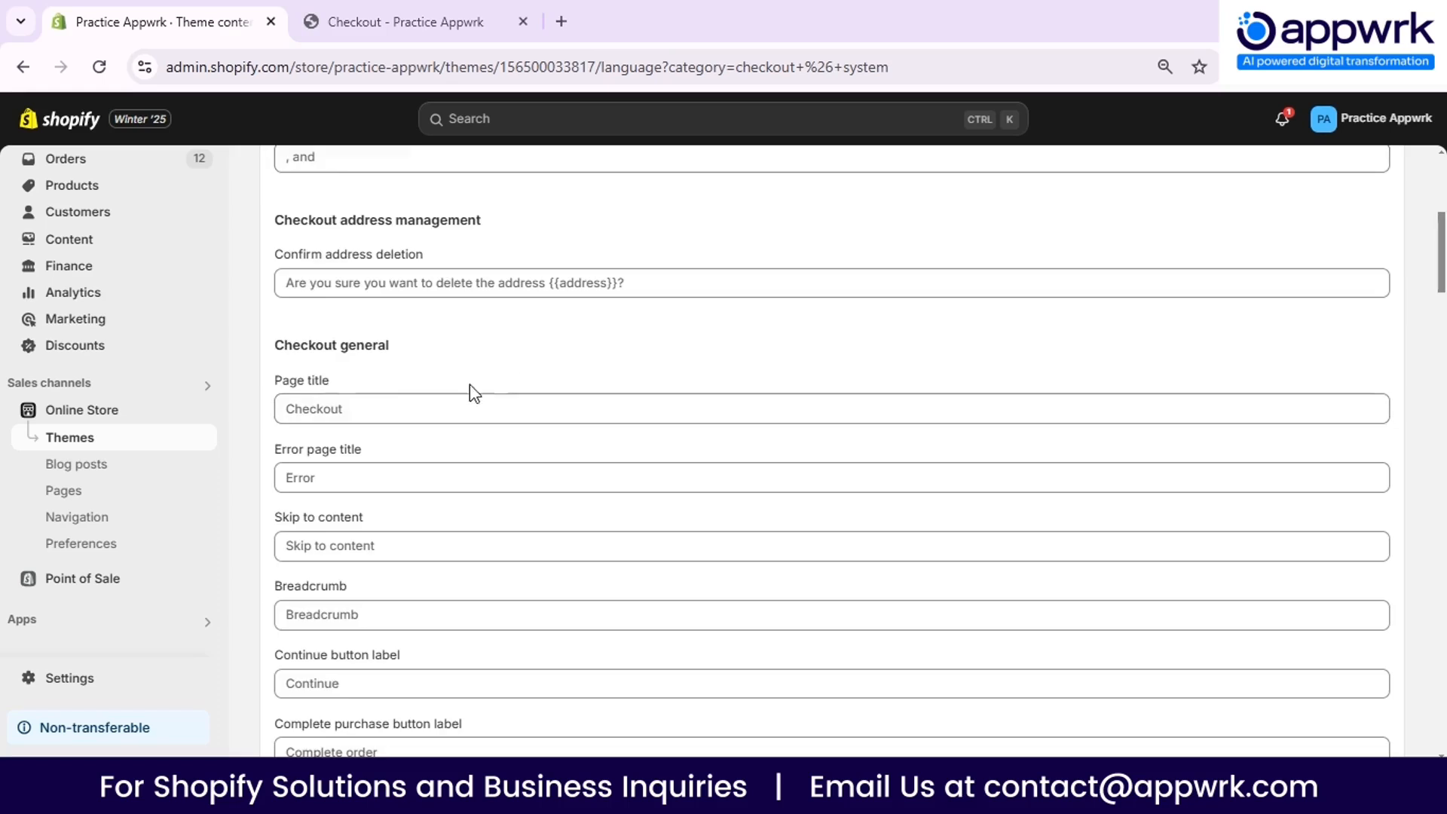
scroll(366, 482, "down", 3)
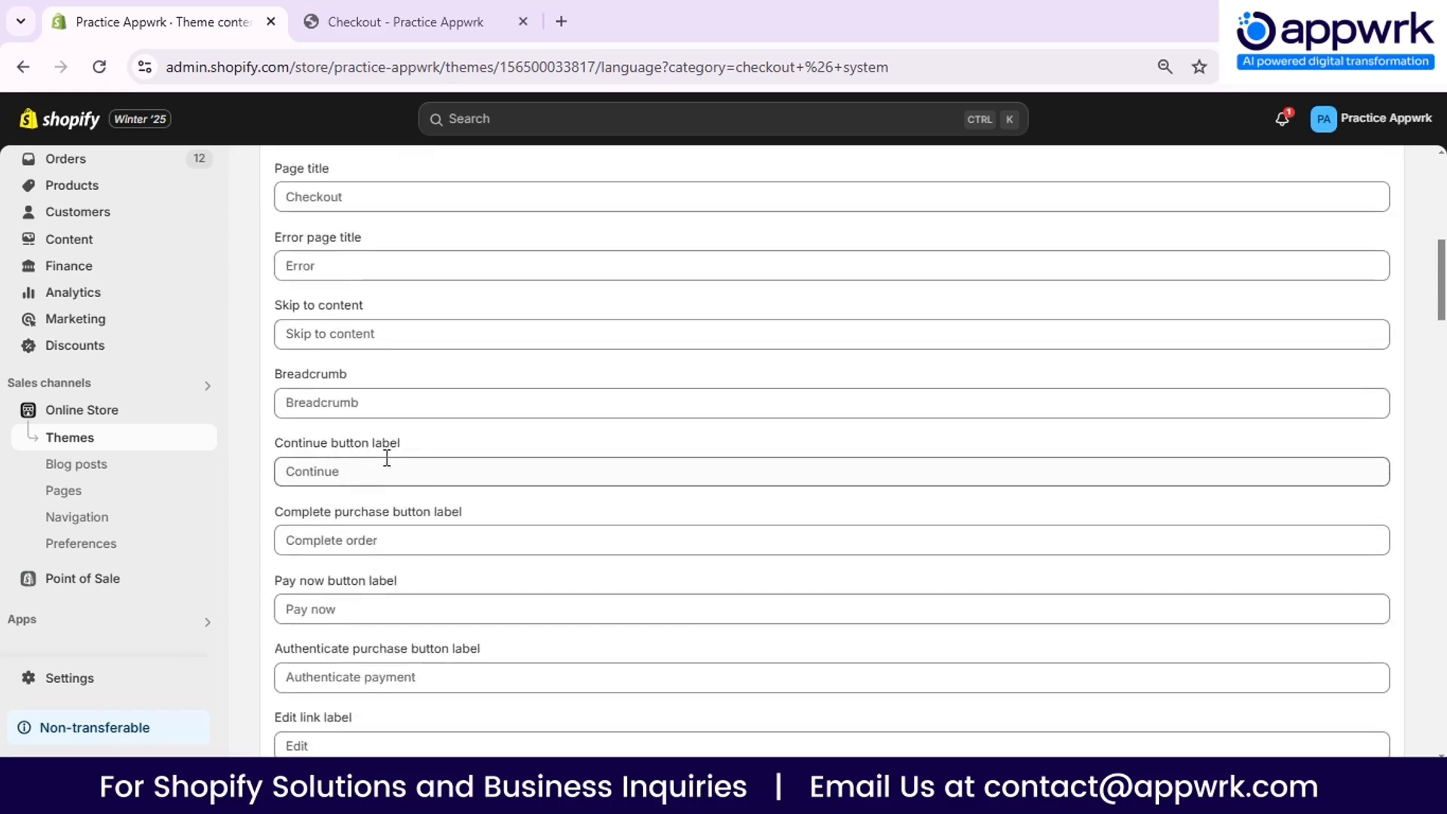
left_click(424, 471)
scroll(449, 490, "down", 7)
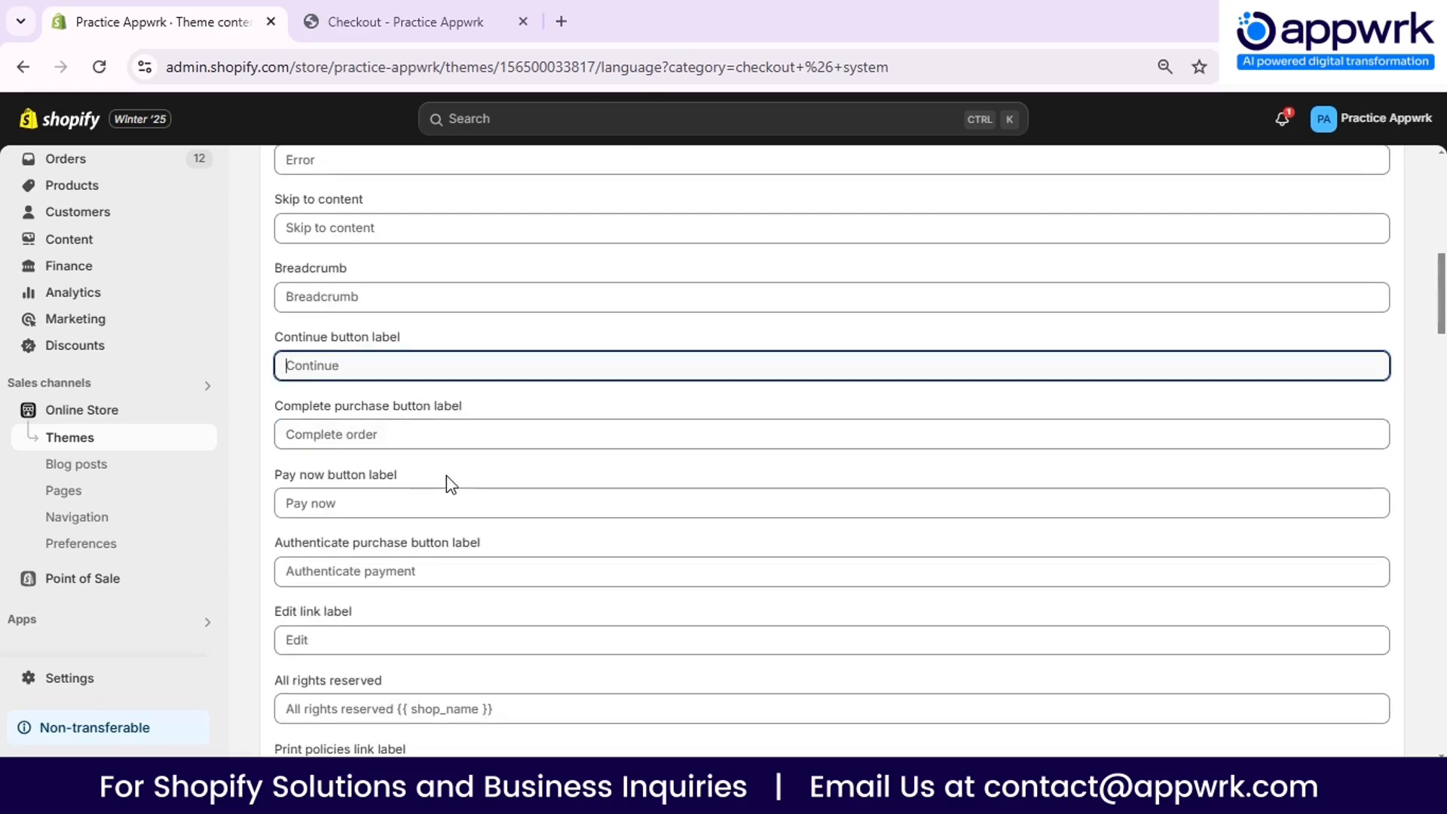
scroll(384, 411, "down", 15)
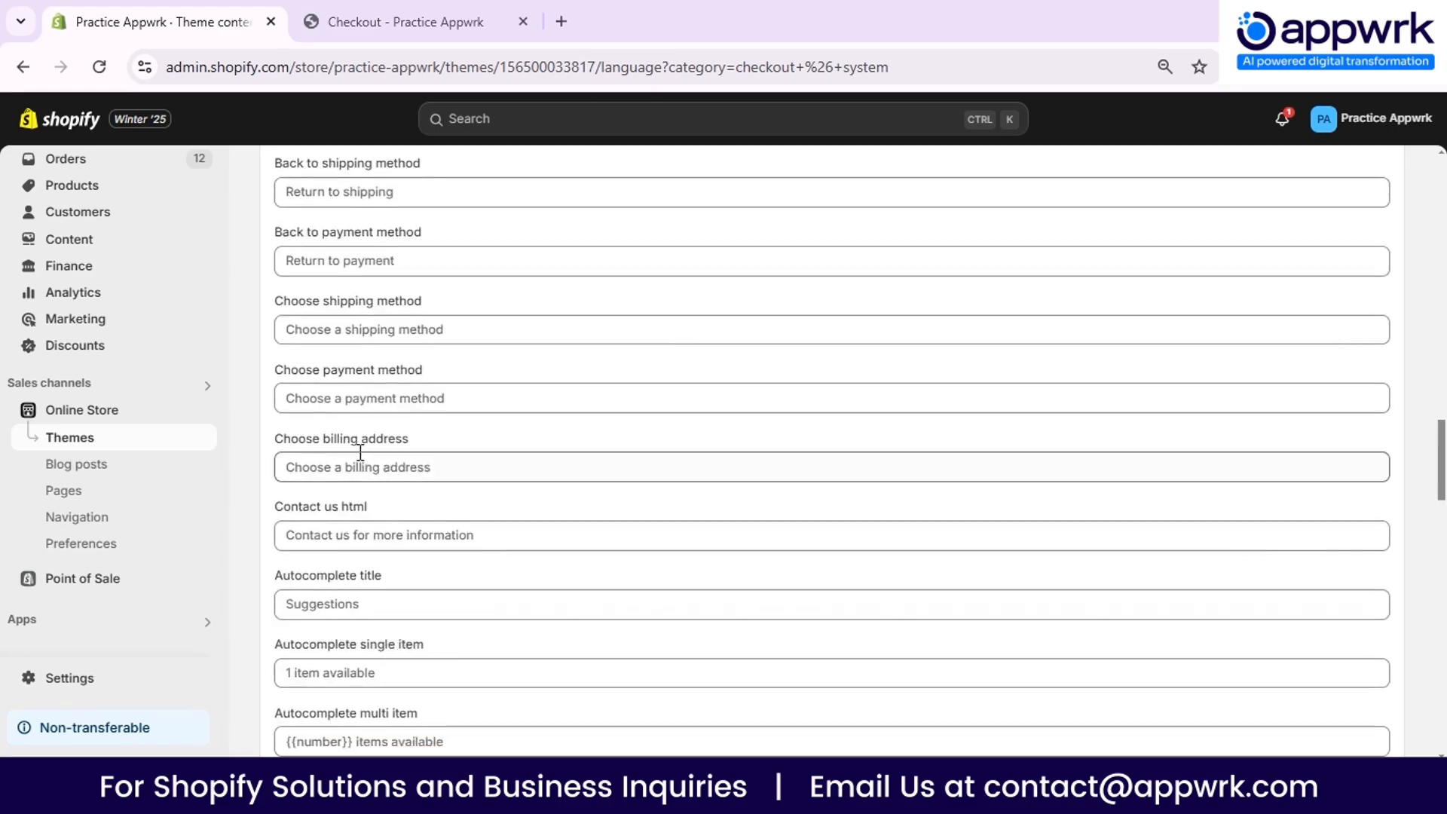
scroll(355, 445, "down", 18)
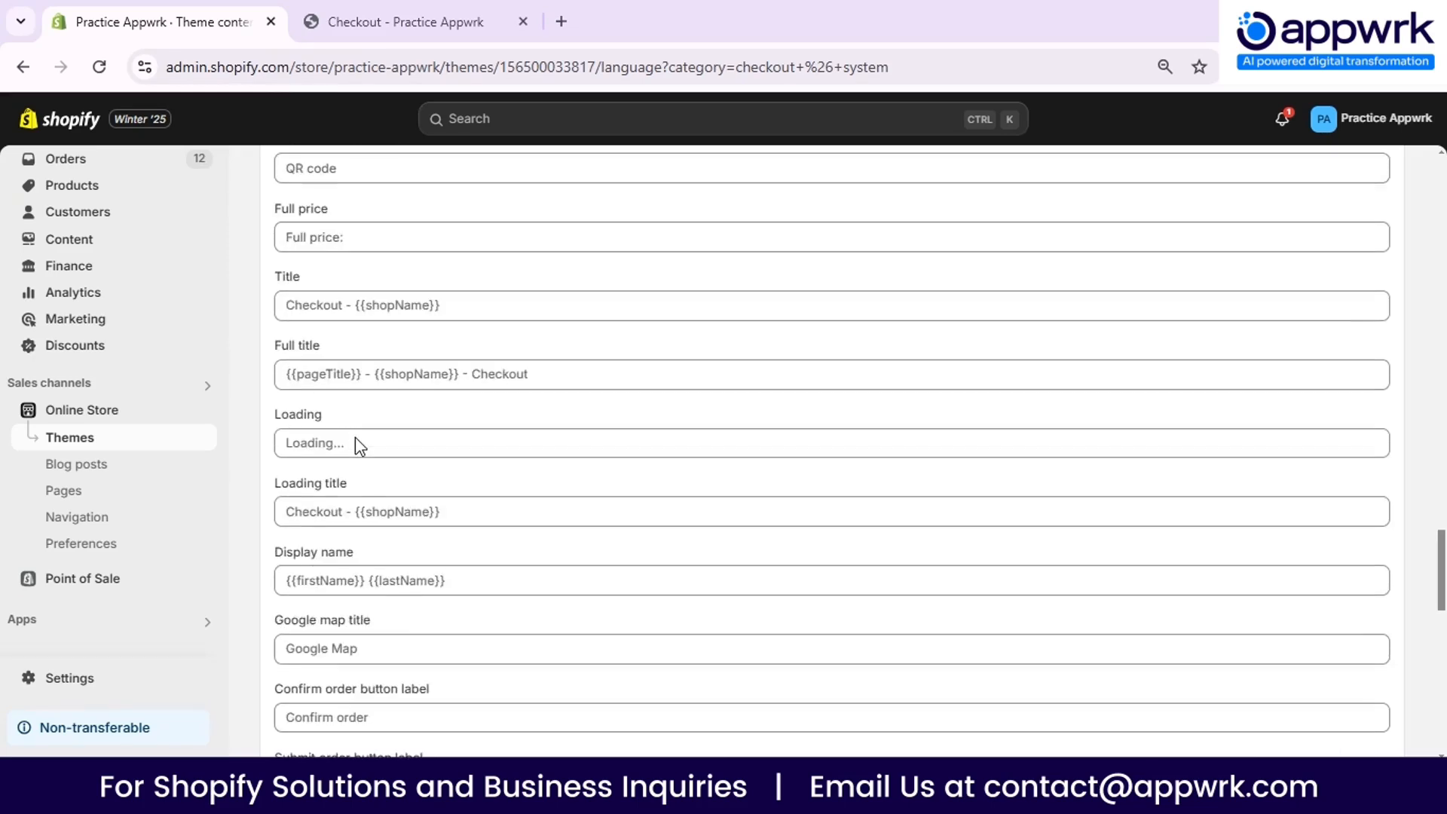
scroll(358, 450, "down", 7)
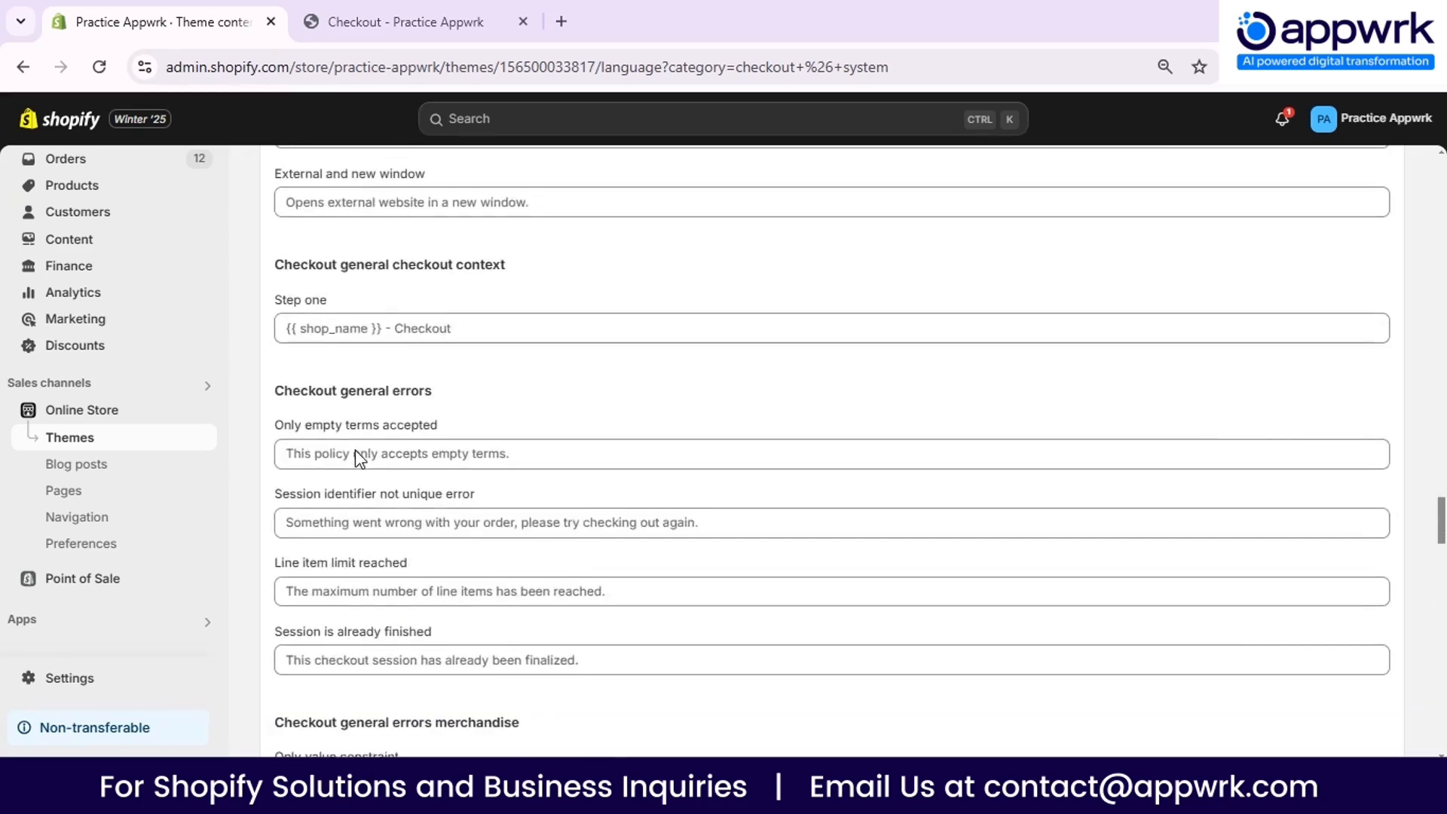
scroll(355, 458, "down", 2)
scroll(355, 458, "up", 20)
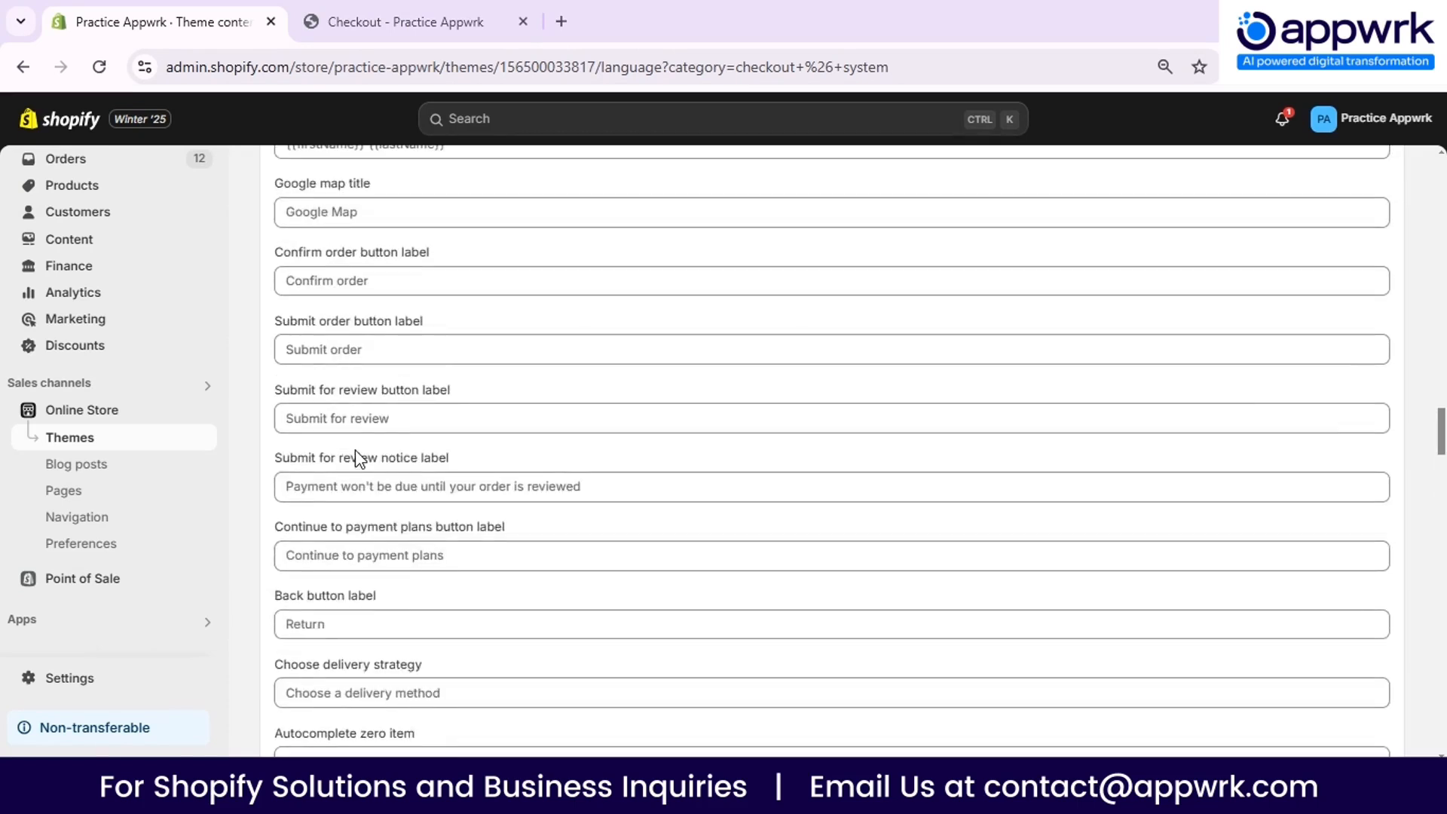